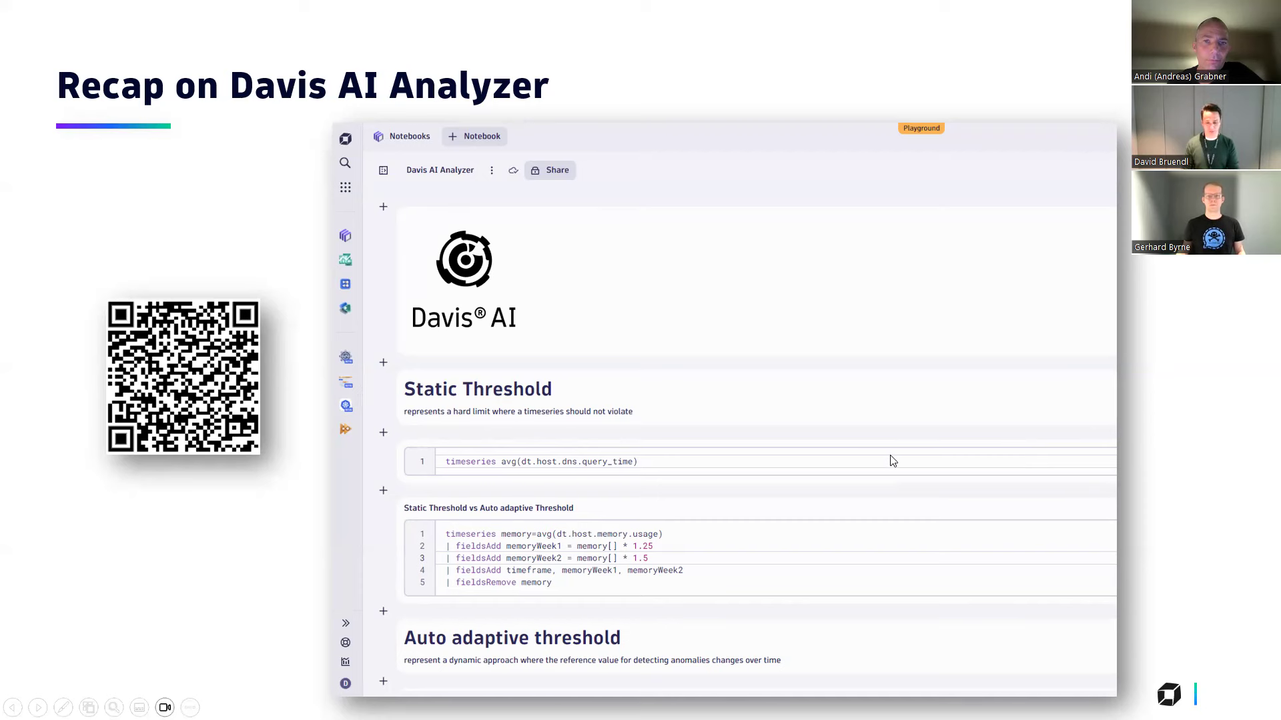
Step: Switch to the Dynatrace notebook Davis AI Analyzer in the browser and look over its threshold sections and queries
key(alt+Tab)
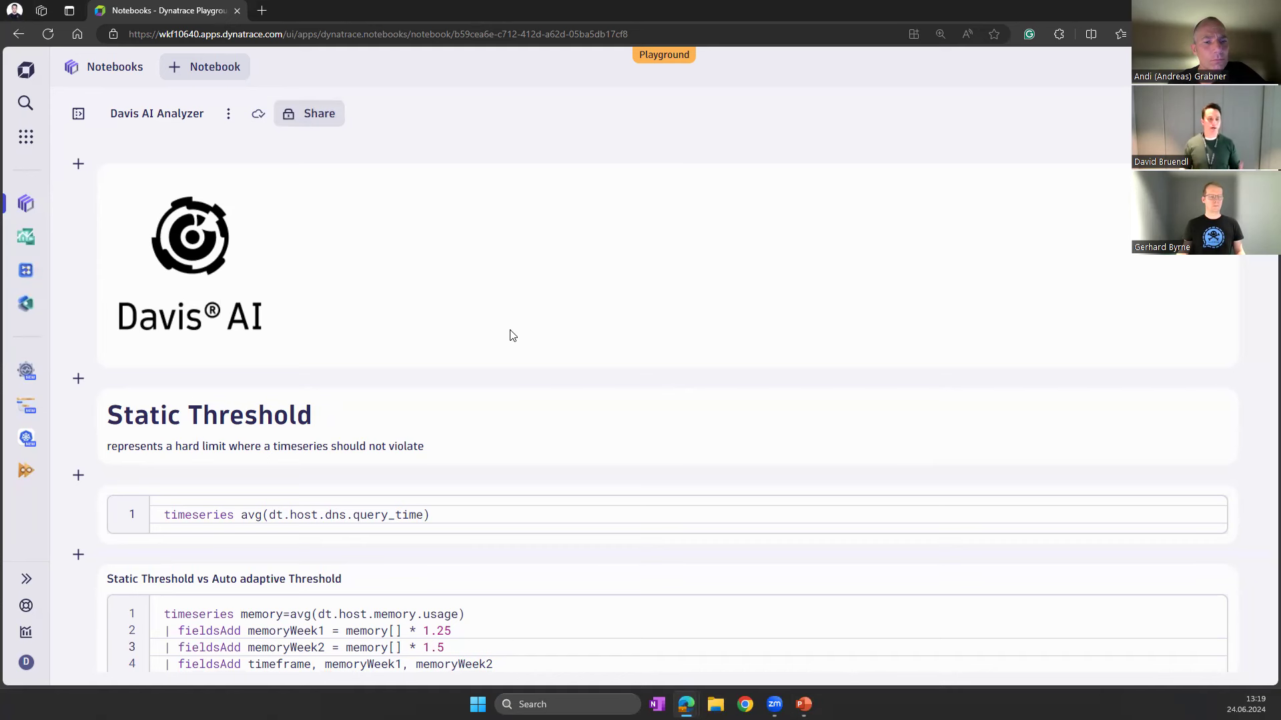
scroll(598, 477, down, 1)
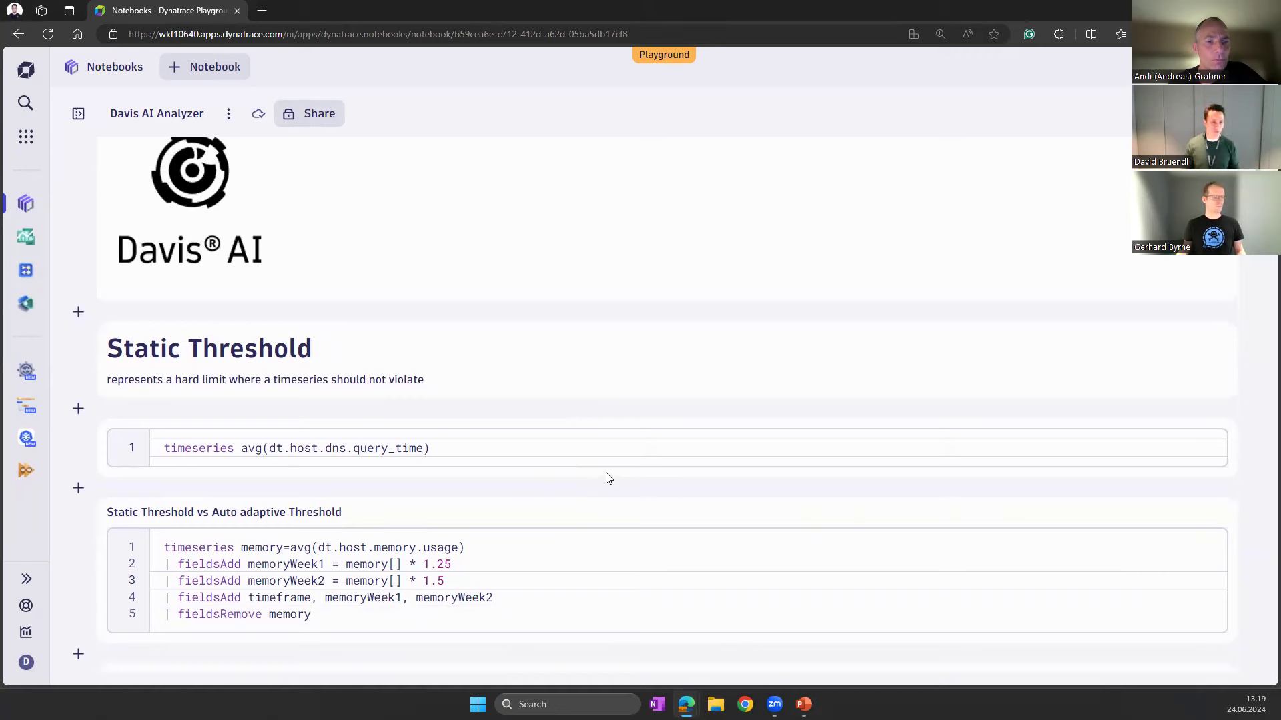
scroll(607, 480, down, 5)
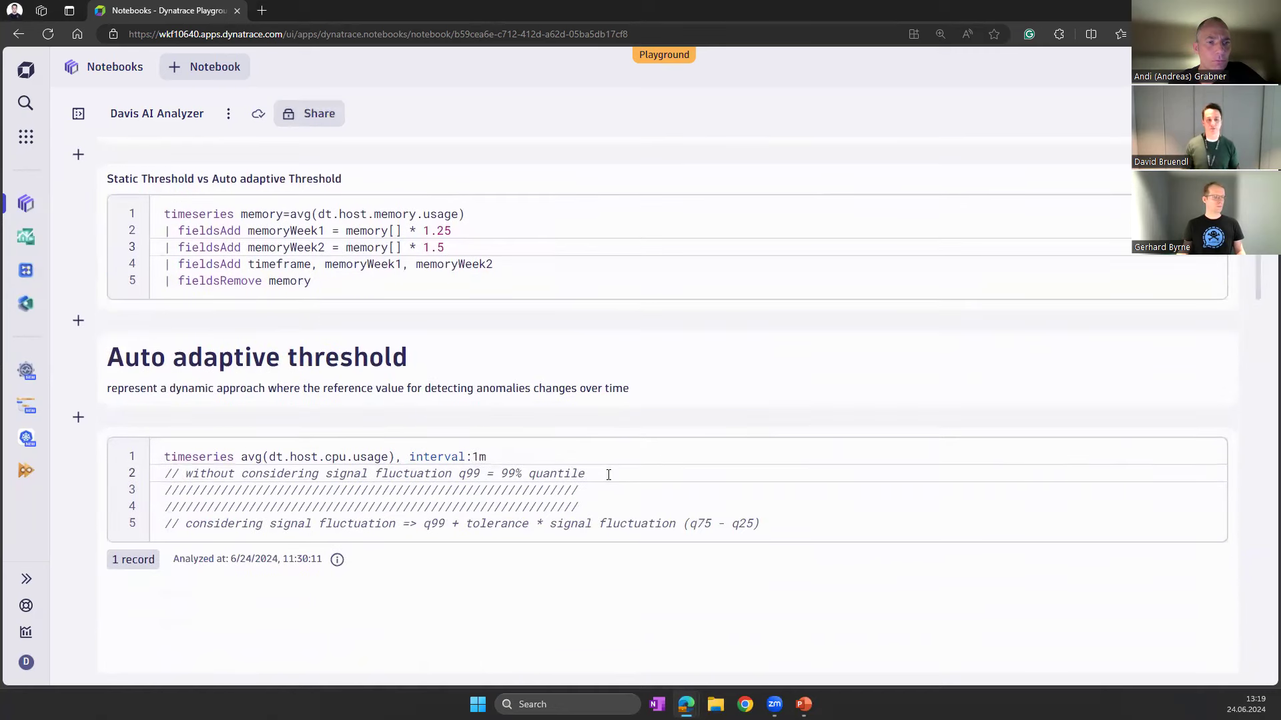
scroll(608, 474, down, 10)
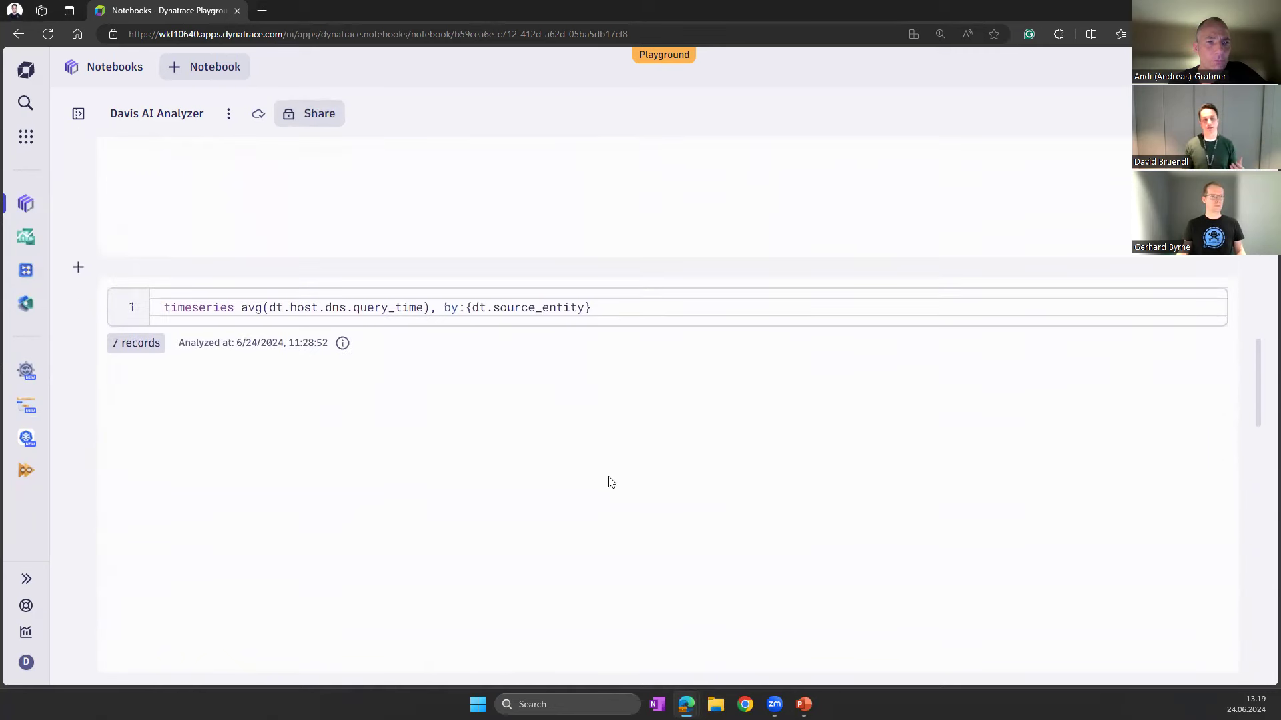
scroll(632, 485, up, 10)
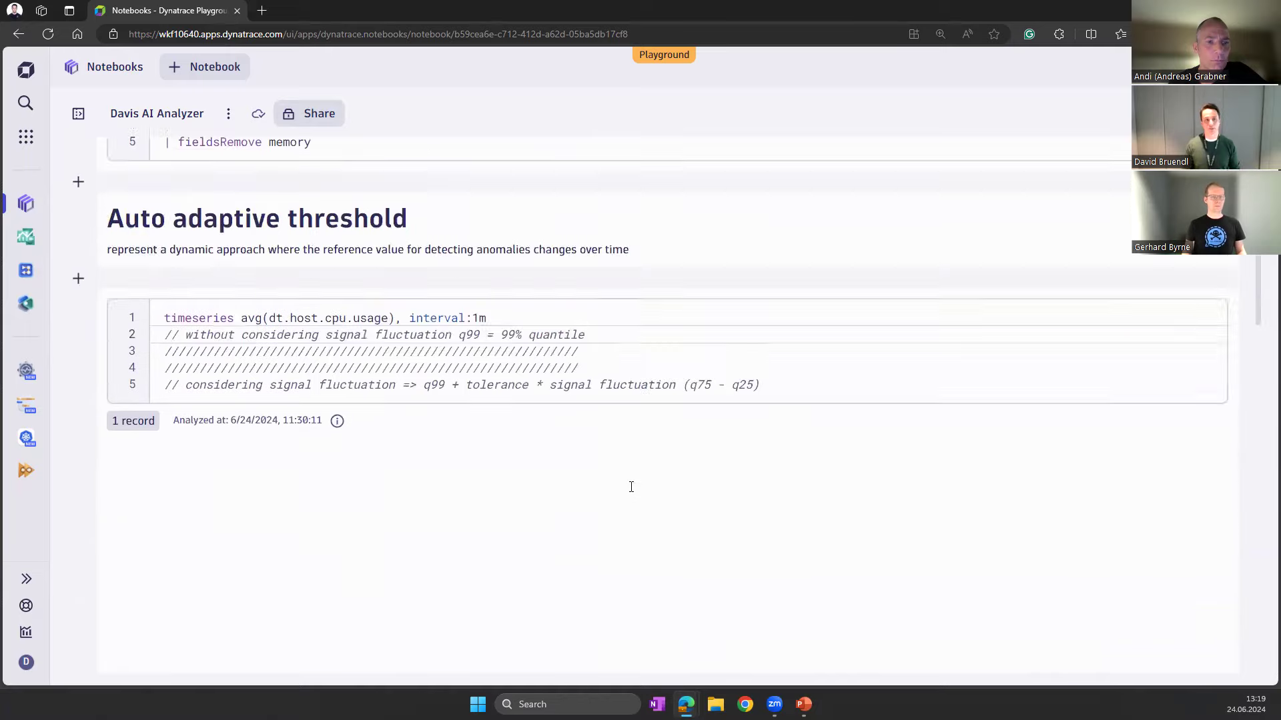
scroll(632, 486, up, 6)
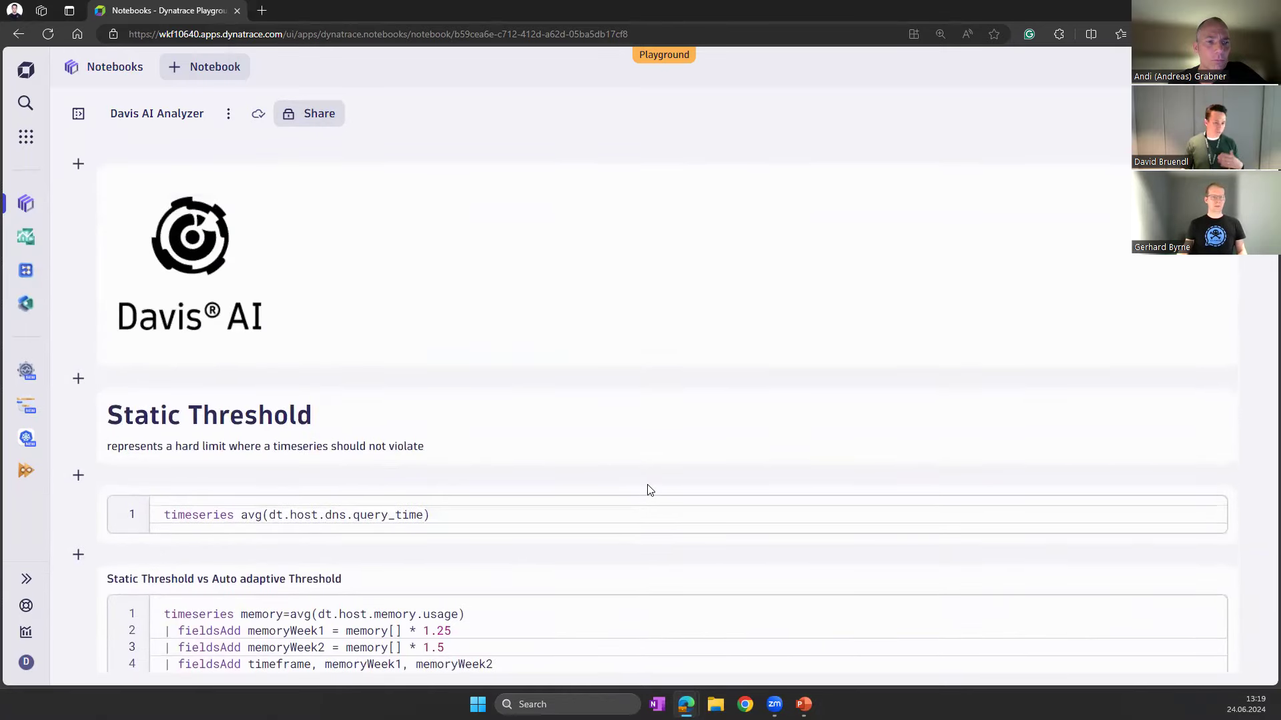
scroll(647, 489, down, 3)
scroll(650, 491, up, 1)
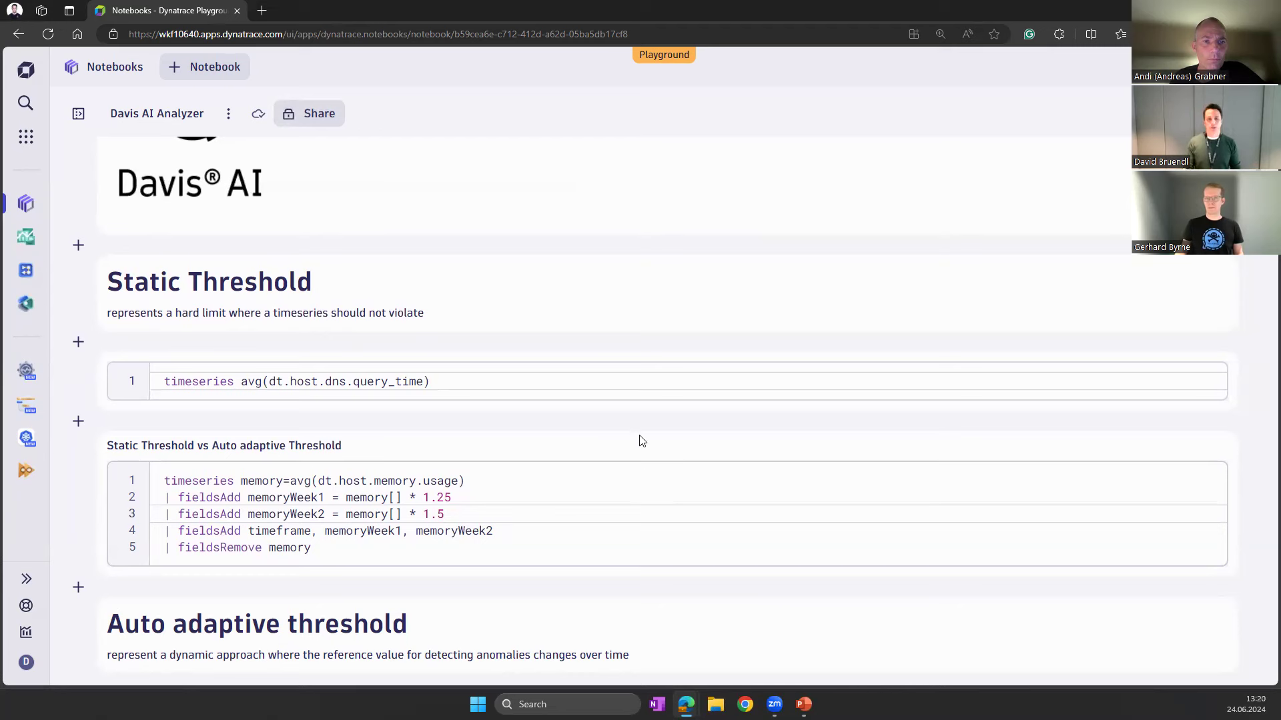
Step: Run the host DNS query time query in the Static Threshold section for the last 7 days
click(615, 377)
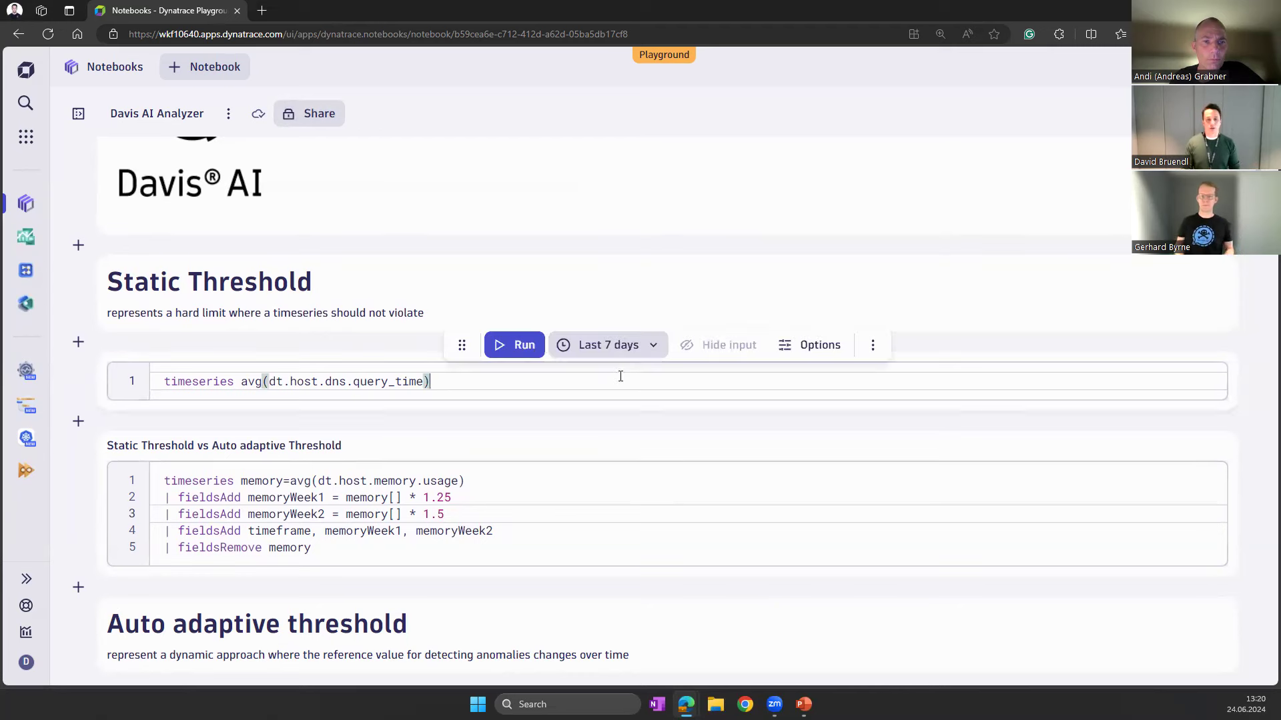
click(501, 347)
scroll(674, 440, down, 4)
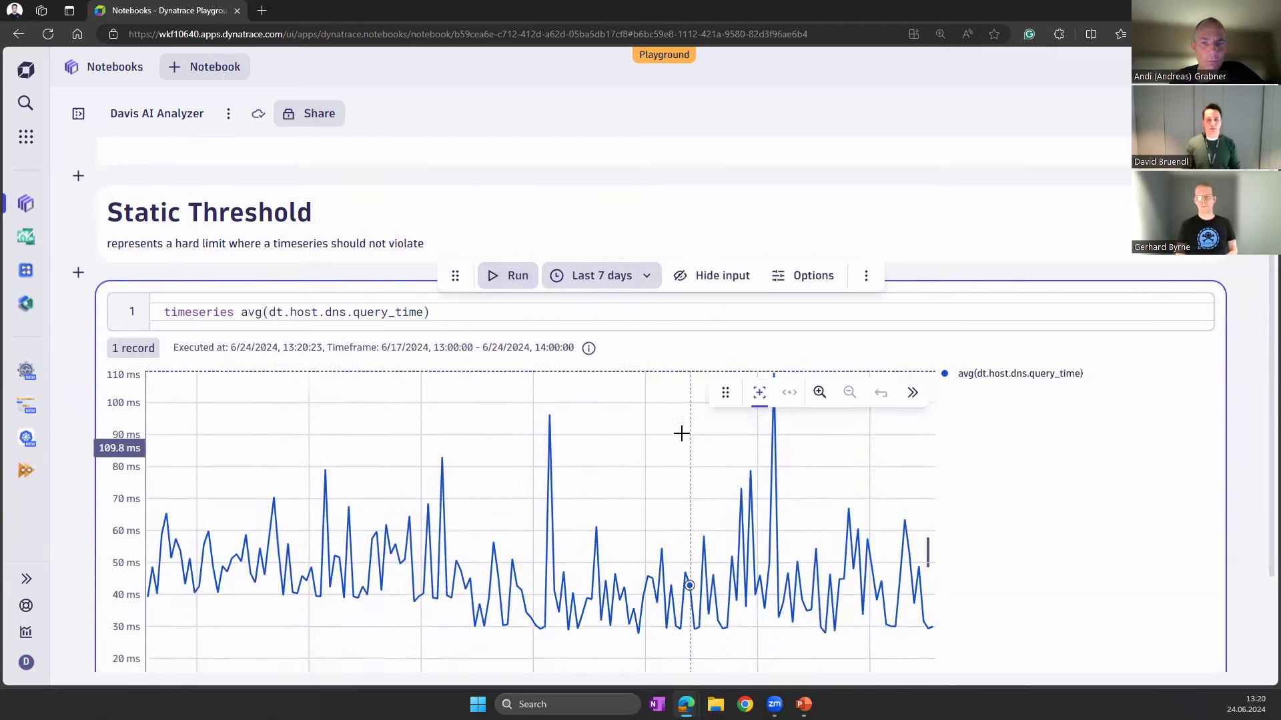
scroll(994, 384, up, 2)
scroll(994, 386, down, 1)
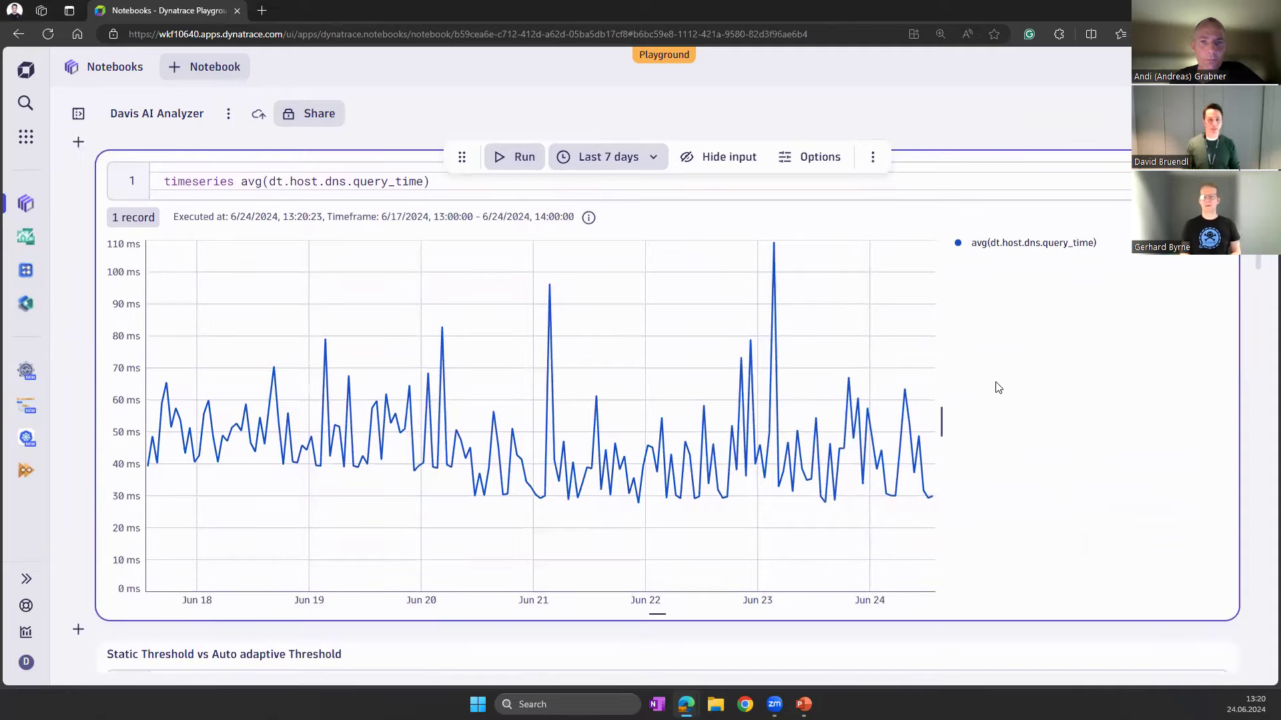
scroll(1000, 372, up, 1)
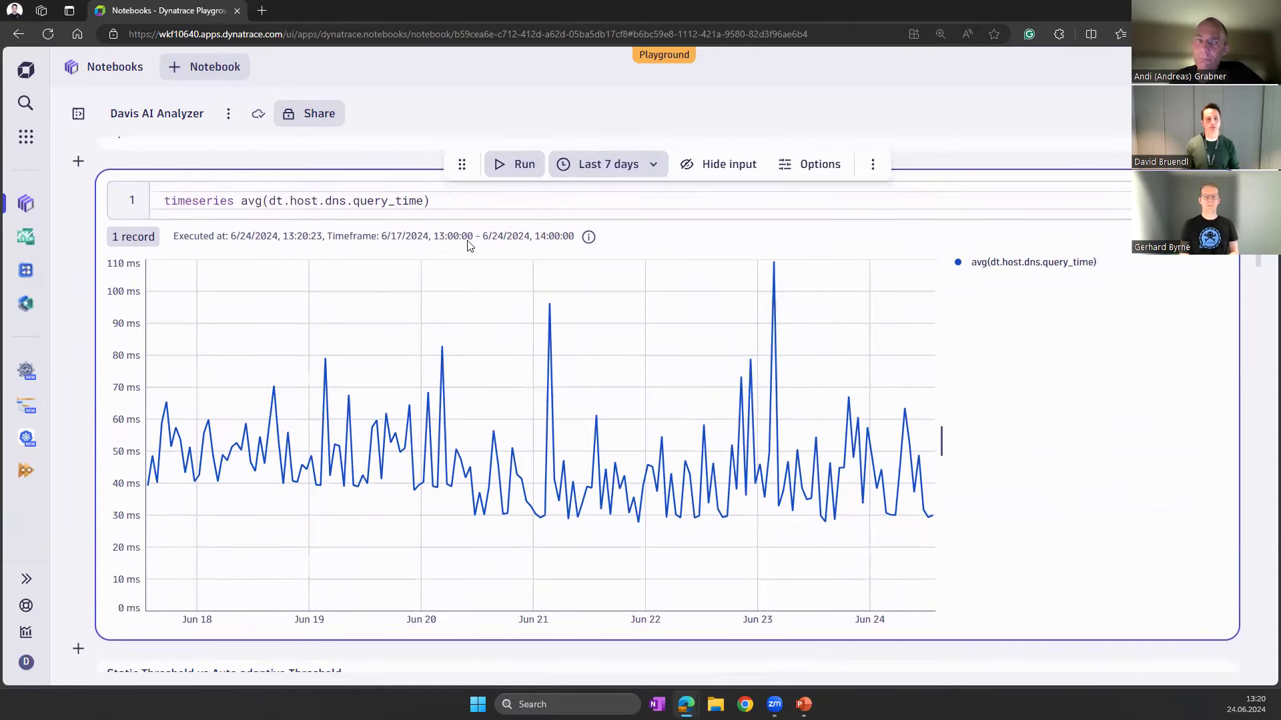
Step: Enable the Davis AI analyzer for the DNS query time chart and choose static threshold anomaly detection
click(815, 166)
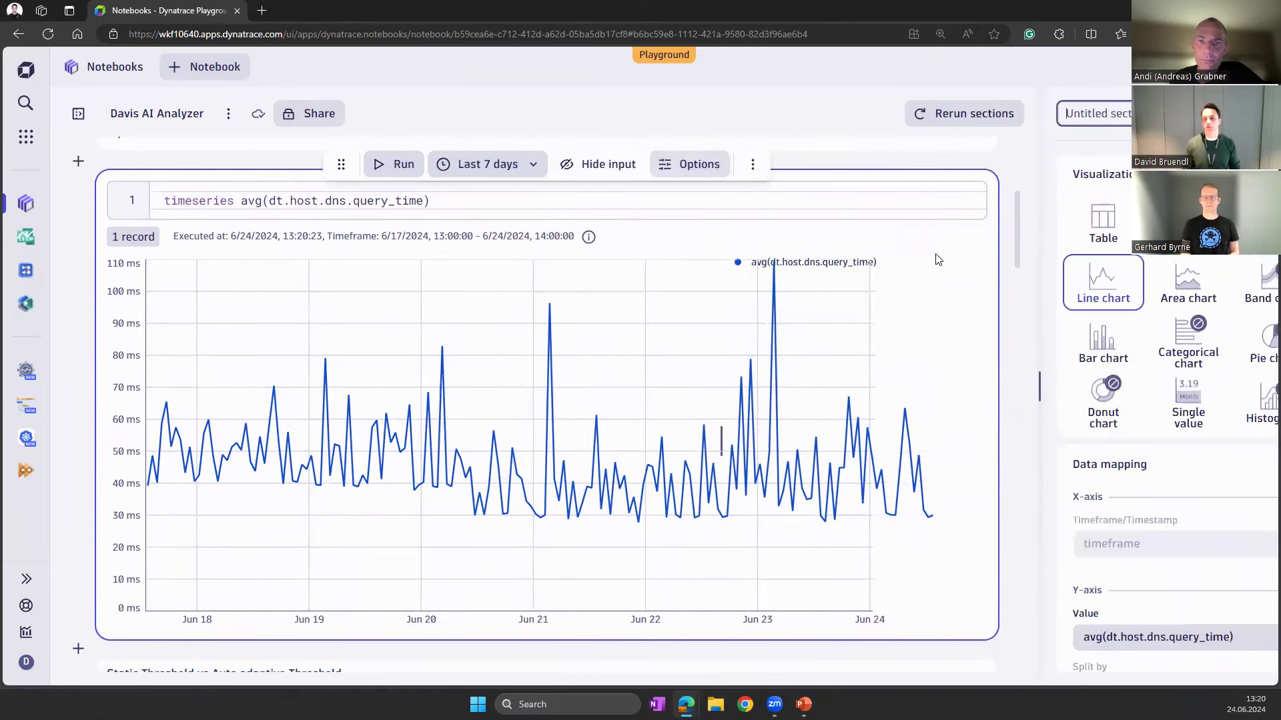
scroll(1097, 514, down, 3)
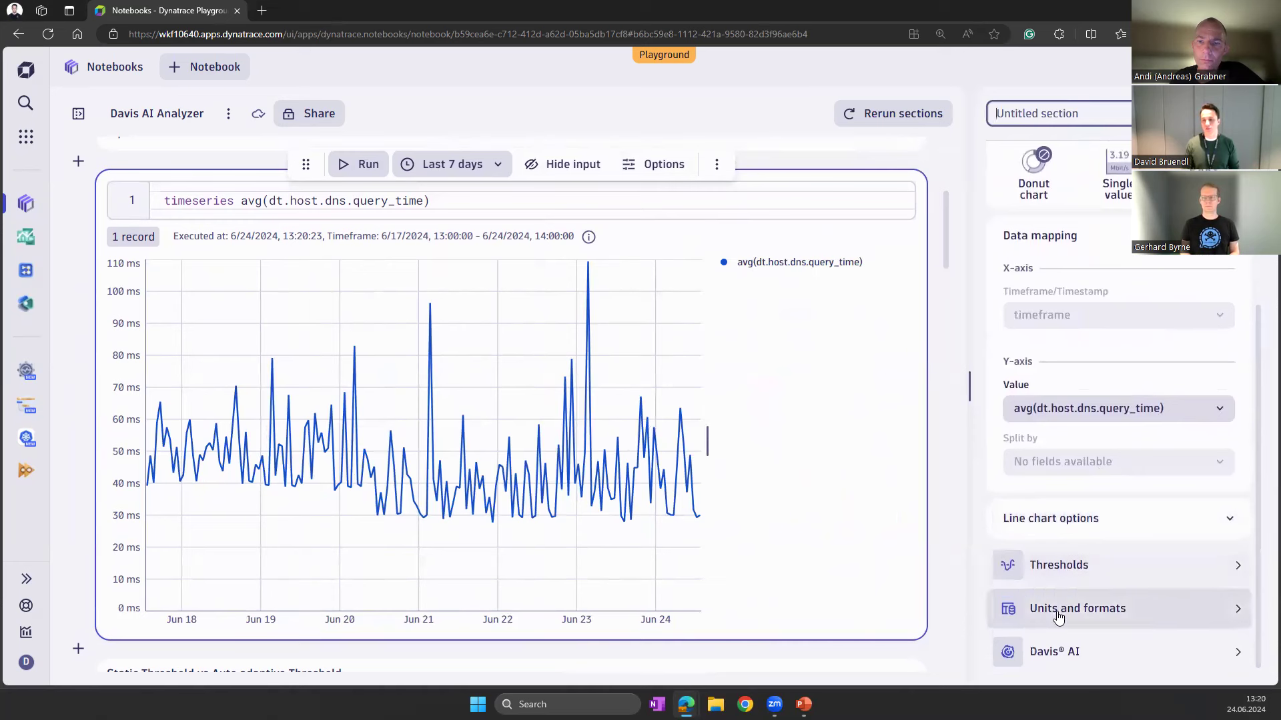
click(1058, 650)
click(1031, 177)
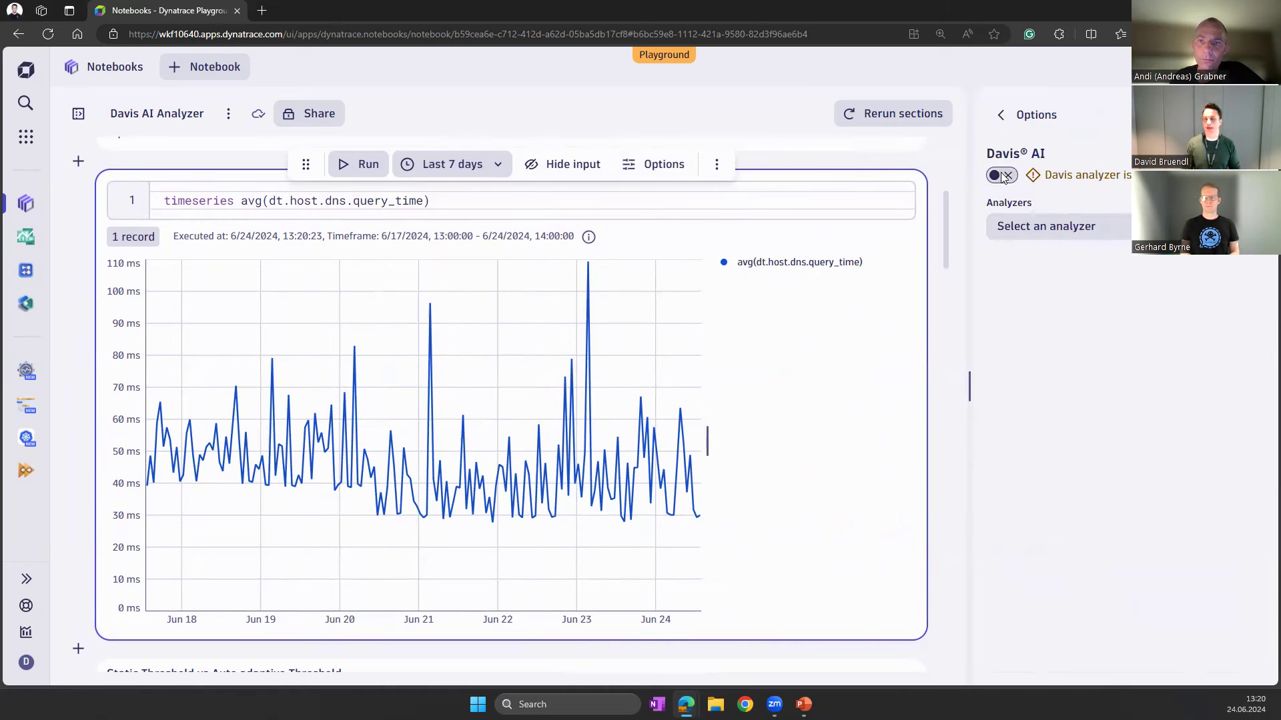
click(1042, 230)
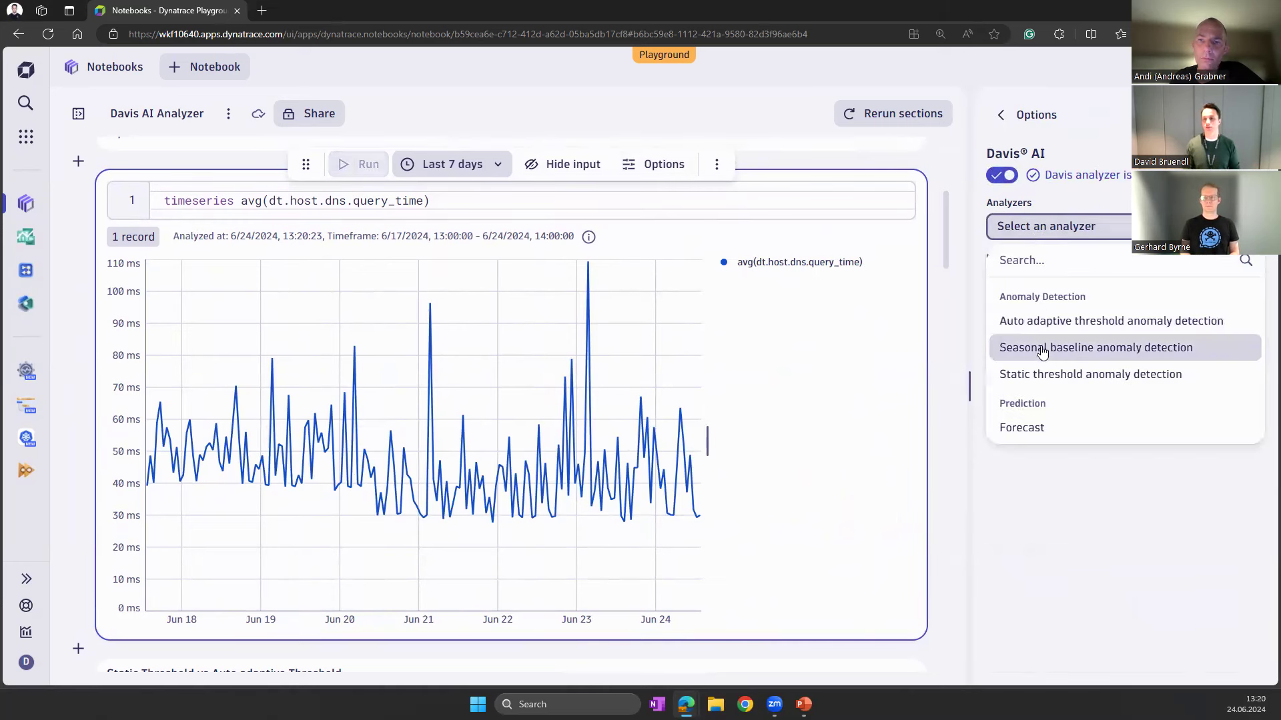
click(1070, 377)
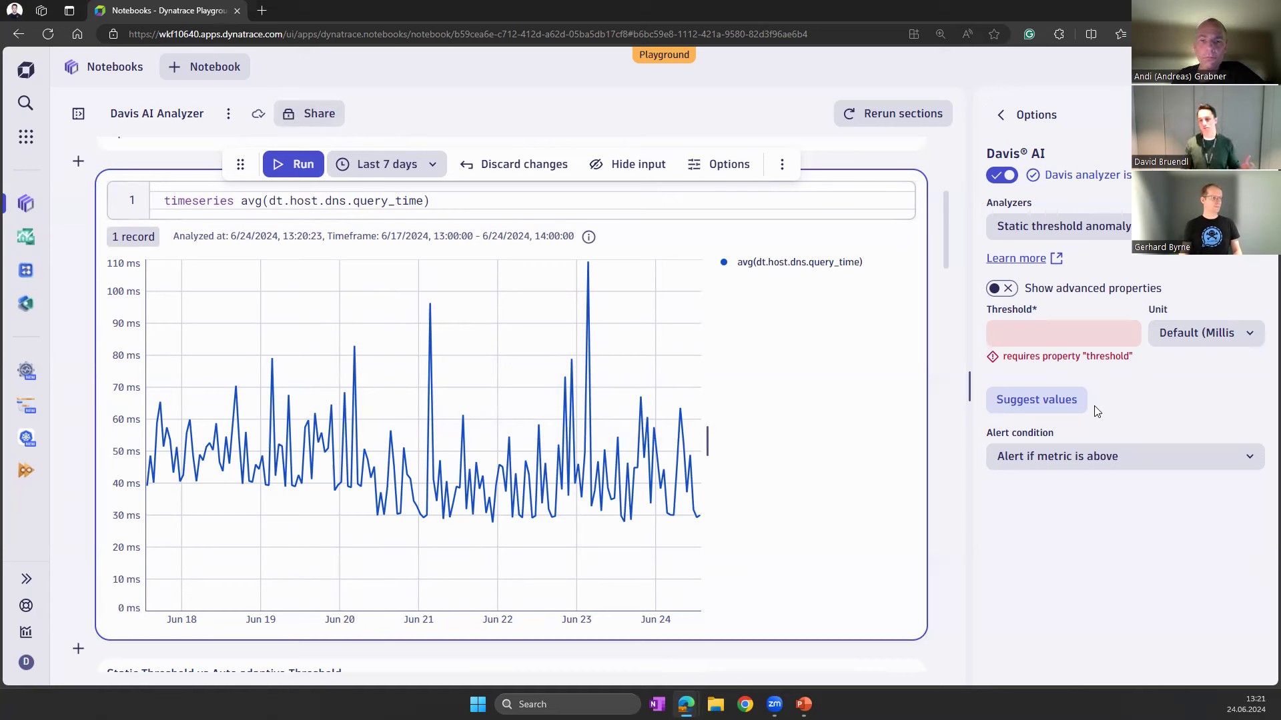
Step: Fill in the suggested threshold of 80.753 milliseconds and run the static threshold analysis
click(1077, 400)
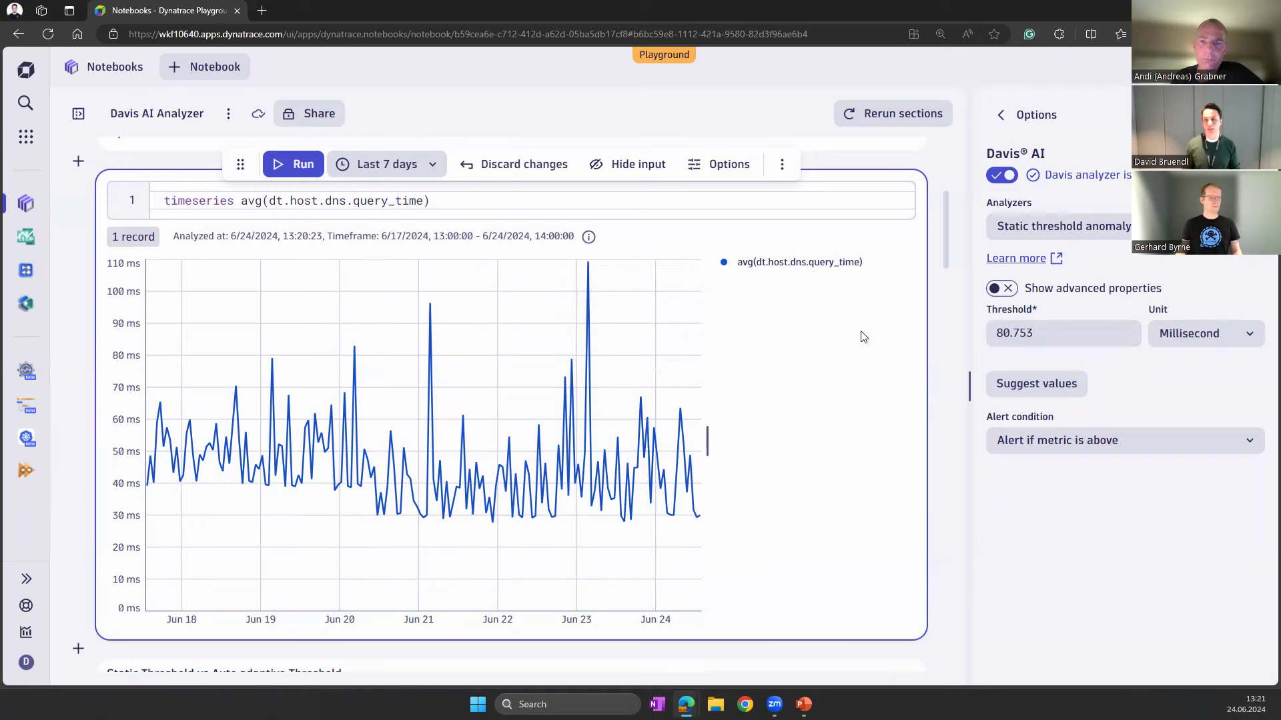
click(299, 164)
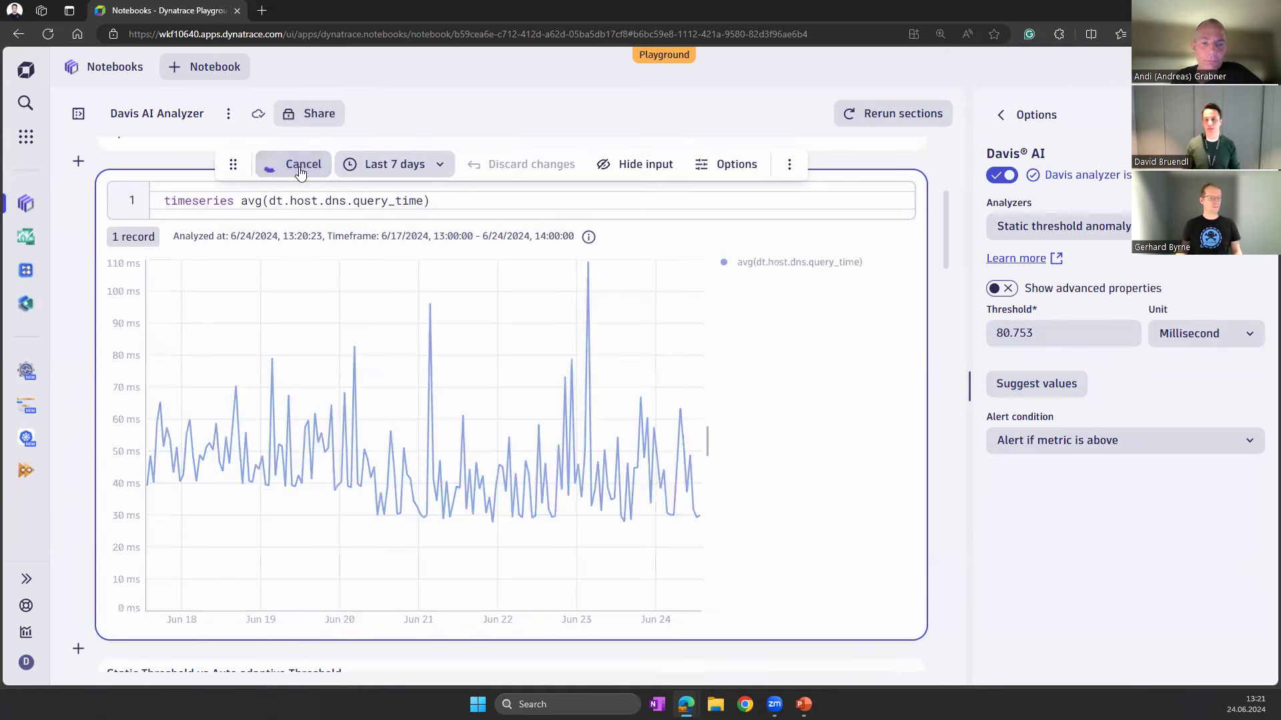
scroll(534, 360, up, 1)
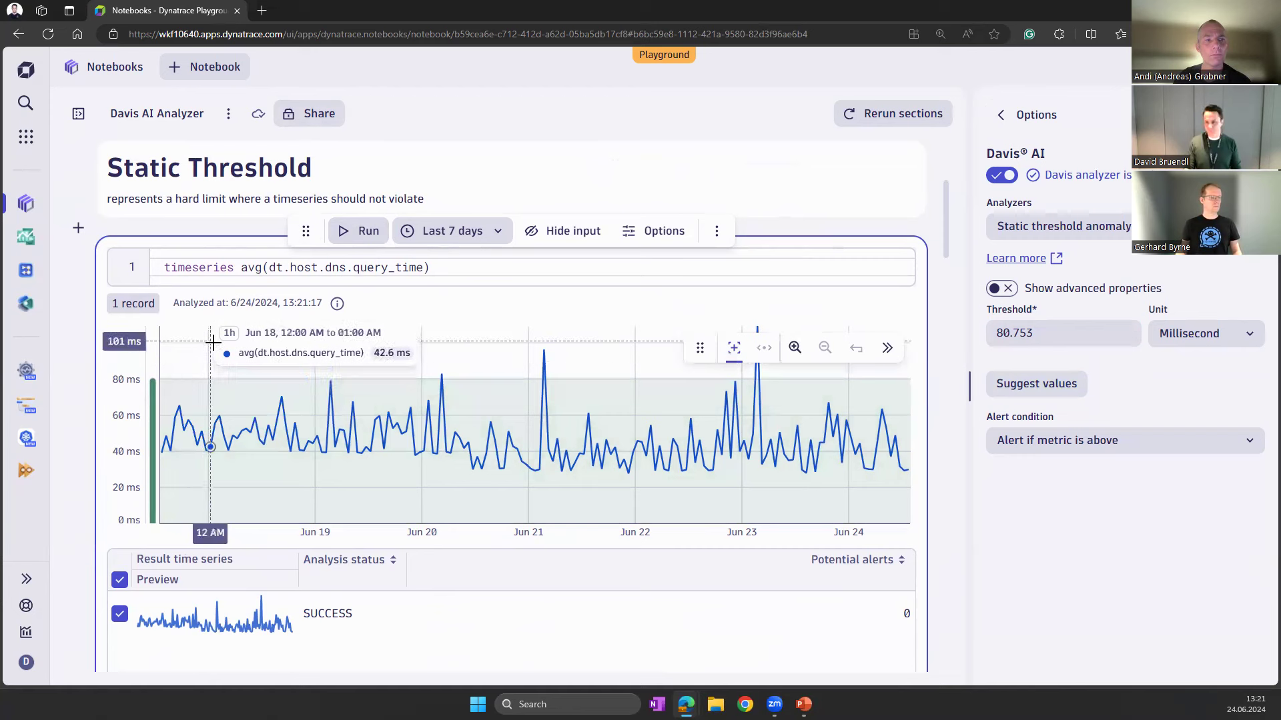
scroll(673, 367, down, 1)
scroll(694, 366, up, 1)
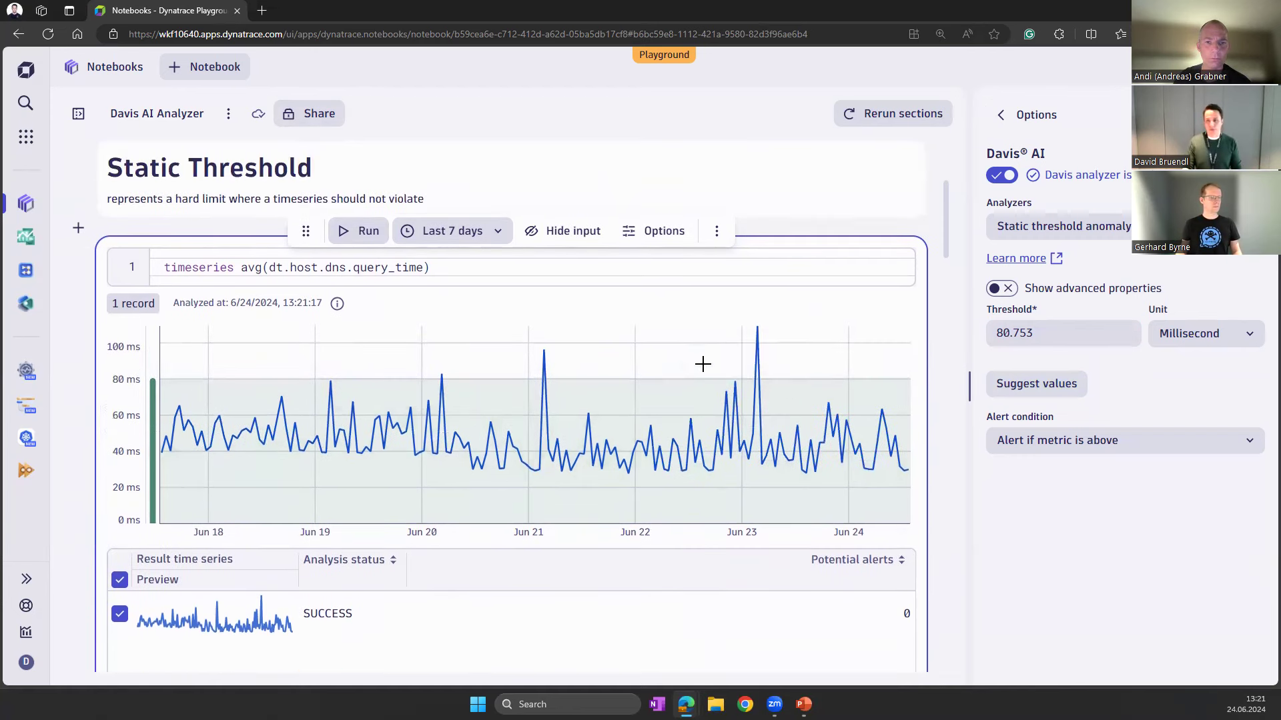
Step: Show the analyzer's advanced properties, set the violating samples to 1 and run the analysis again
click(1003, 288)
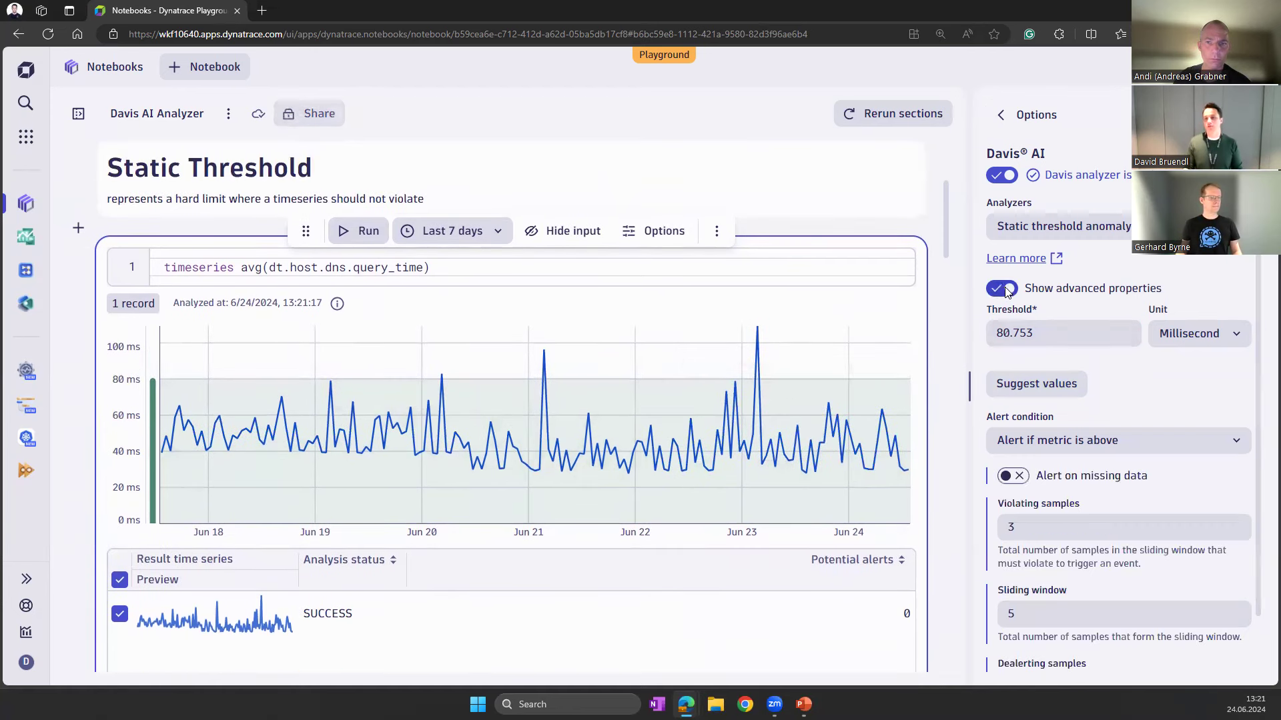
scroll(1033, 443, down, 1)
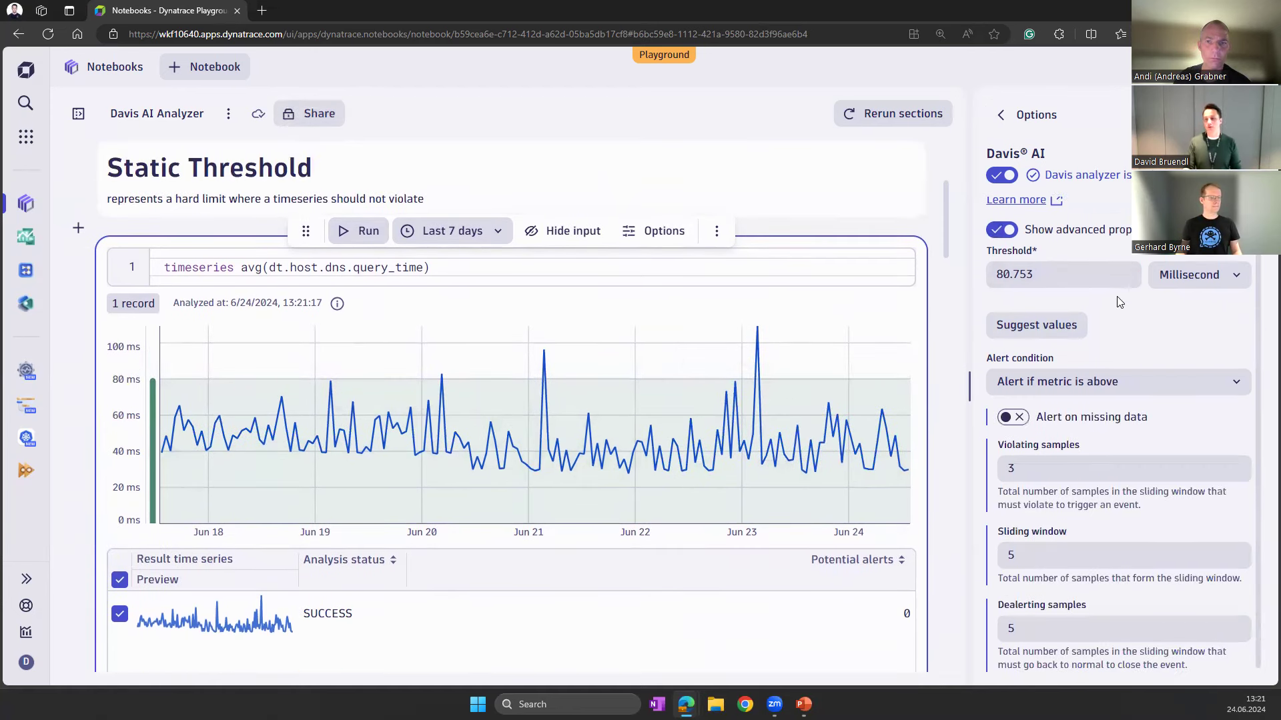
click(1032, 468)
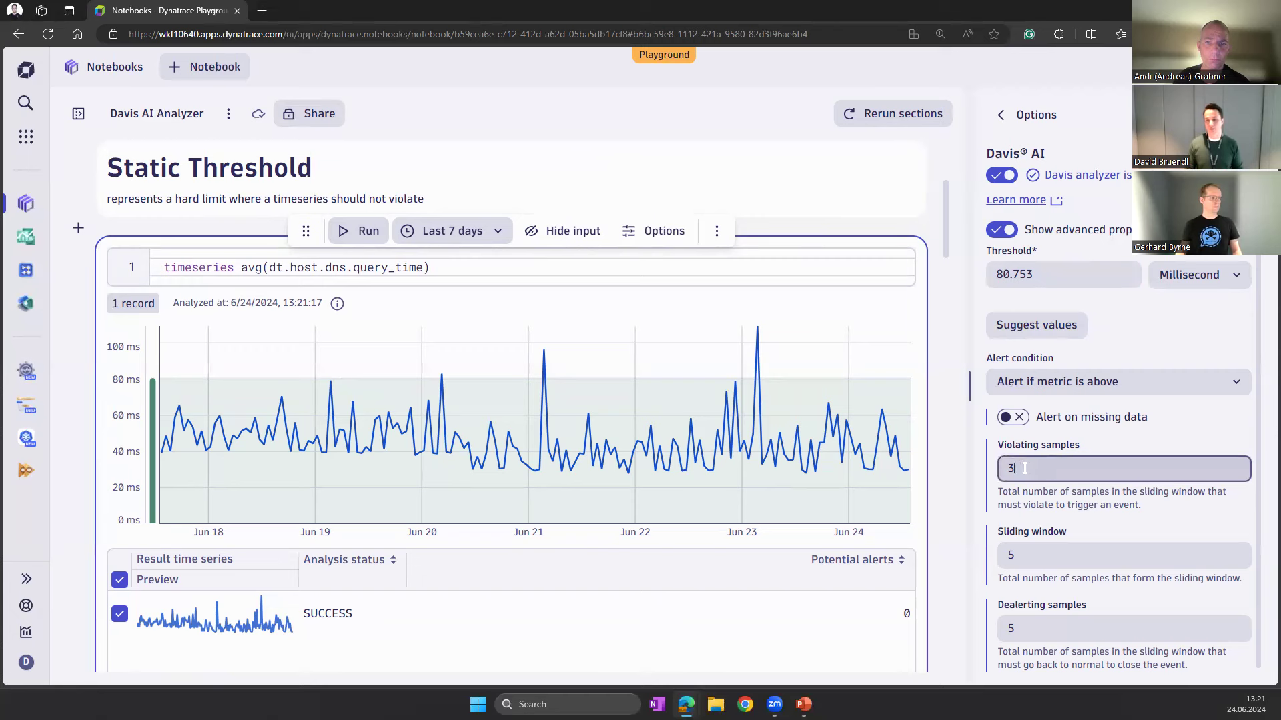
key(BackSpace)
text(1)
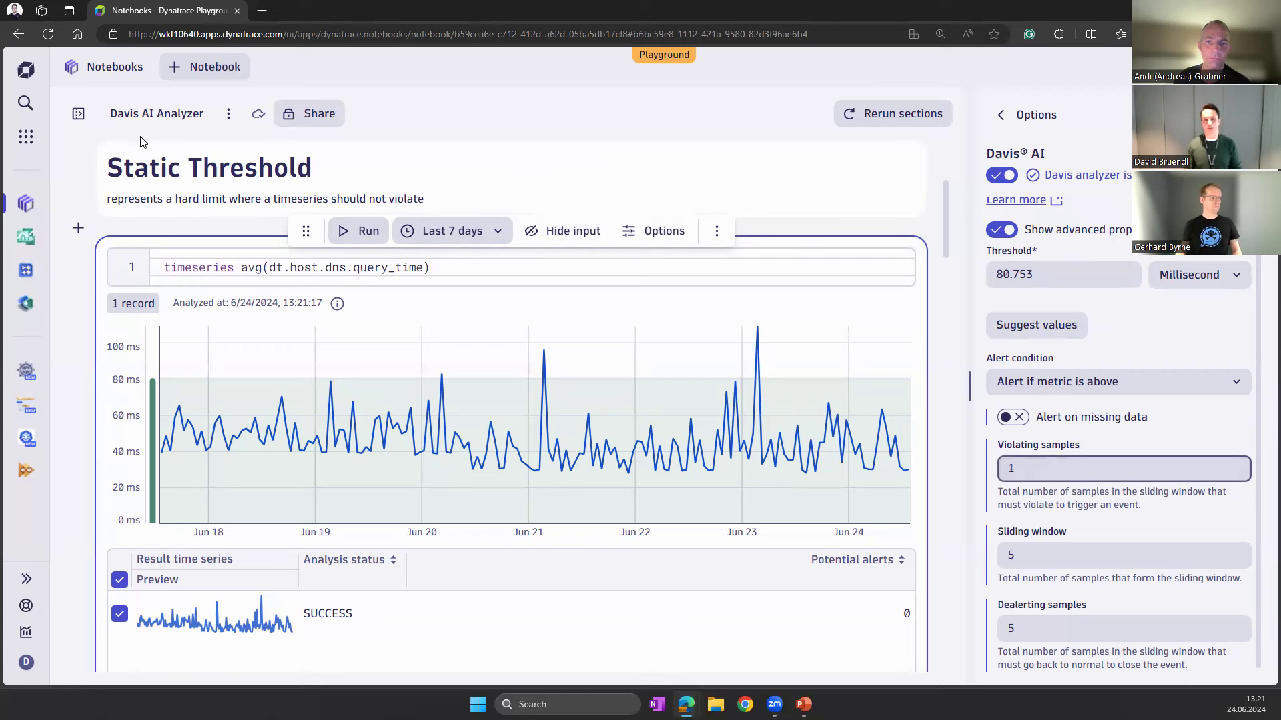
click(367, 232)
click(305, 234)
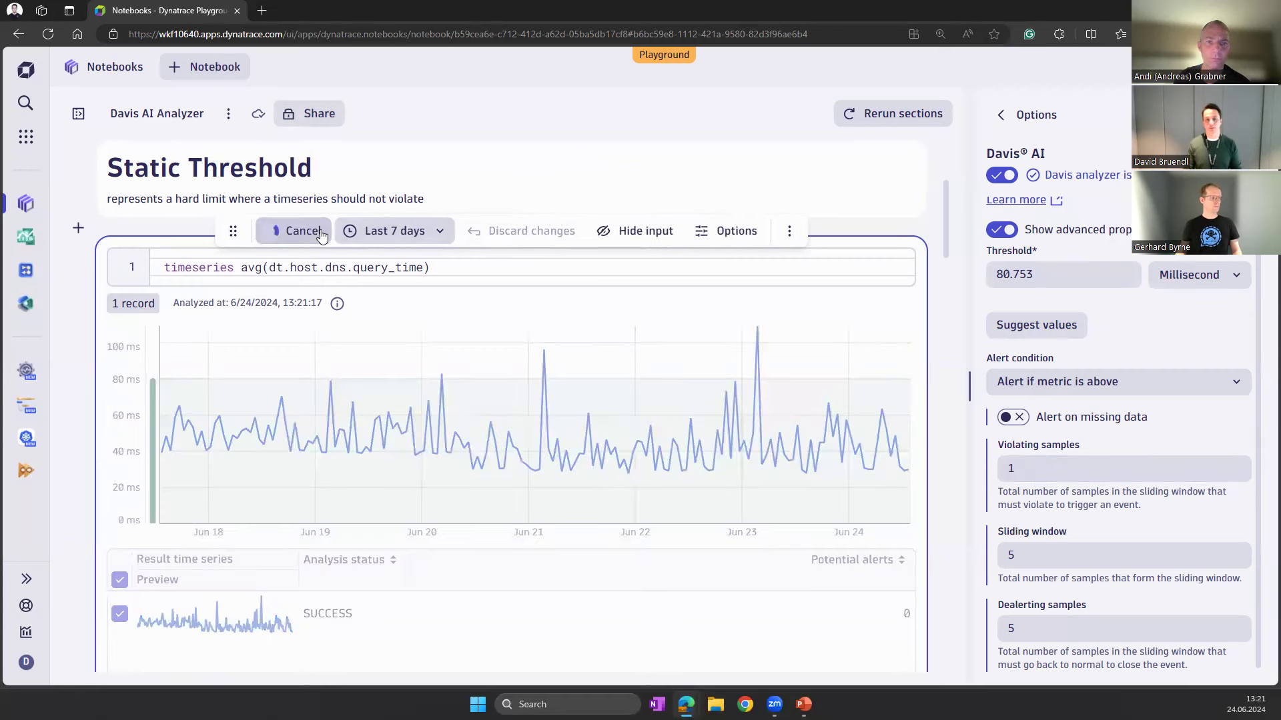
Step: Examine the simulated alert markers on the DNS query time chart and the analysis result table beneath it
mouse_move(456, 332)
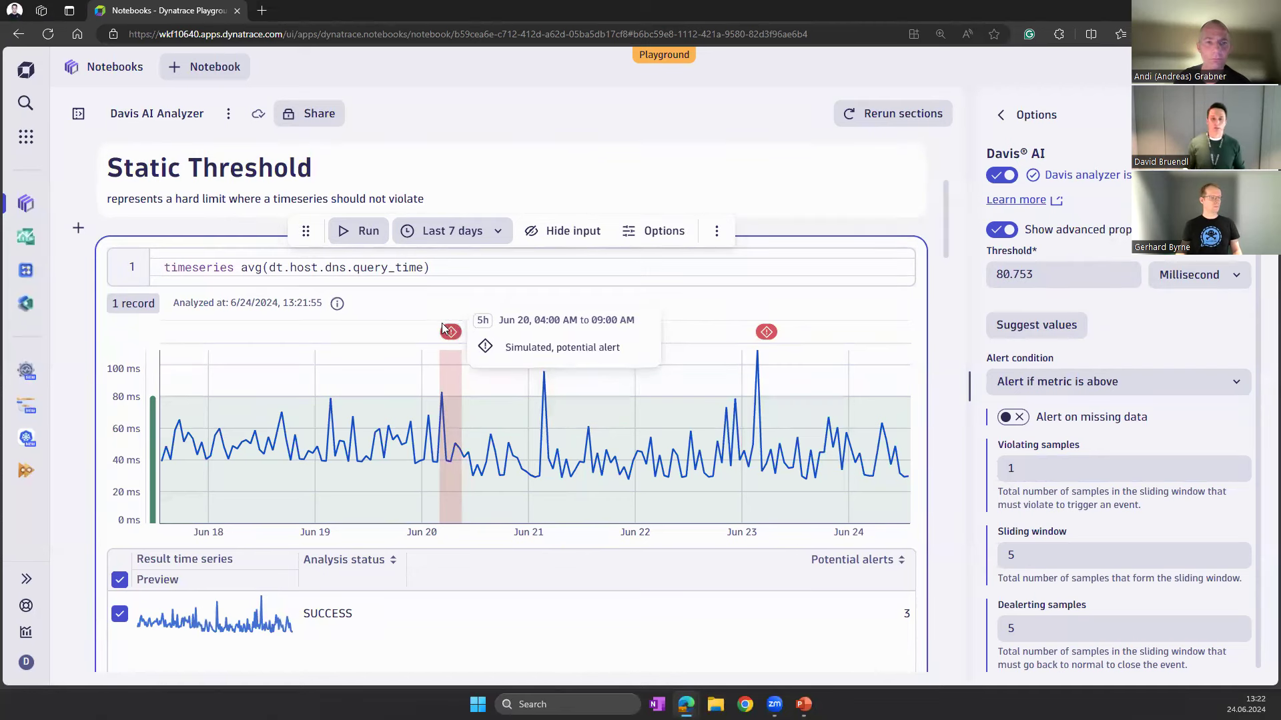
scroll(464, 316, down, 1)
scroll(465, 316, down, 2)
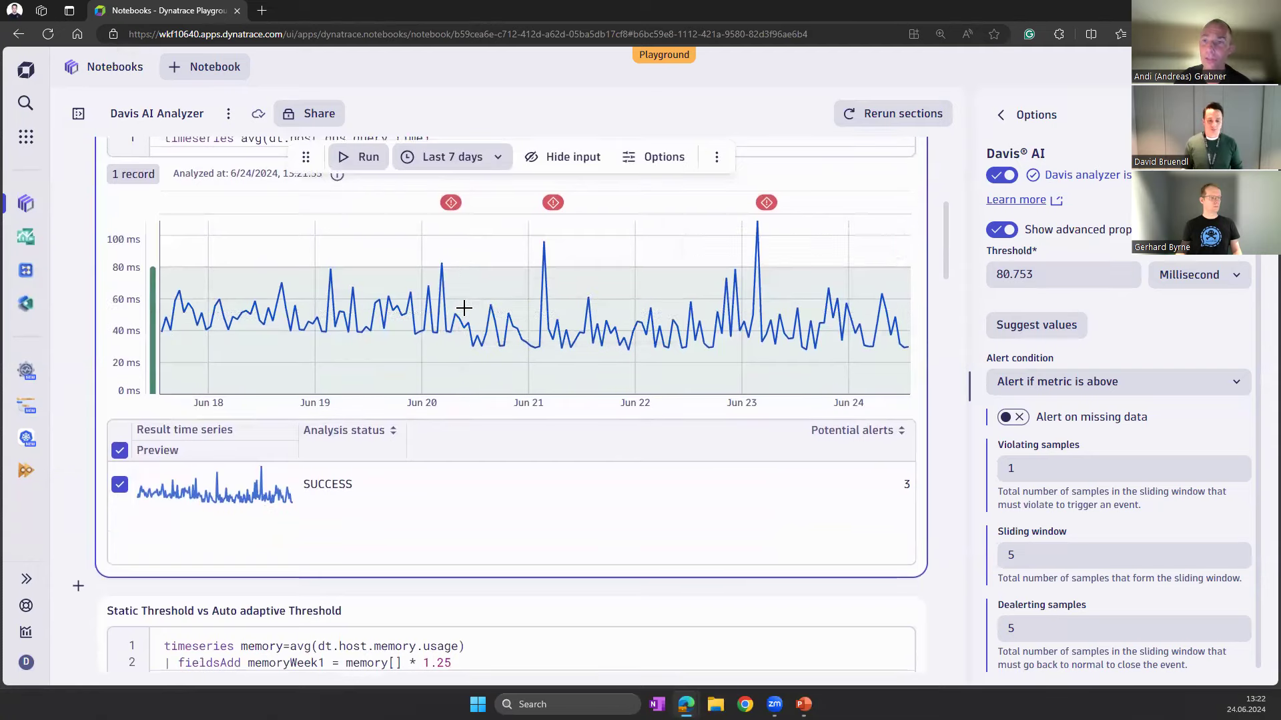
scroll(467, 313, up, 3)
scroll(487, 319, down, 1)
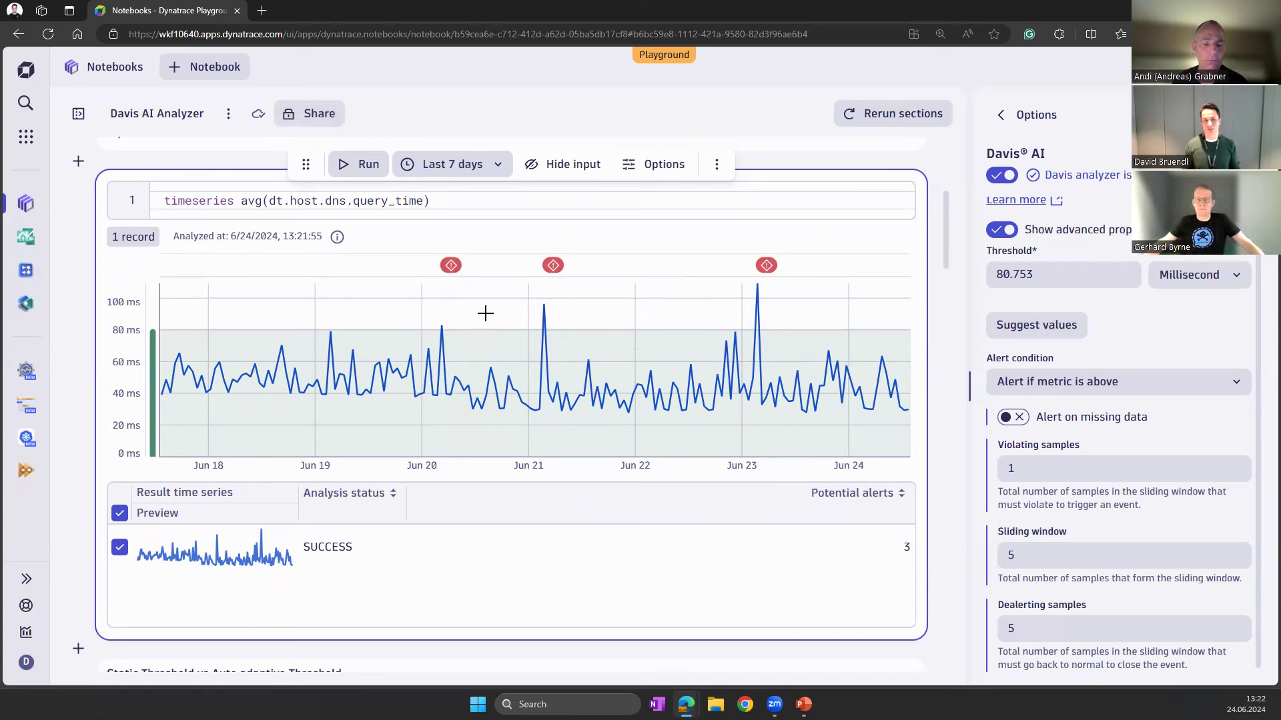
scroll(472, 299, down, 1)
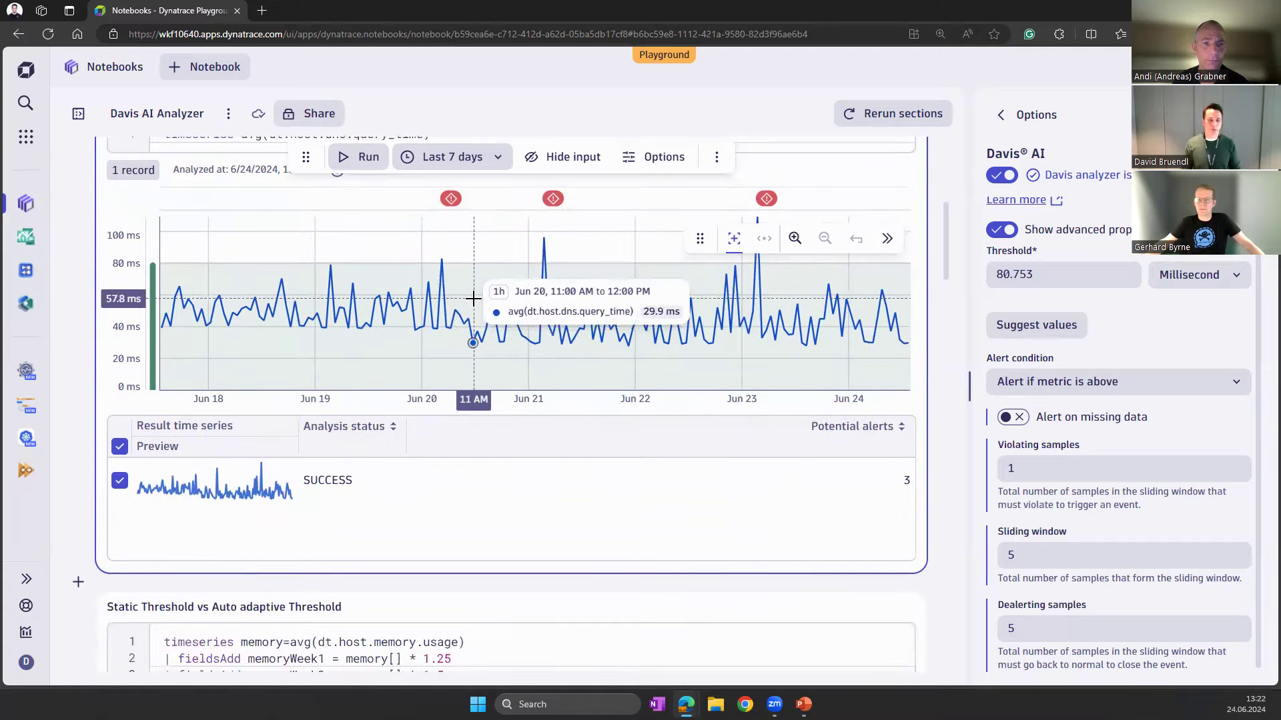
Step: Run the memory usage query in the Static Threshold vs Auto adaptive Threshold section for the last 2 hours
scroll(473, 299, down, 3)
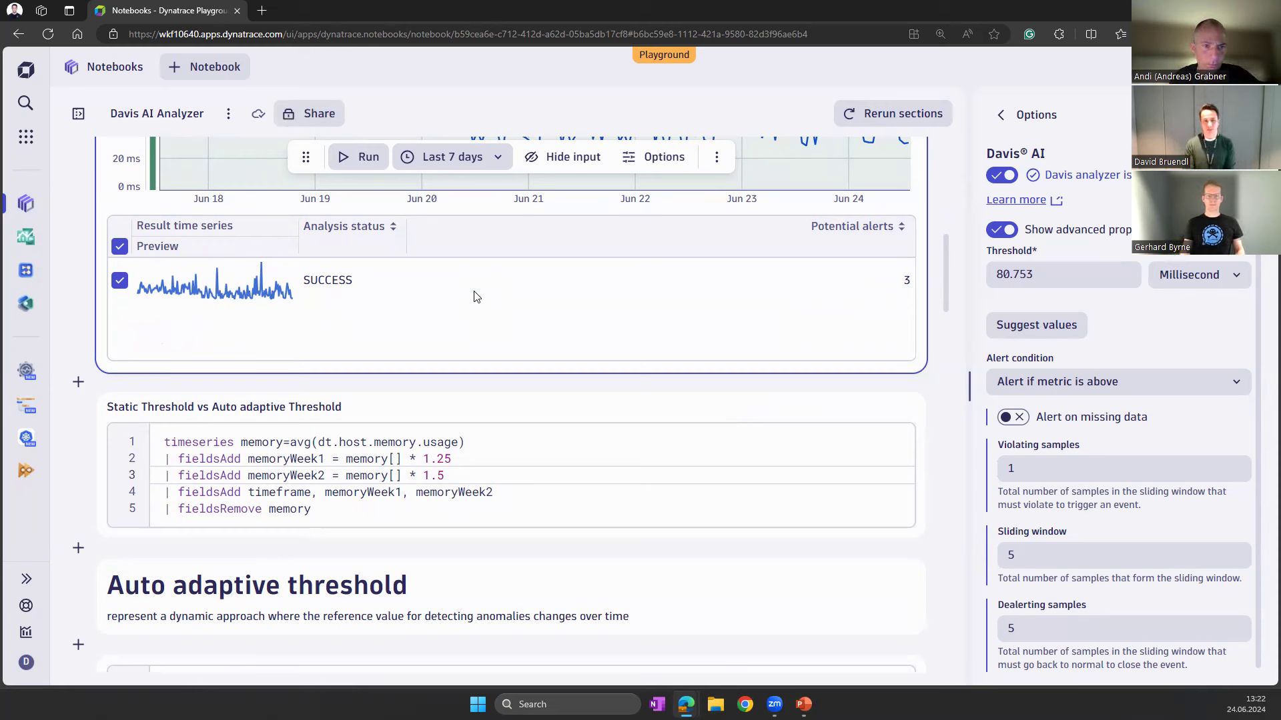
click(372, 418)
scroll(479, 590, down, 5)
scroll(479, 581, up, 5)
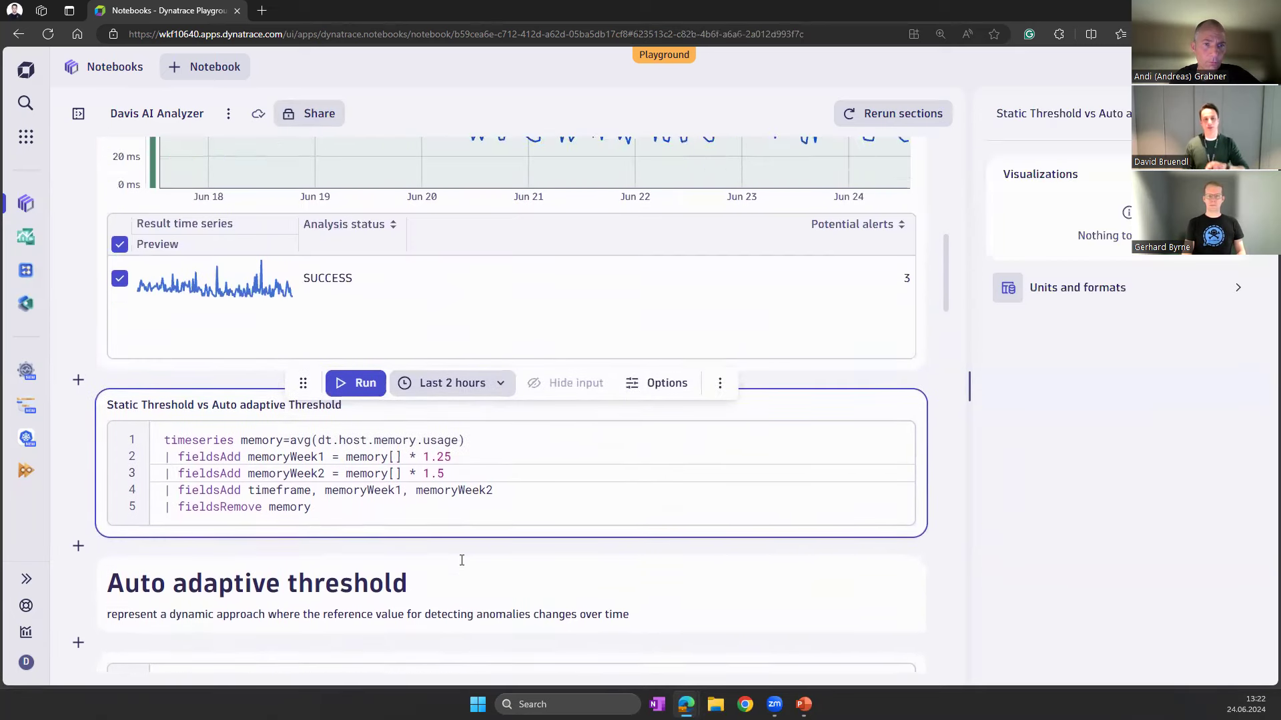
scroll(387, 531, down, 1)
scroll(387, 531, up, 2)
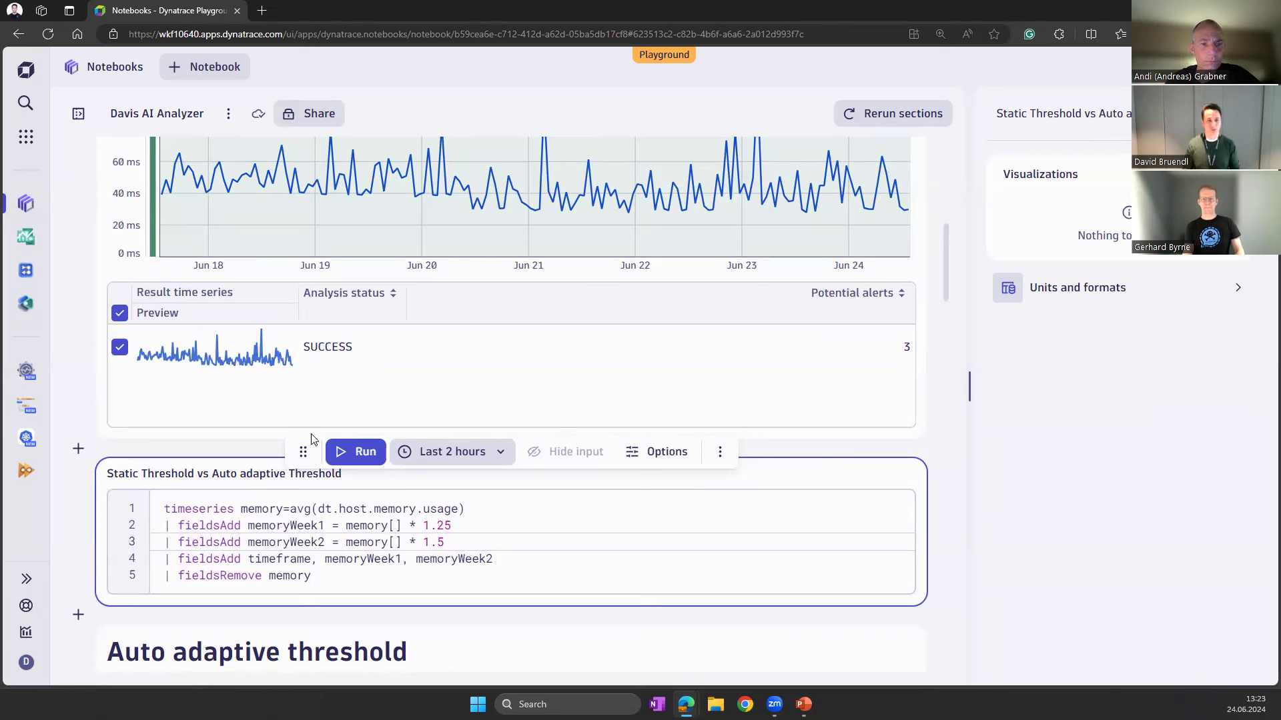
click(288, 507)
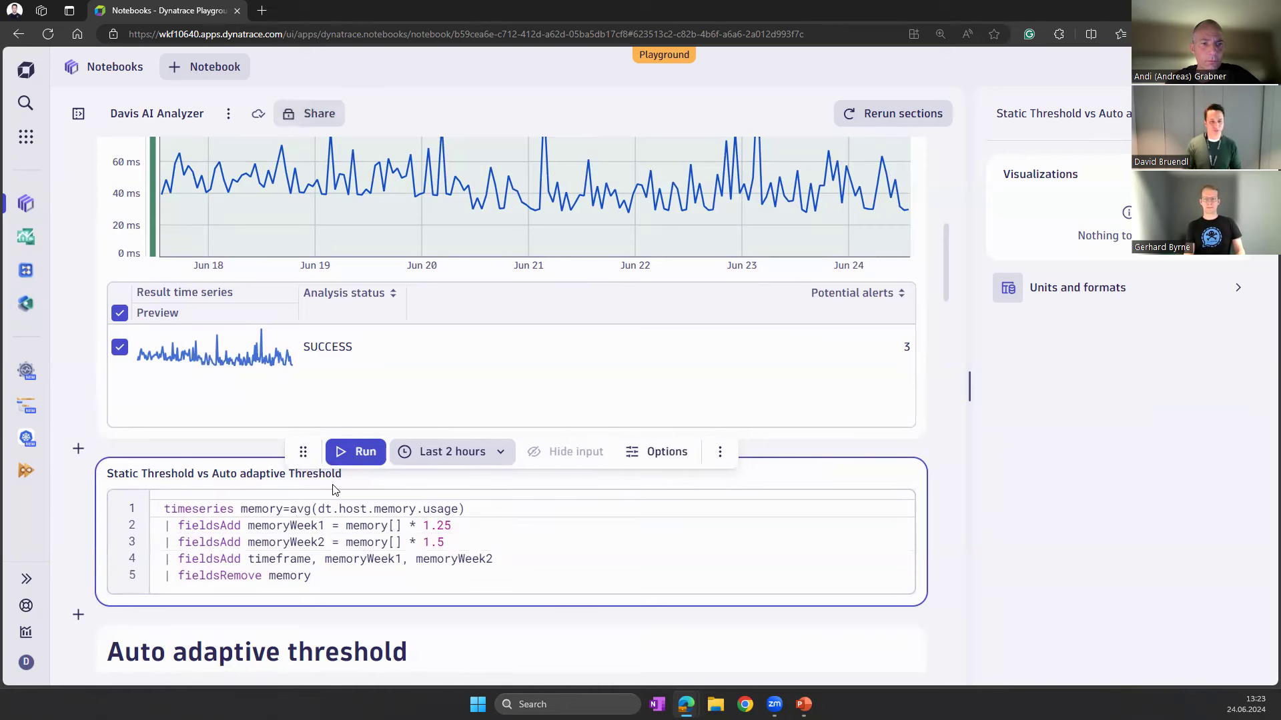
click(348, 460)
scroll(560, 479, down, 4)
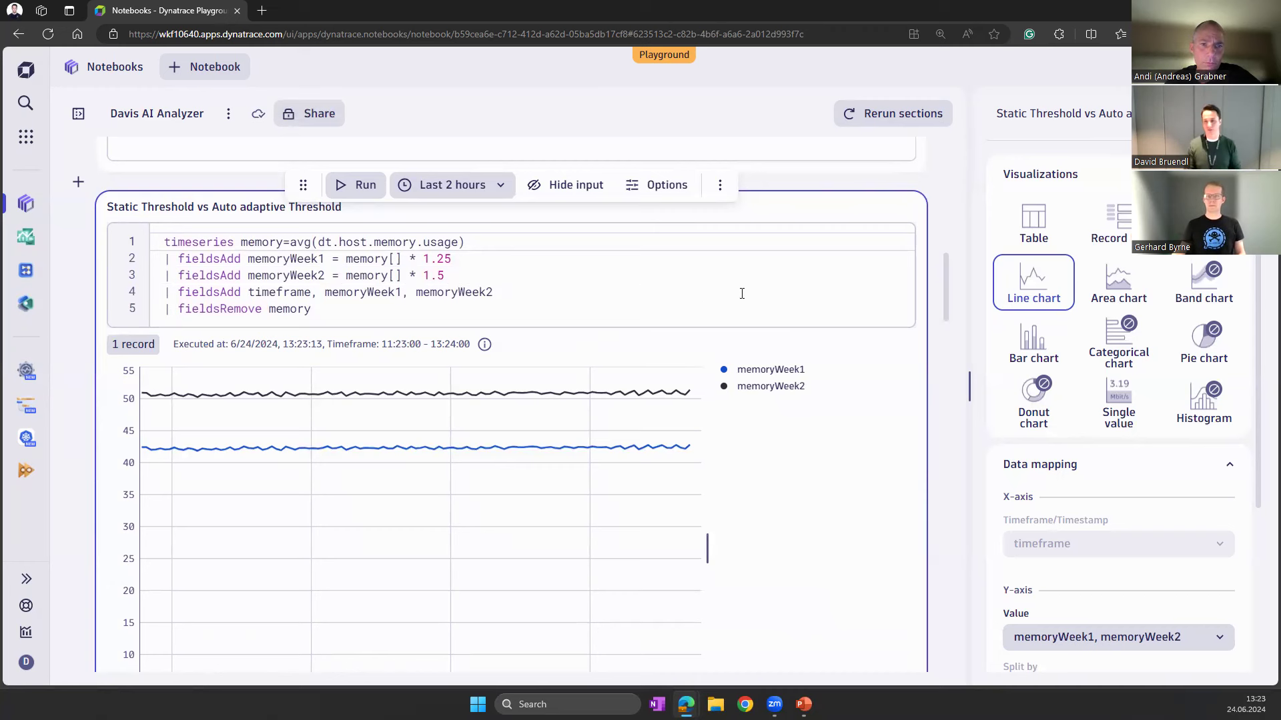
scroll(1068, 414, down, 3)
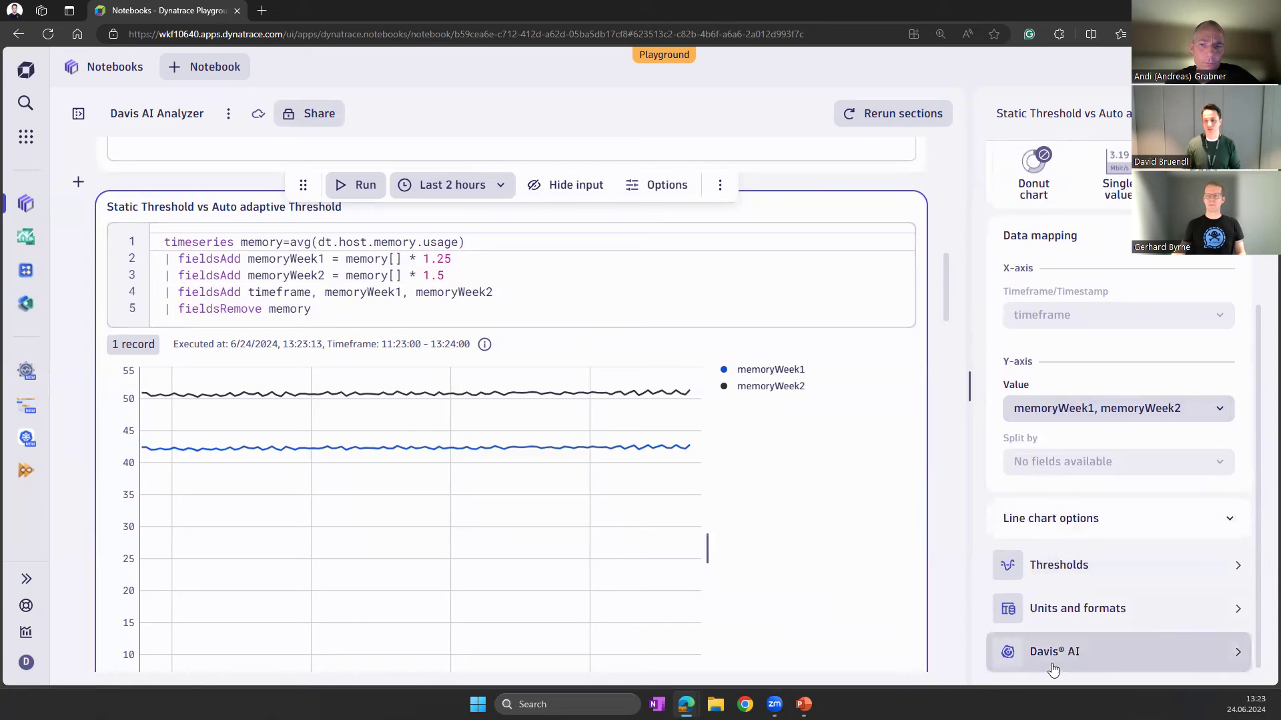
Step: Turn on the Davis AI analyzer with the auto adaptive threshold for the memory usage section and run the analysis
click(1053, 664)
click(1002, 175)
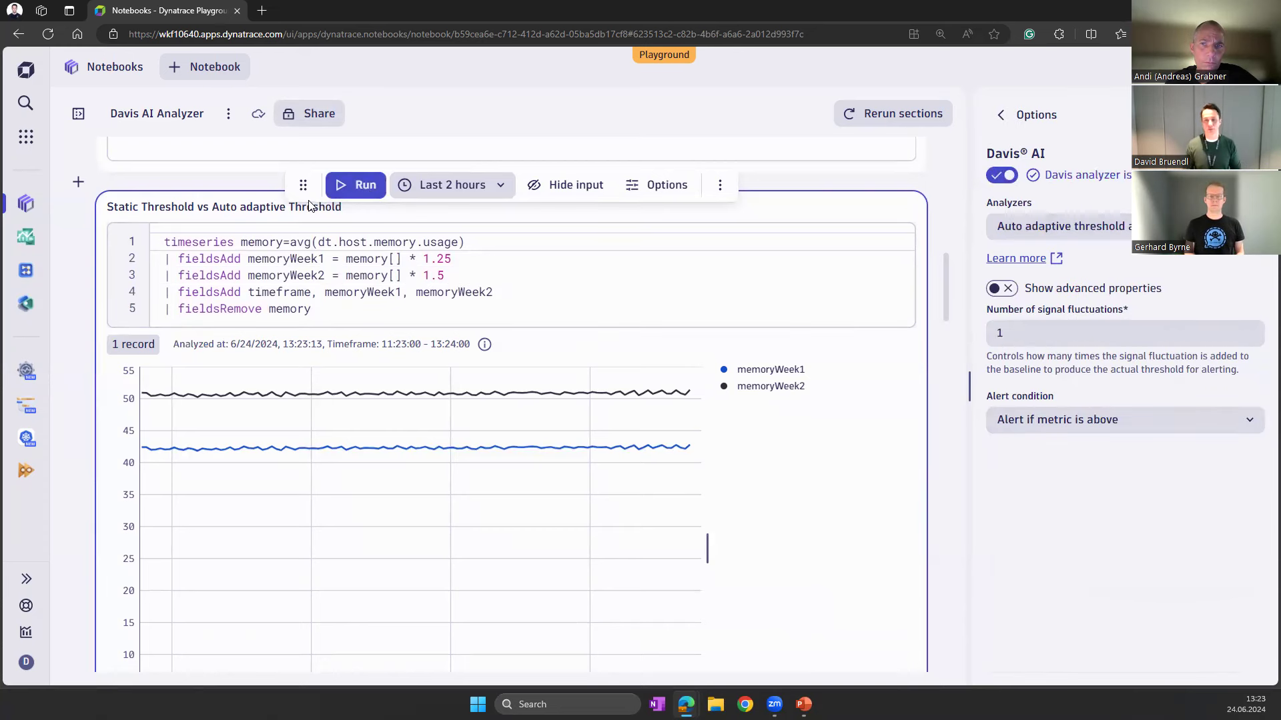
click(346, 188)
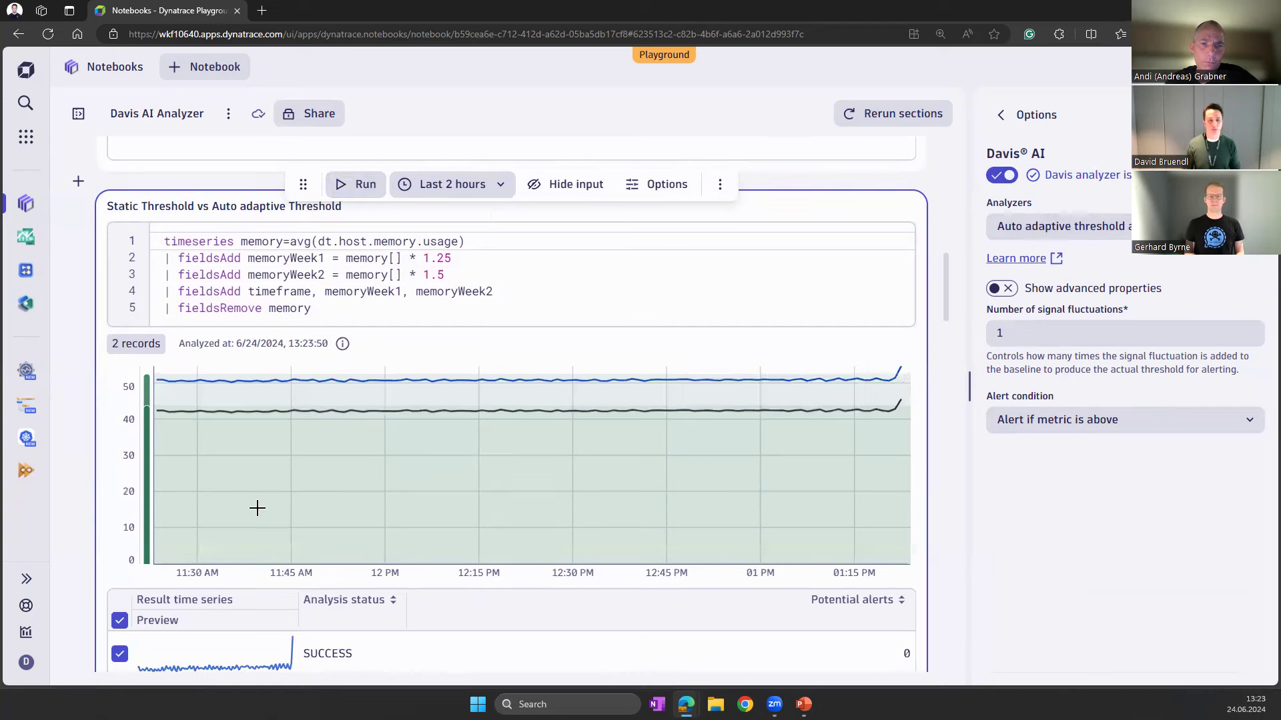
Step: Examine the auto adaptive thresholds and results for both memory series and compare them with the static threshold section above
scroll(258, 503, down, 1)
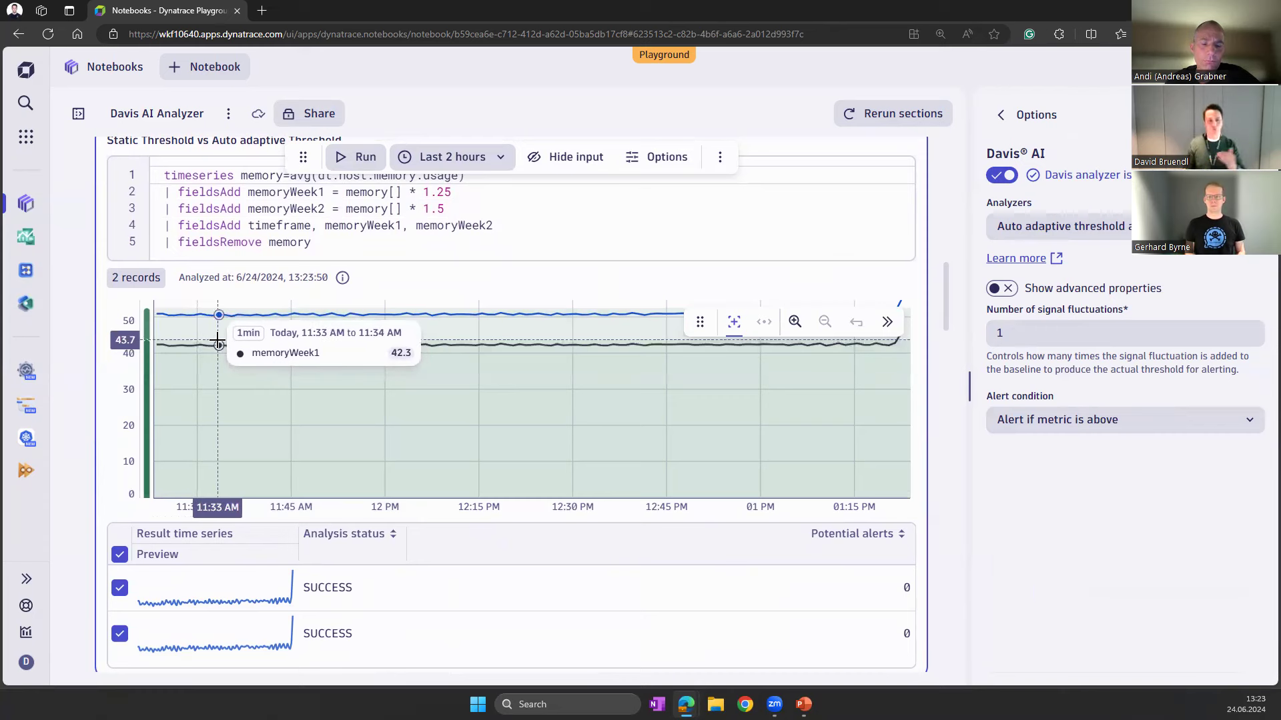
mouse_move(147, 349)
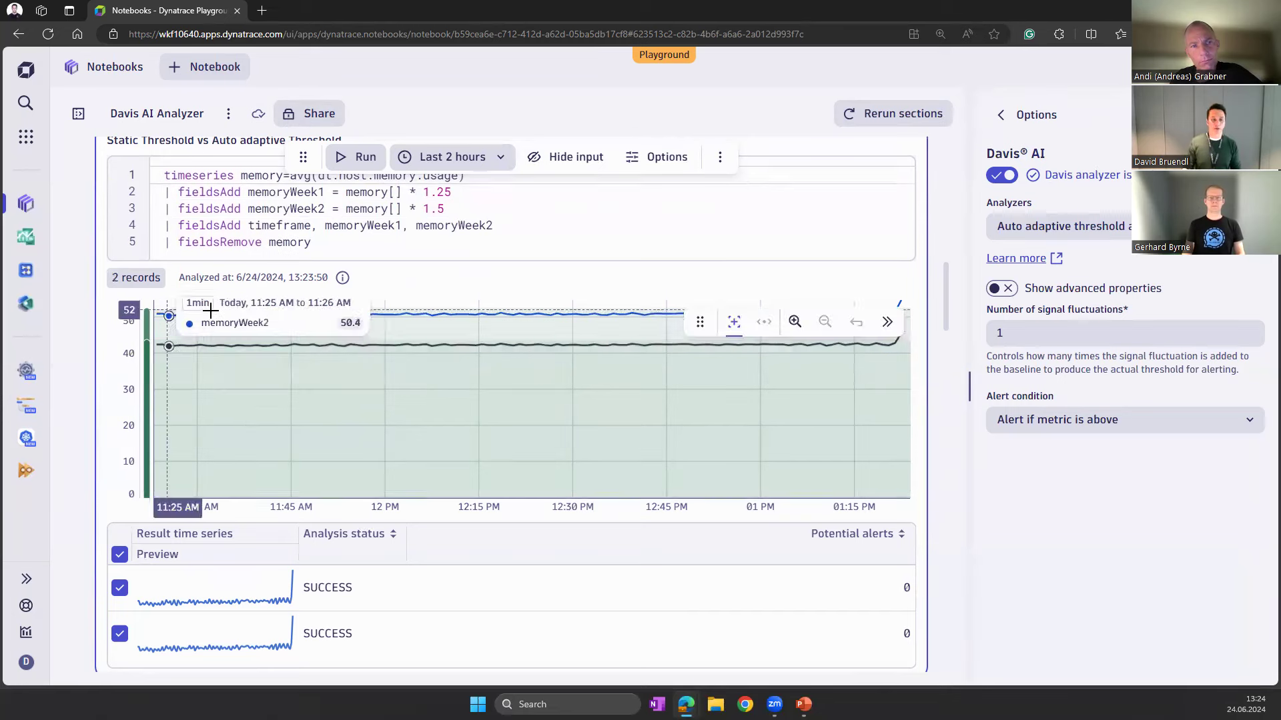
scroll(262, 291, down, 1)
scroll(401, 280, up, 4)
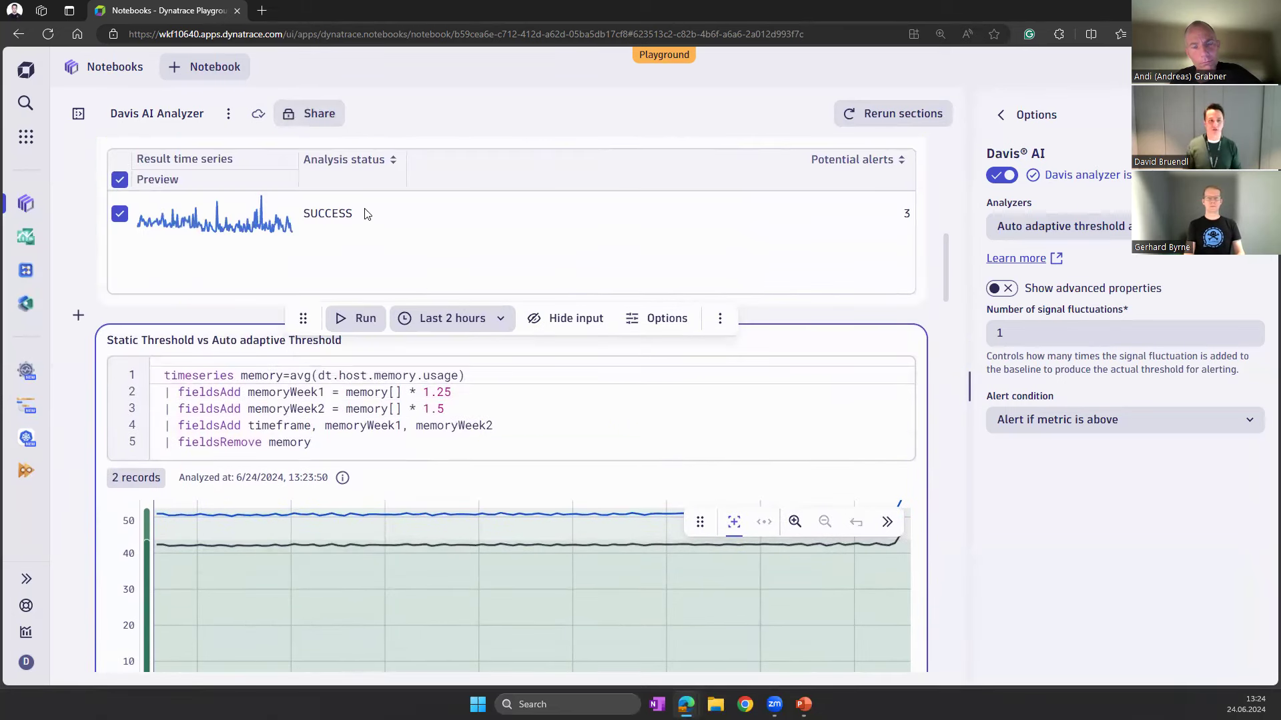
scroll(538, 356, down, 2)
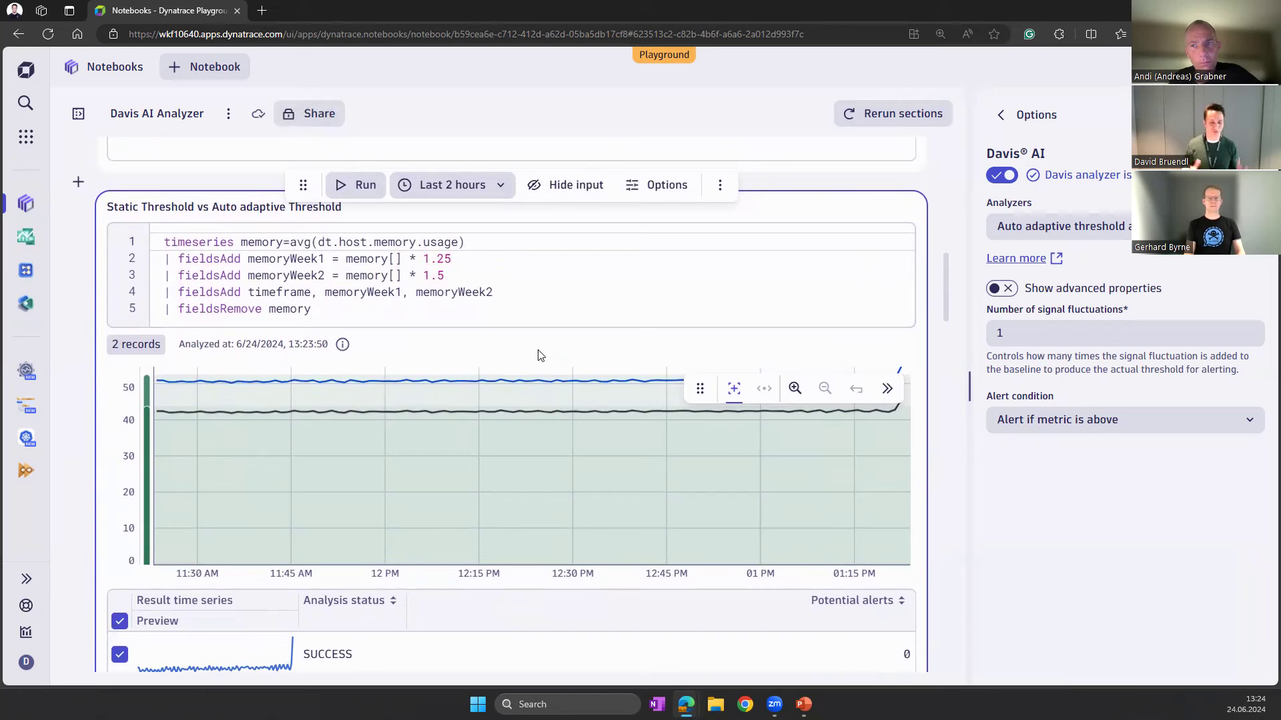
scroll(578, 357, down, 4)
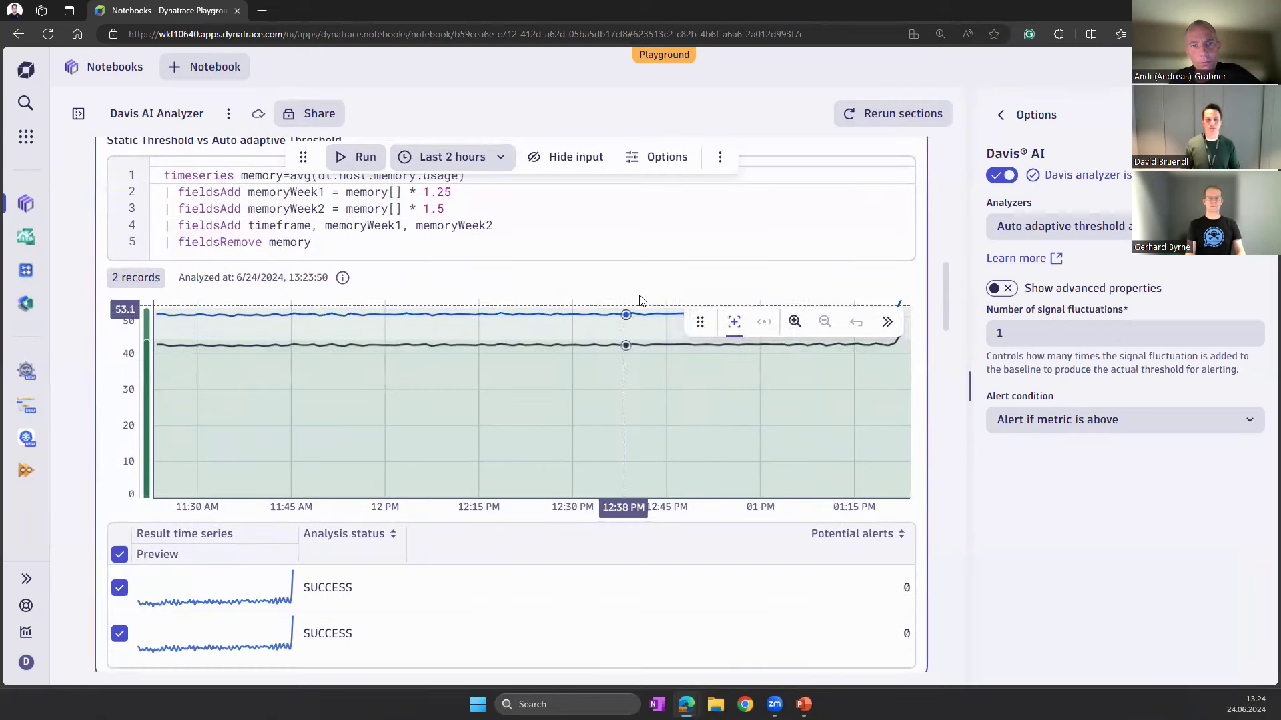
scroll(635, 287, down, 4)
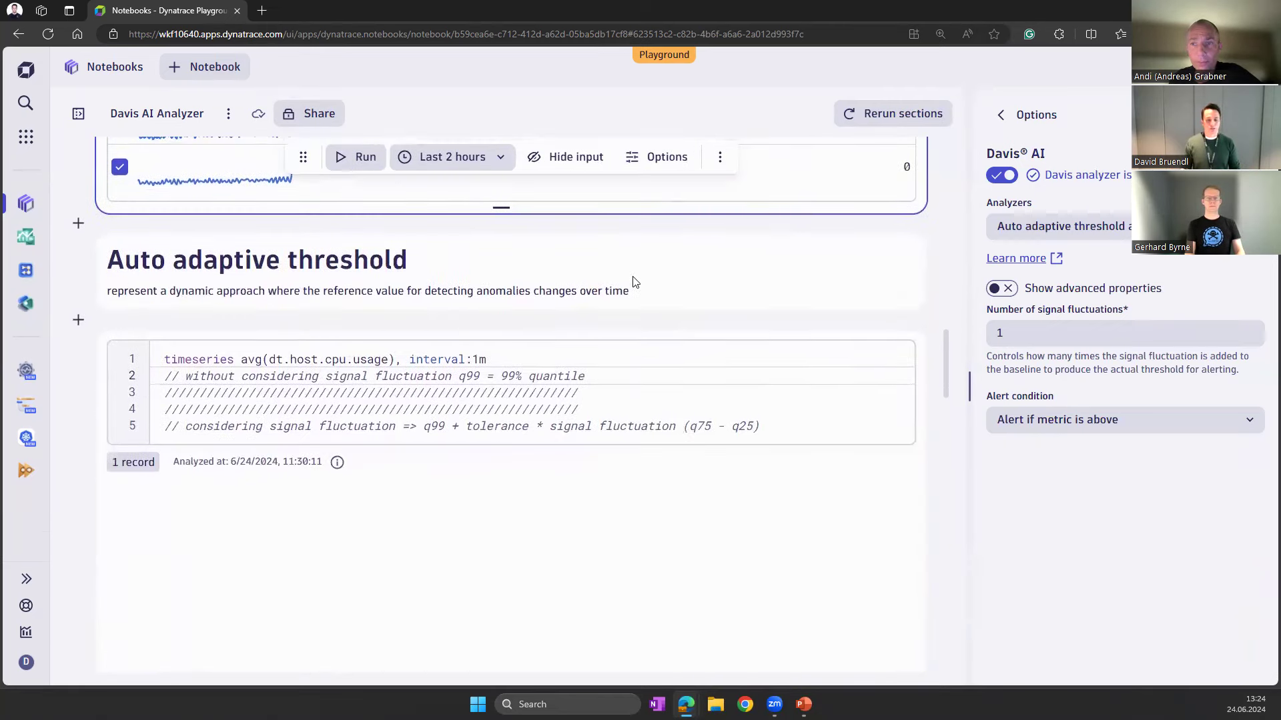
scroll(641, 278, up, 4)
scroll(643, 277, up, 4)
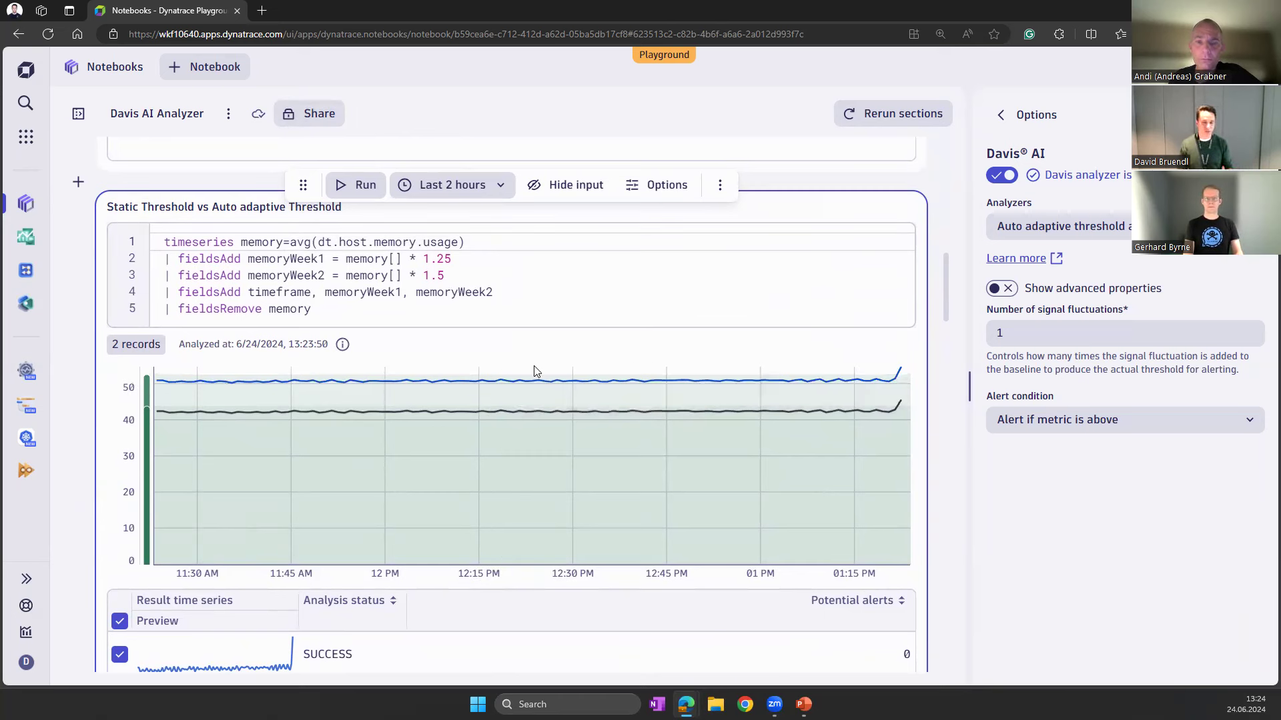
mouse_move(532, 371)
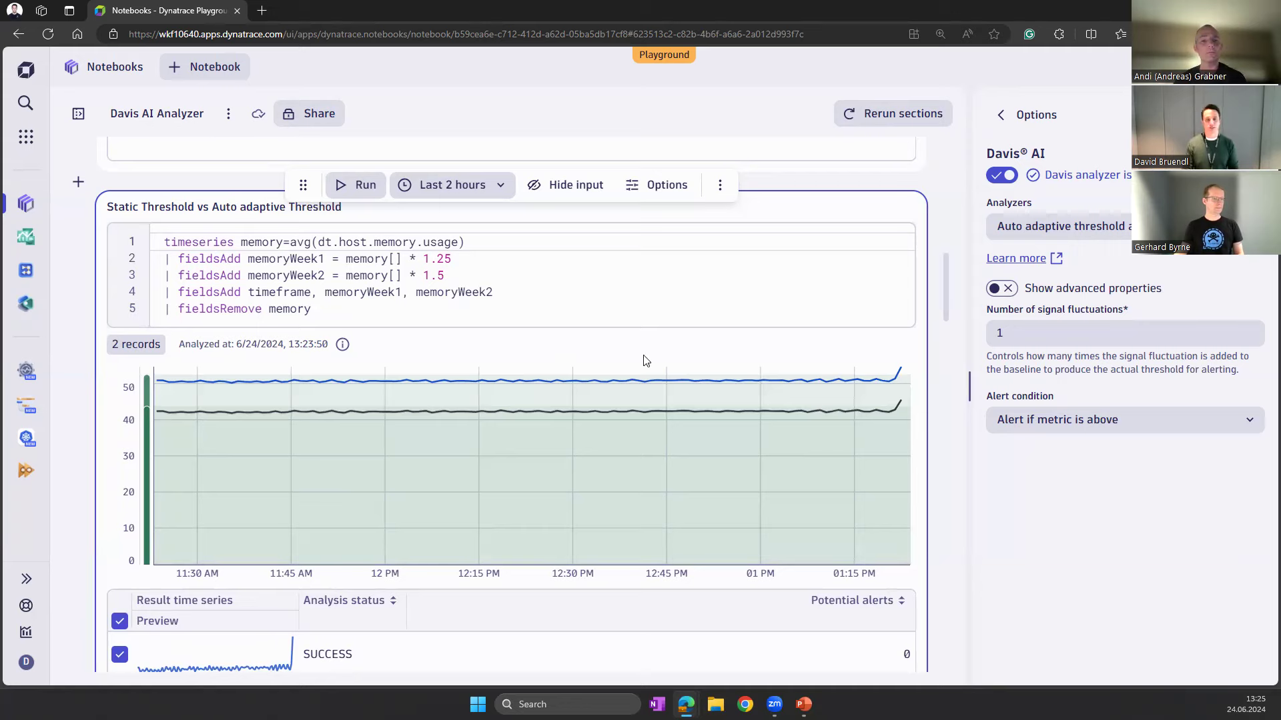
scroll(700, 366, up, 5)
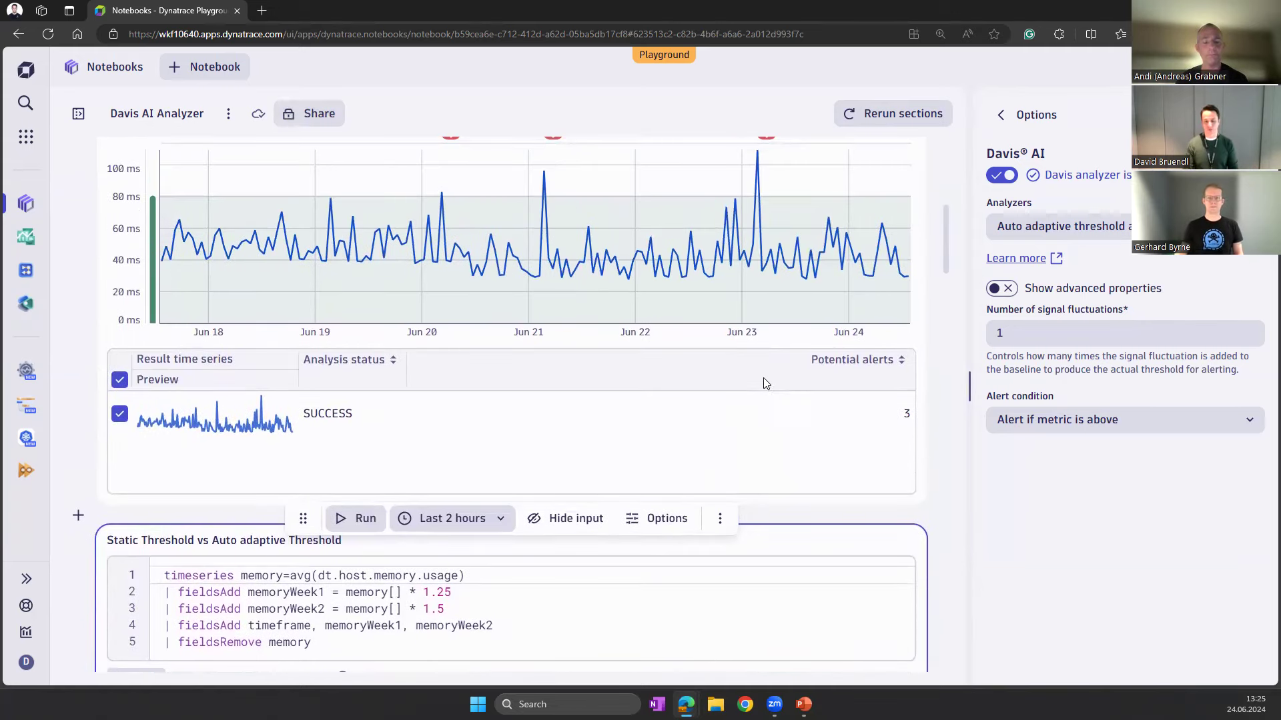
Step: Run the 7-day host CPU usage analysis in the Auto adaptive threshold section
scroll(761, 360, down, 10)
scroll(772, 334, down, 4)
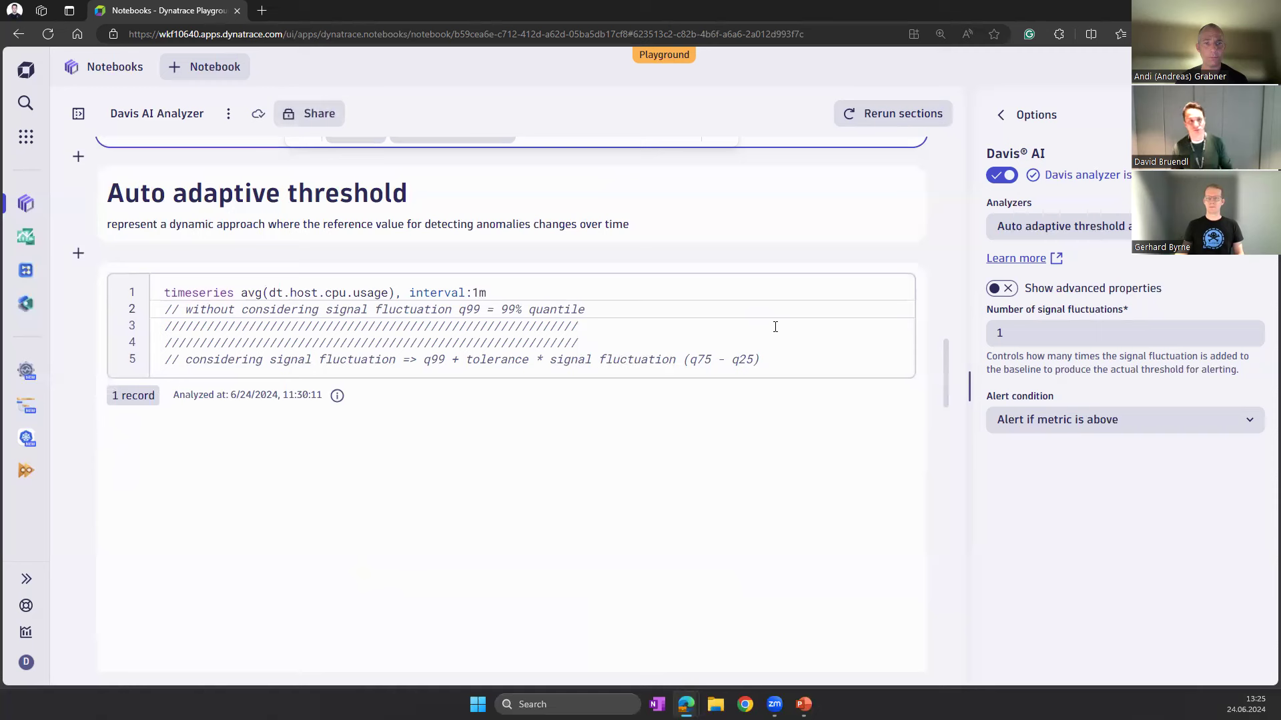
click(501, 285)
click(355, 258)
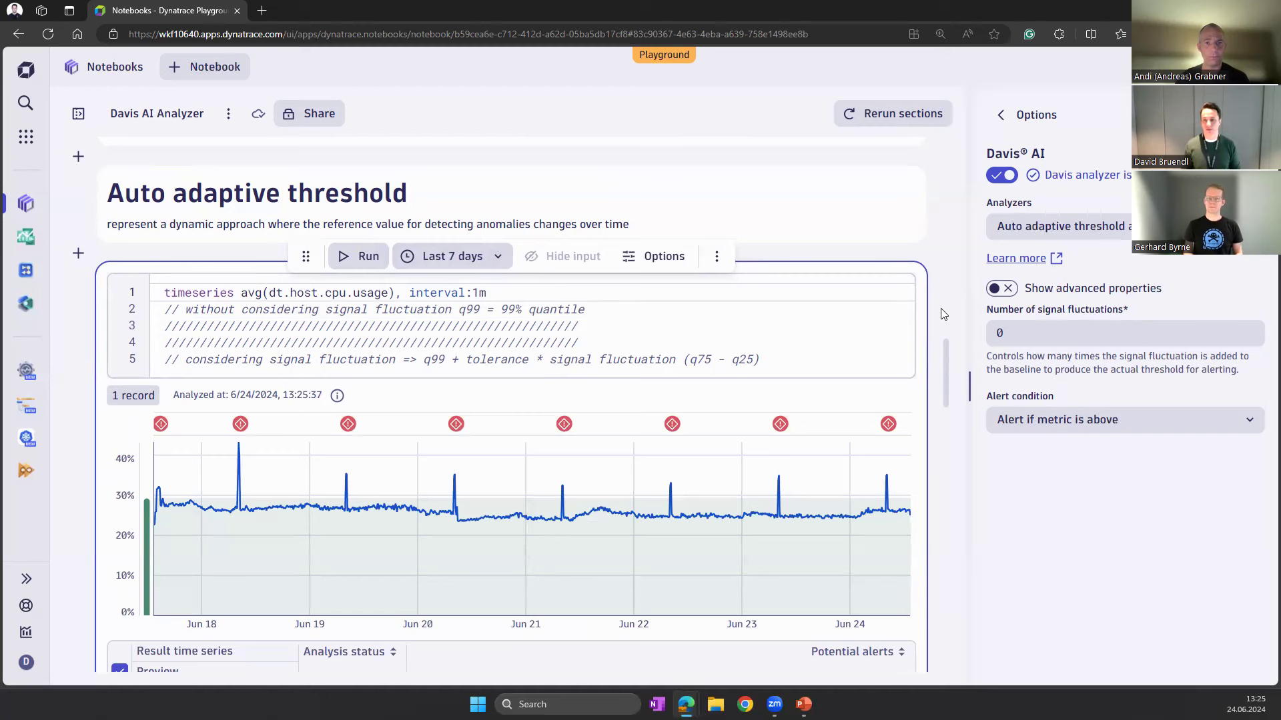
Step: Examine the CPU usage threshold without signal fluctuations, the 99% quantile comment in the query and the simulated alert markers
scroll(929, 316, down, 1)
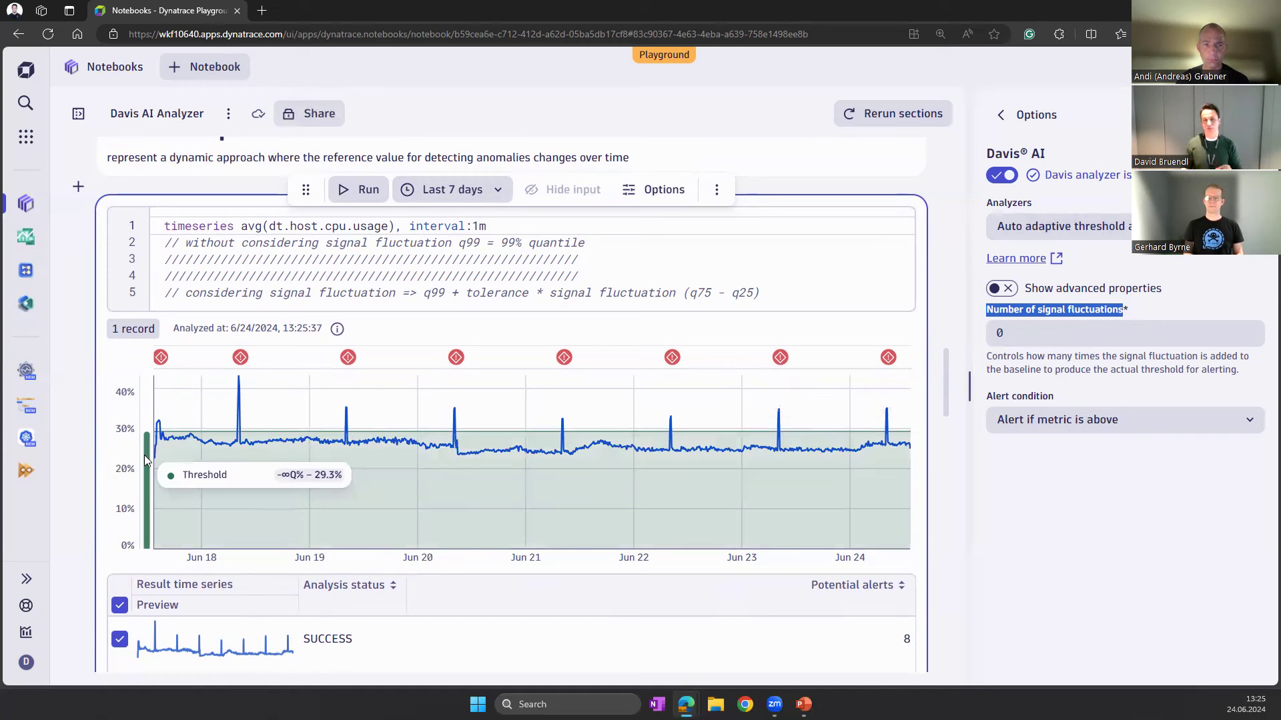
click(1000, 335)
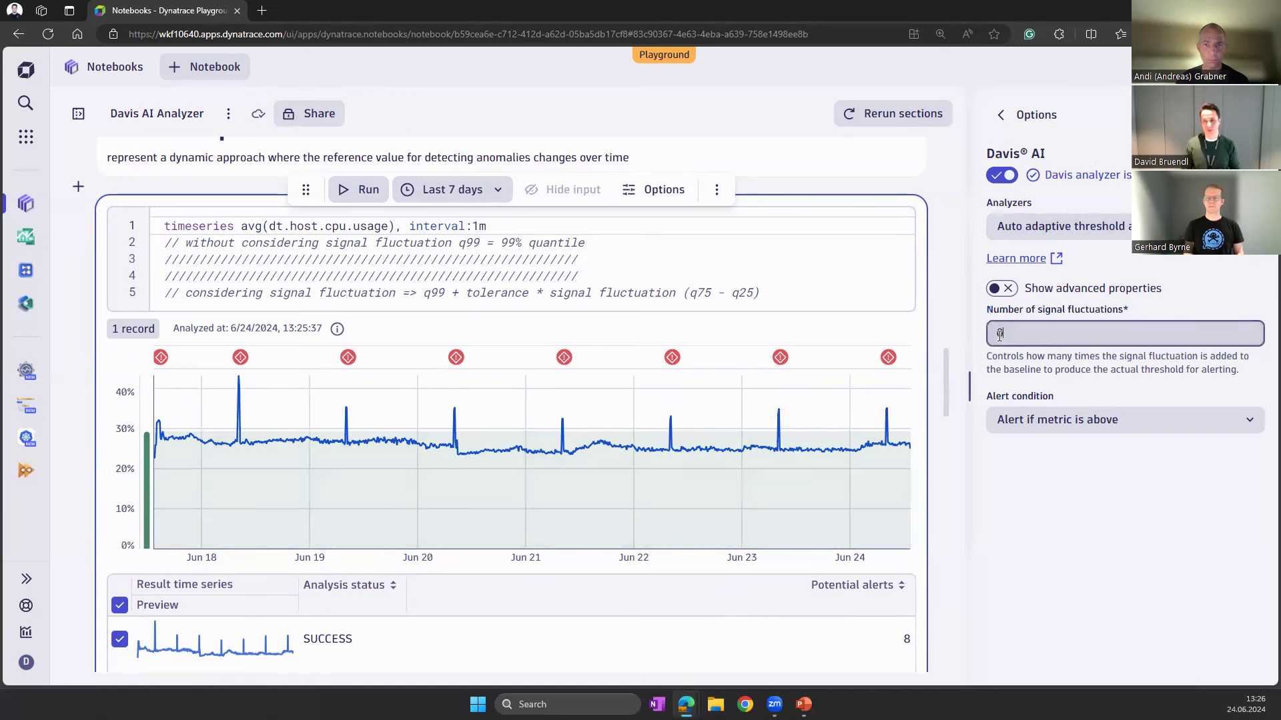
text(0)
double_click(1000, 334)
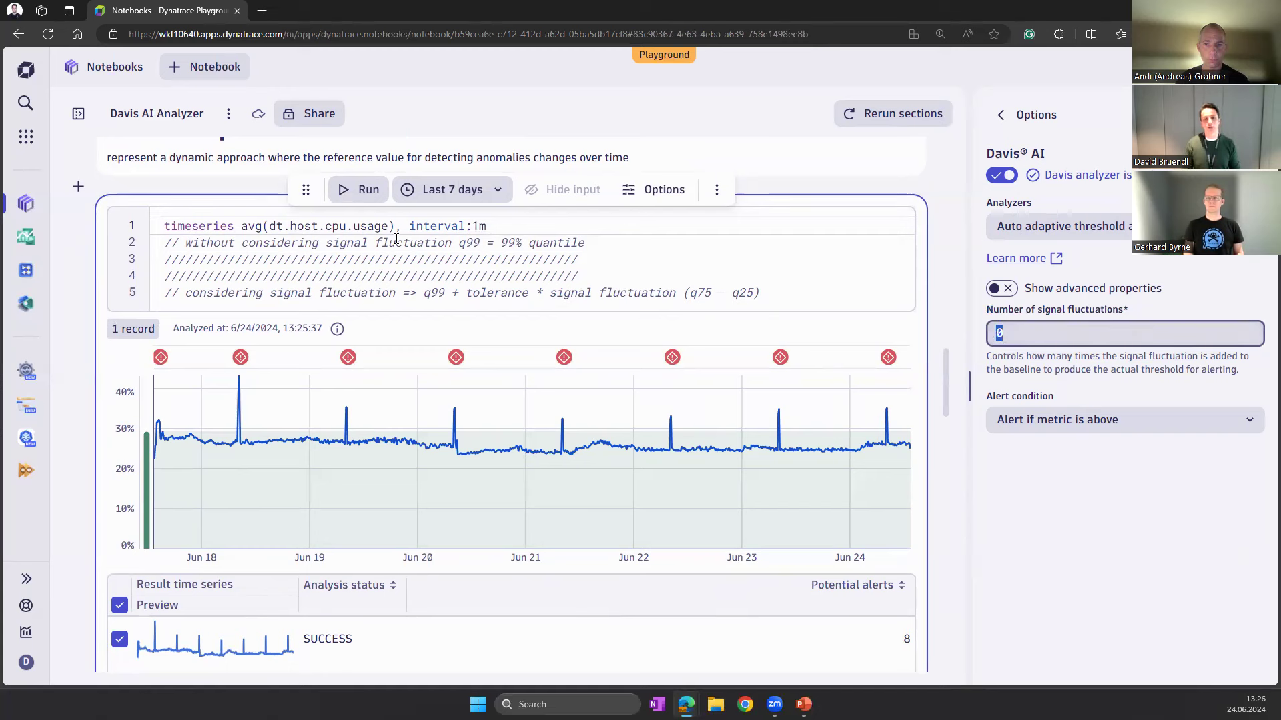
drag(179, 243, 585, 246)
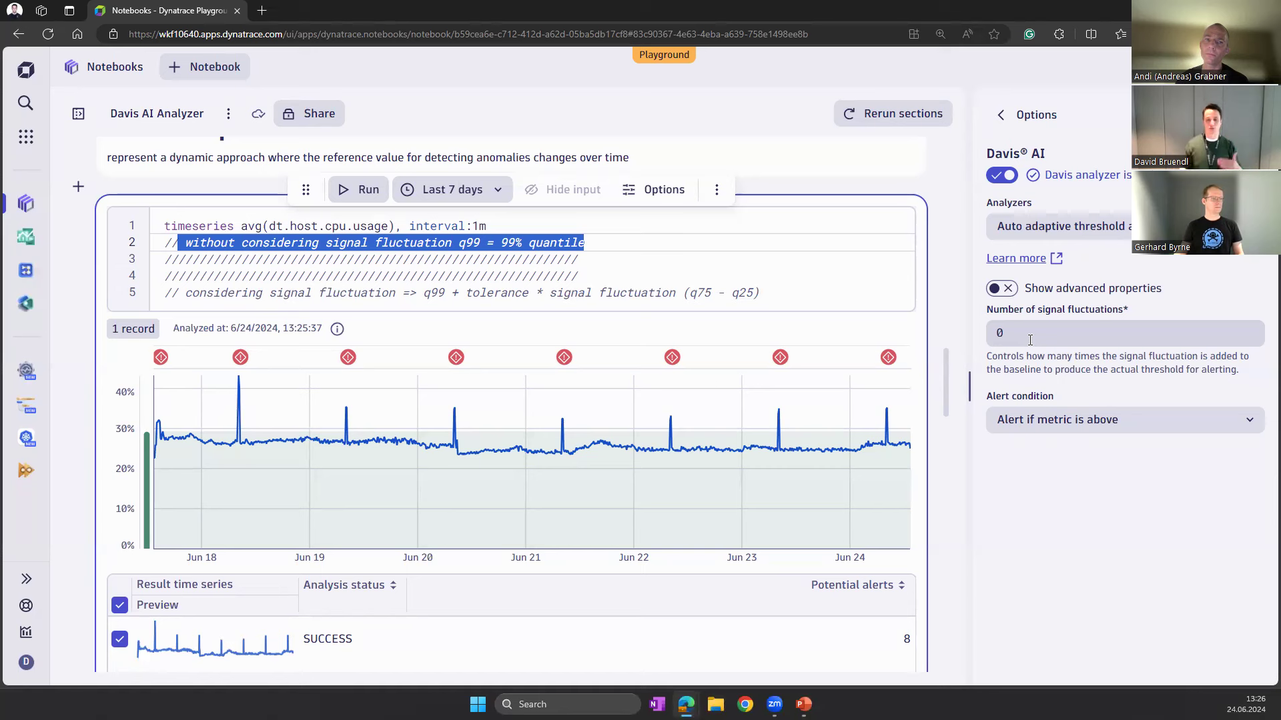
mouse_move(348, 360)
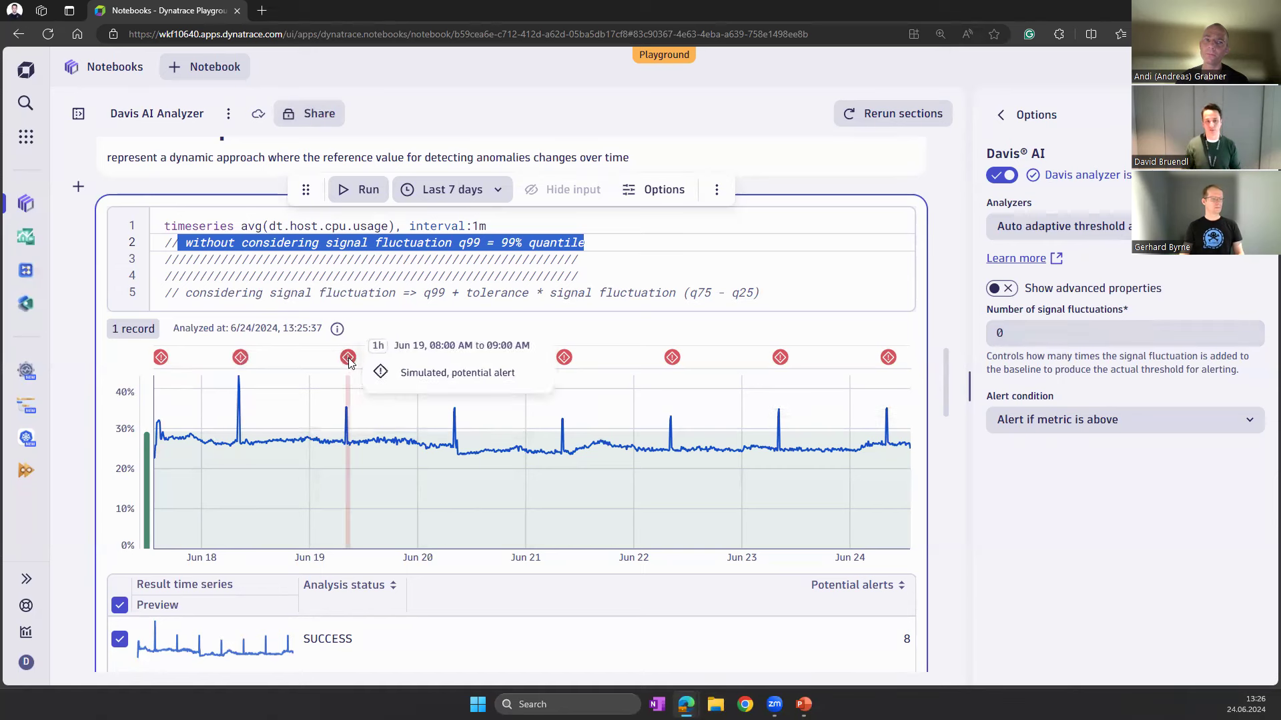
Step: Set the number of signal fluctuations to 3, highlight the matching formula comment and rerun the CPU usage analysis
click(1030, 336)
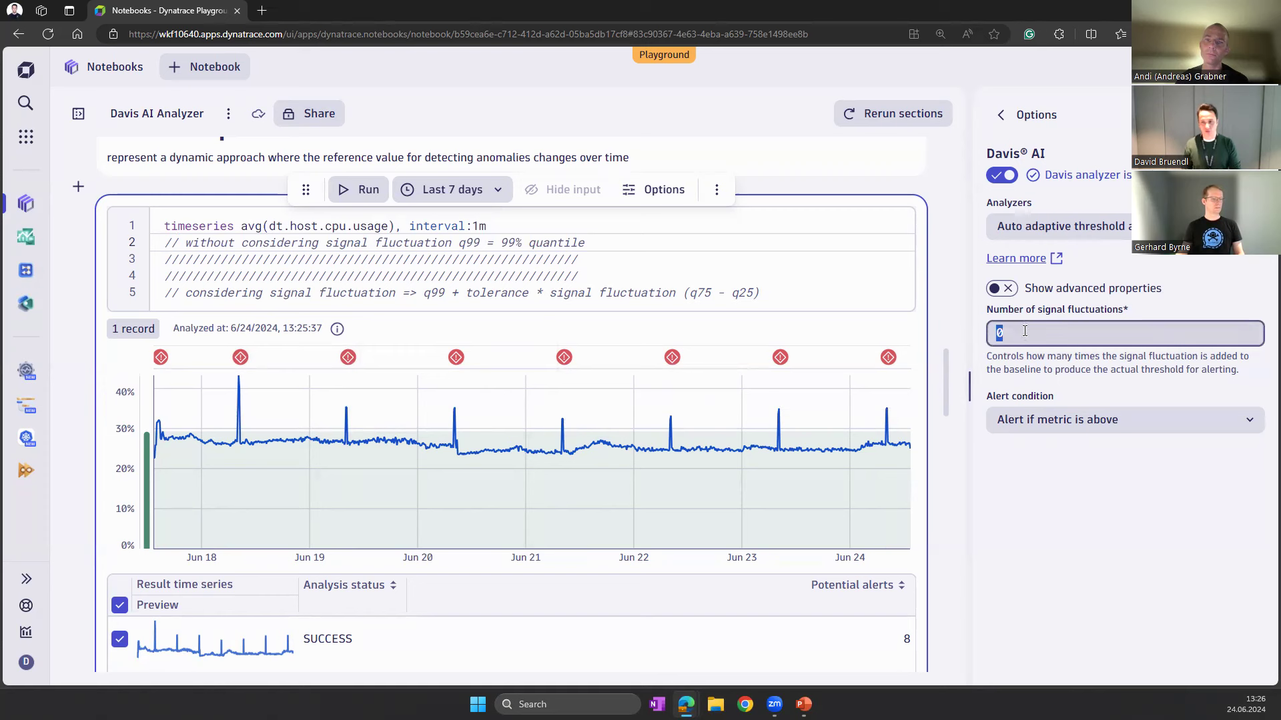
text(3)
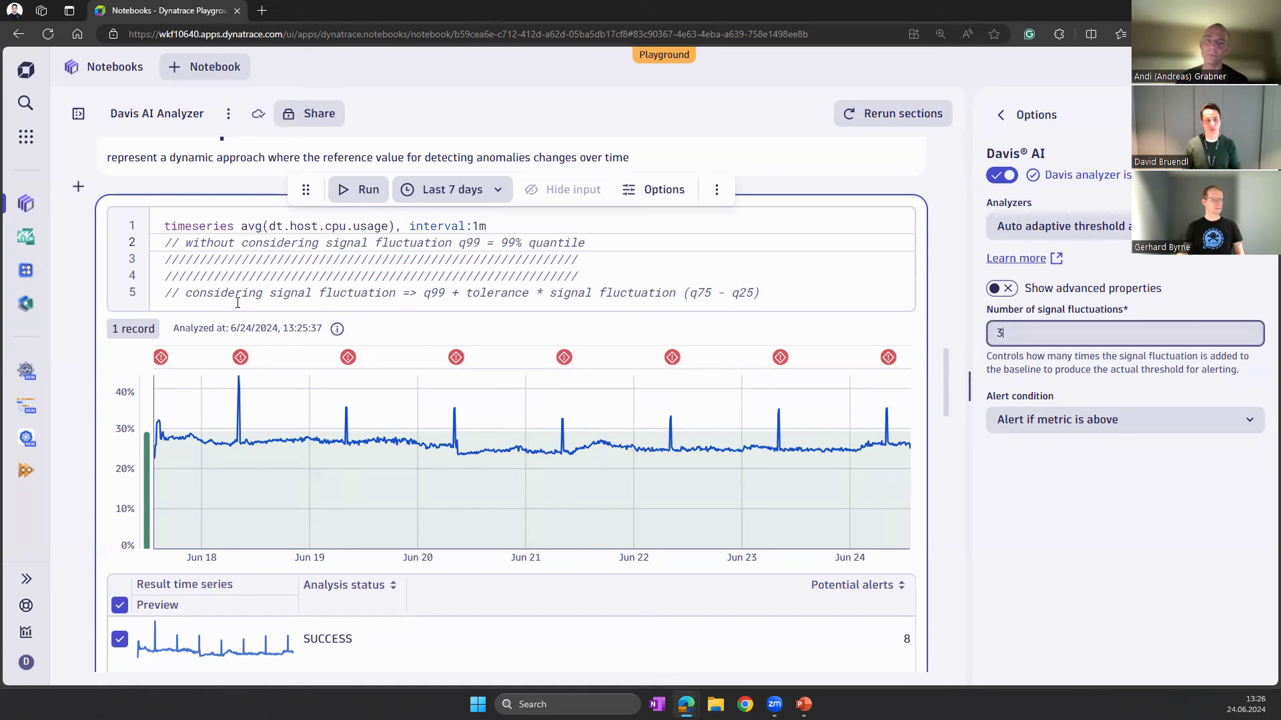
click(237, 302)
drag(185, 293, 430, 296)
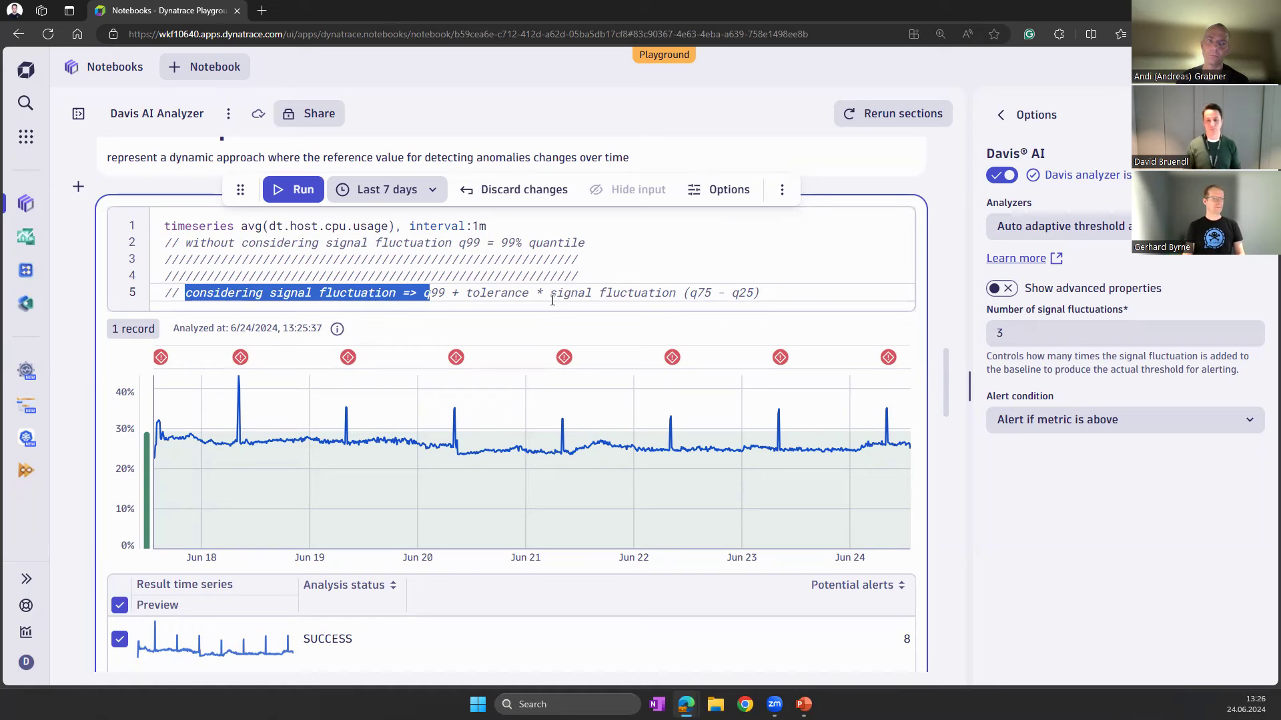
click(313, 190)
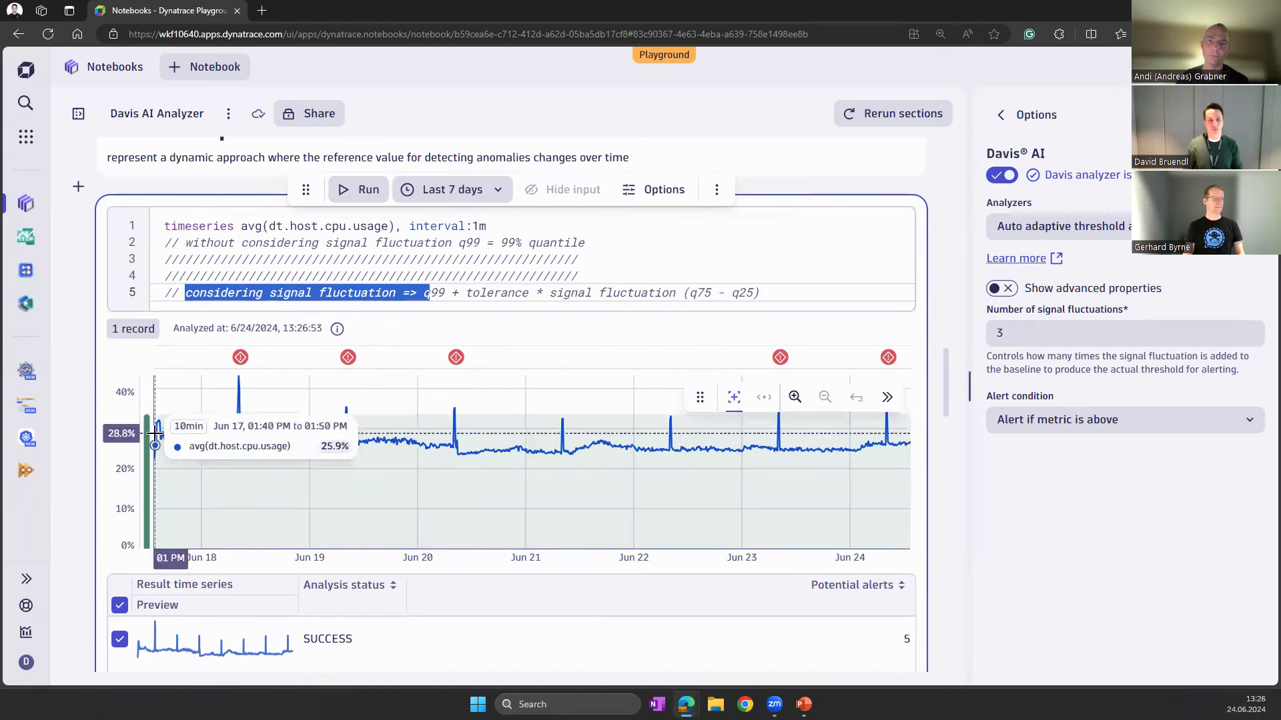
mouse_move(149, 420)
Step: Show the advanced properties of the CPU usage analyzer, rerun the analysis and inspect the simulated alert marker
click(1002, 288)
scroll(1107, 467, down, 2)
click(358, 190)
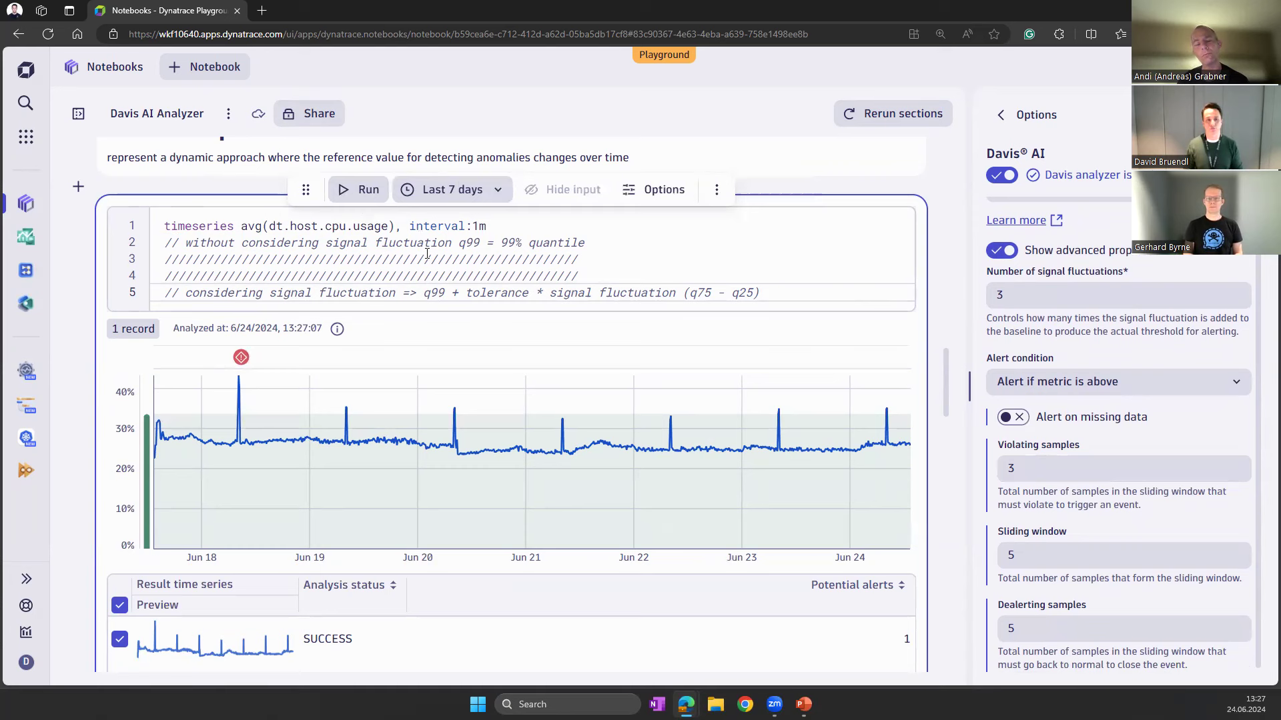
mouse_move(243, 357)
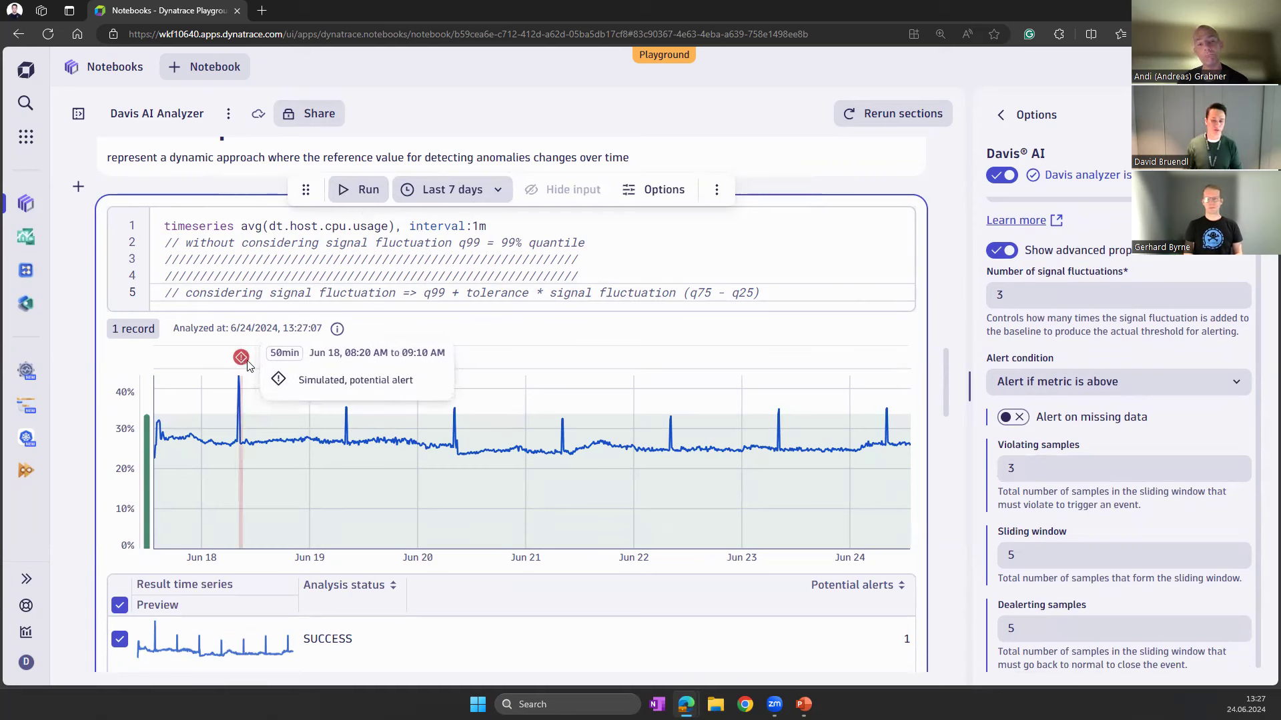
Step: Run the 7-day DNS query time analysis that is split by dt.source_entity
scroll(660, 297, down, 2)
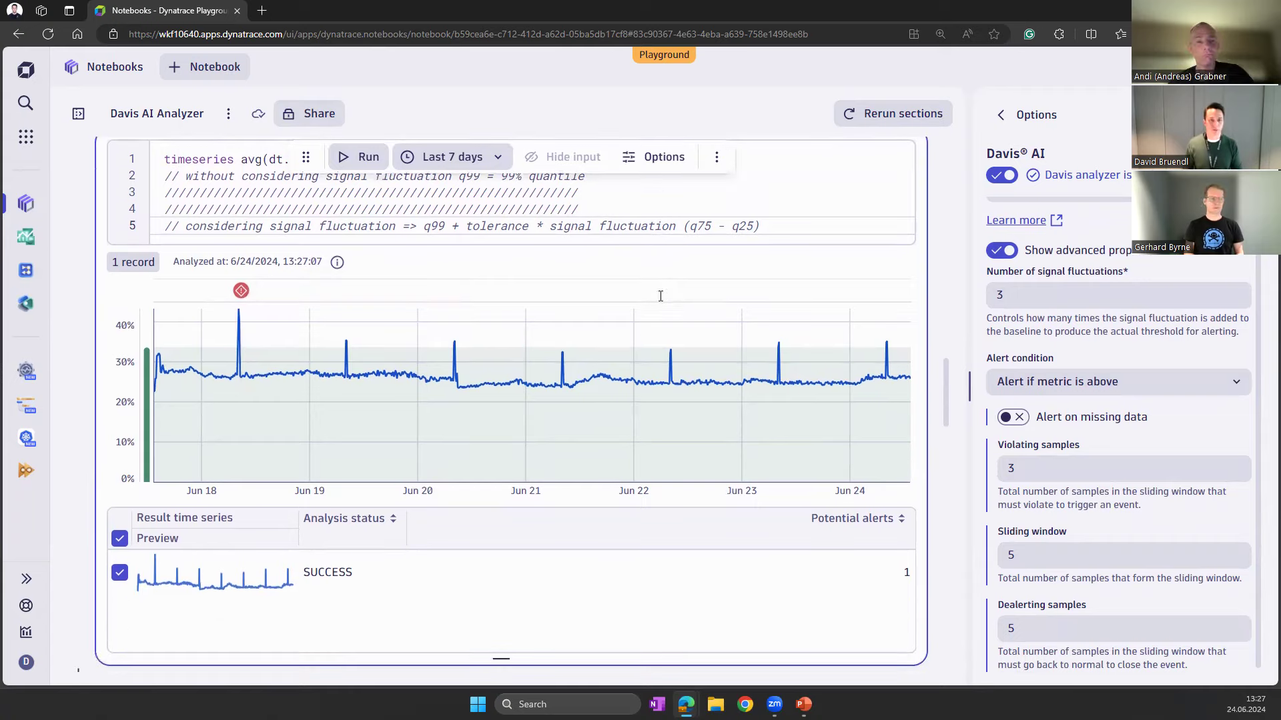
scroll(660, 300, down, 3)
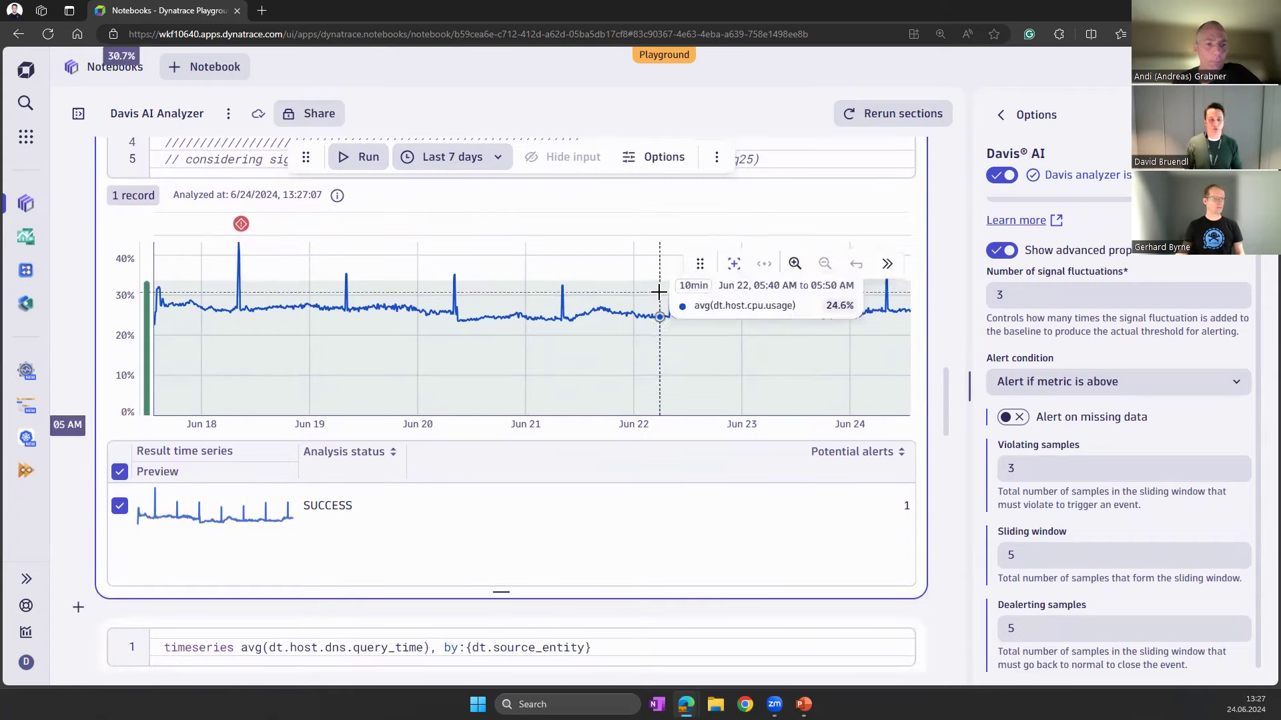
scroll(660, 294, up, 5)
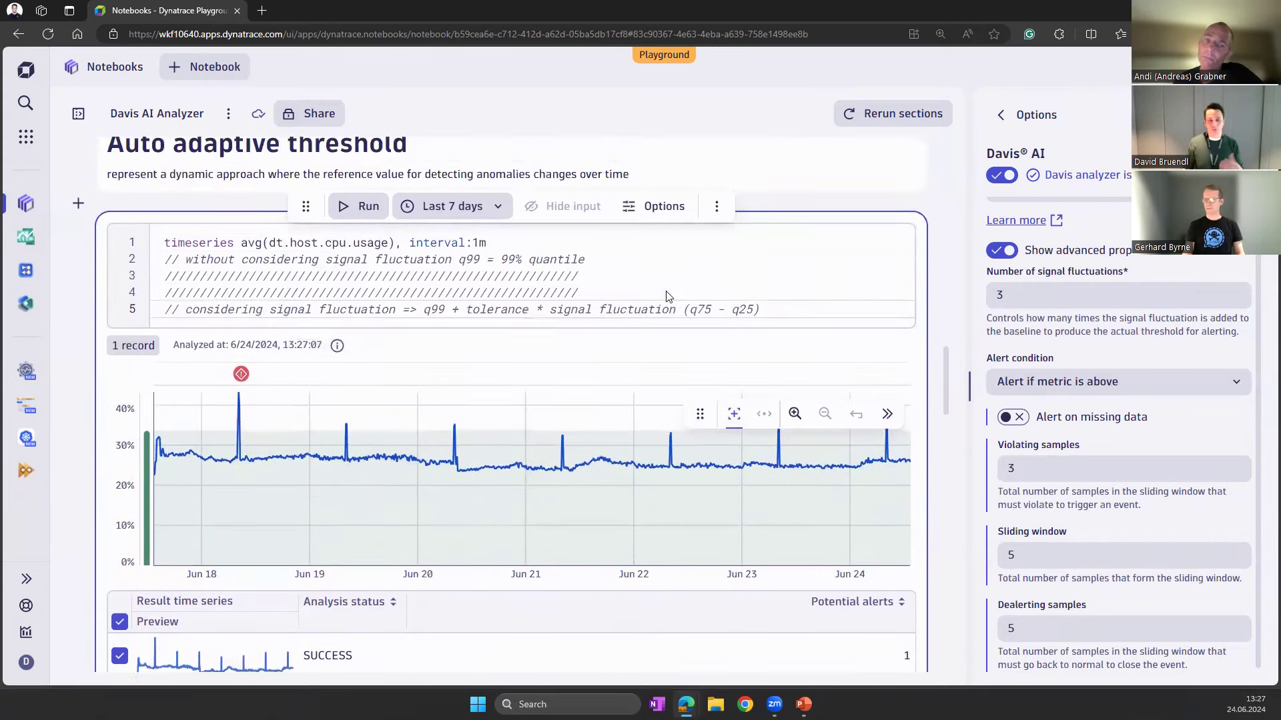
scroll(658, 382, down, 7)
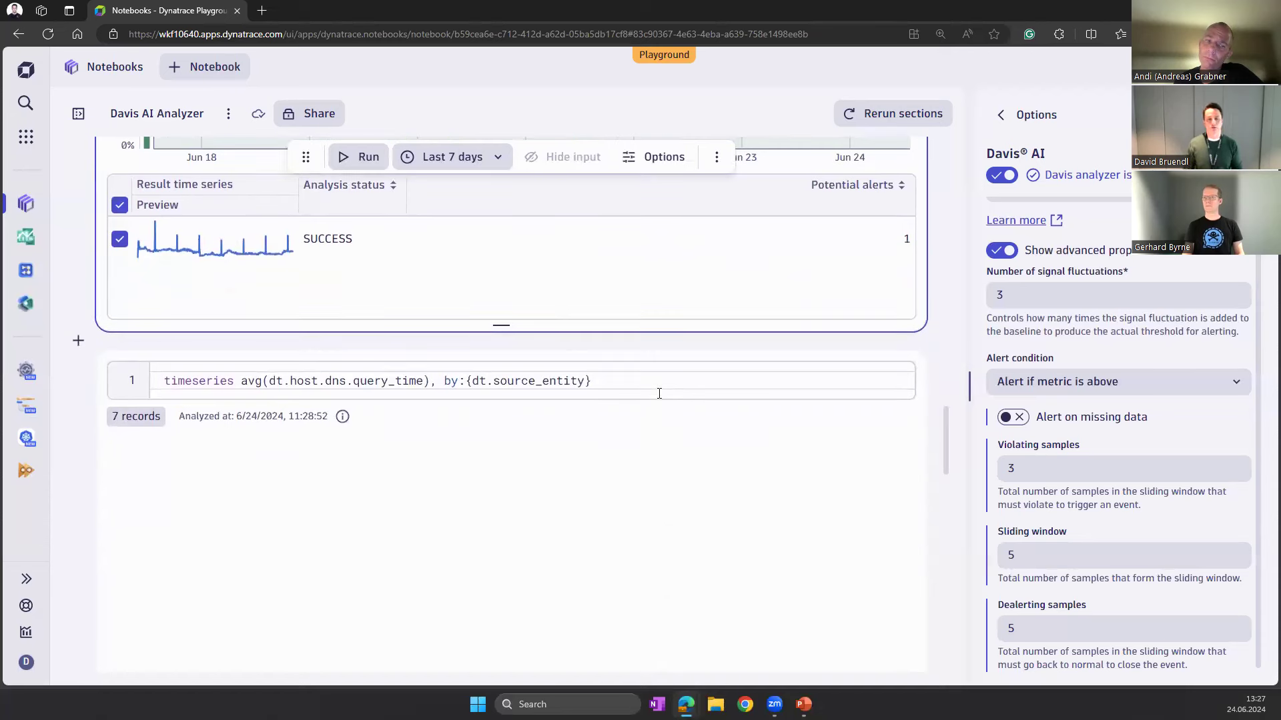
click(651, 384)
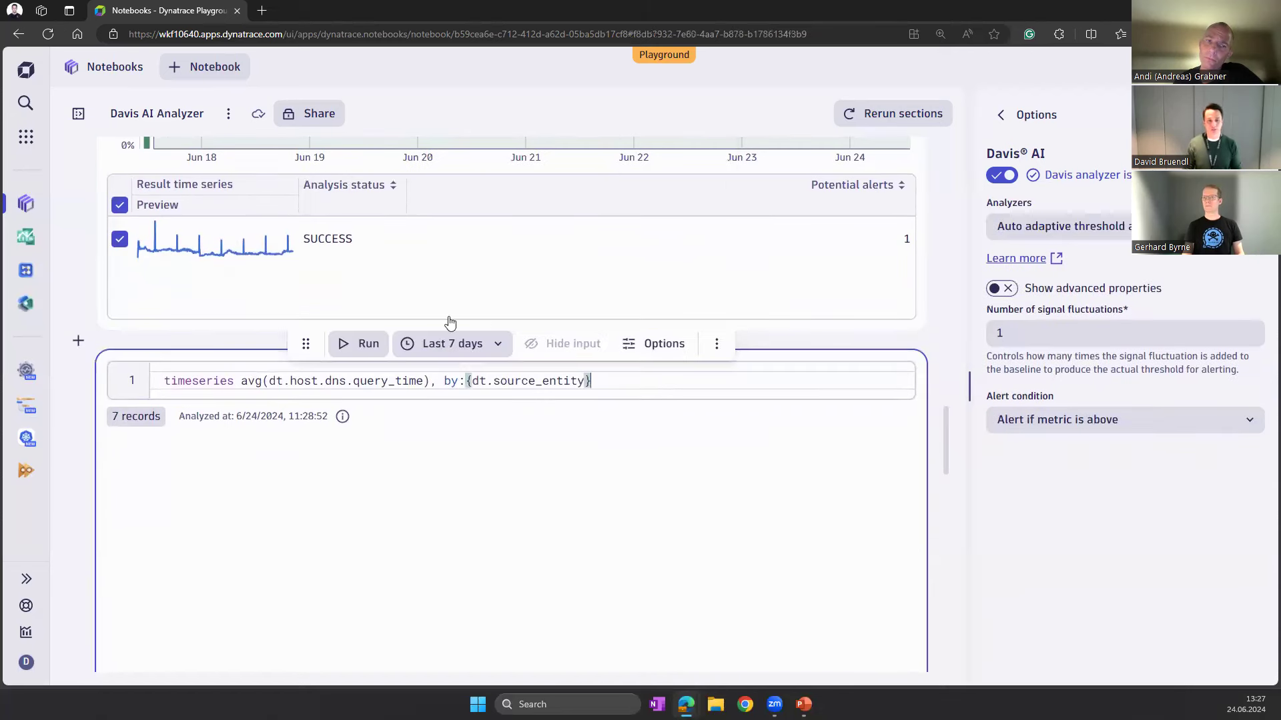
click(358, 344)
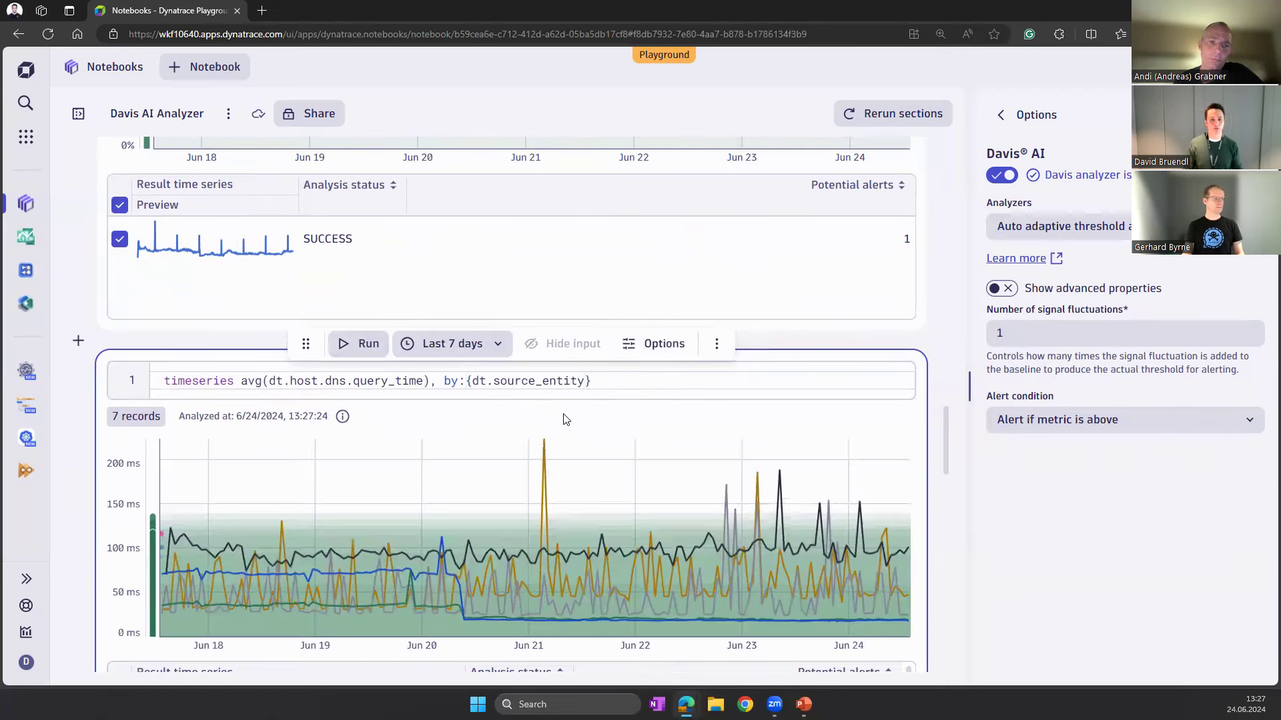
Step: Examine the per-host thresholds on the DNS query time chart and the result table, continuing to the Seasonal Baseline section
scroll(572, 412, down, 3)
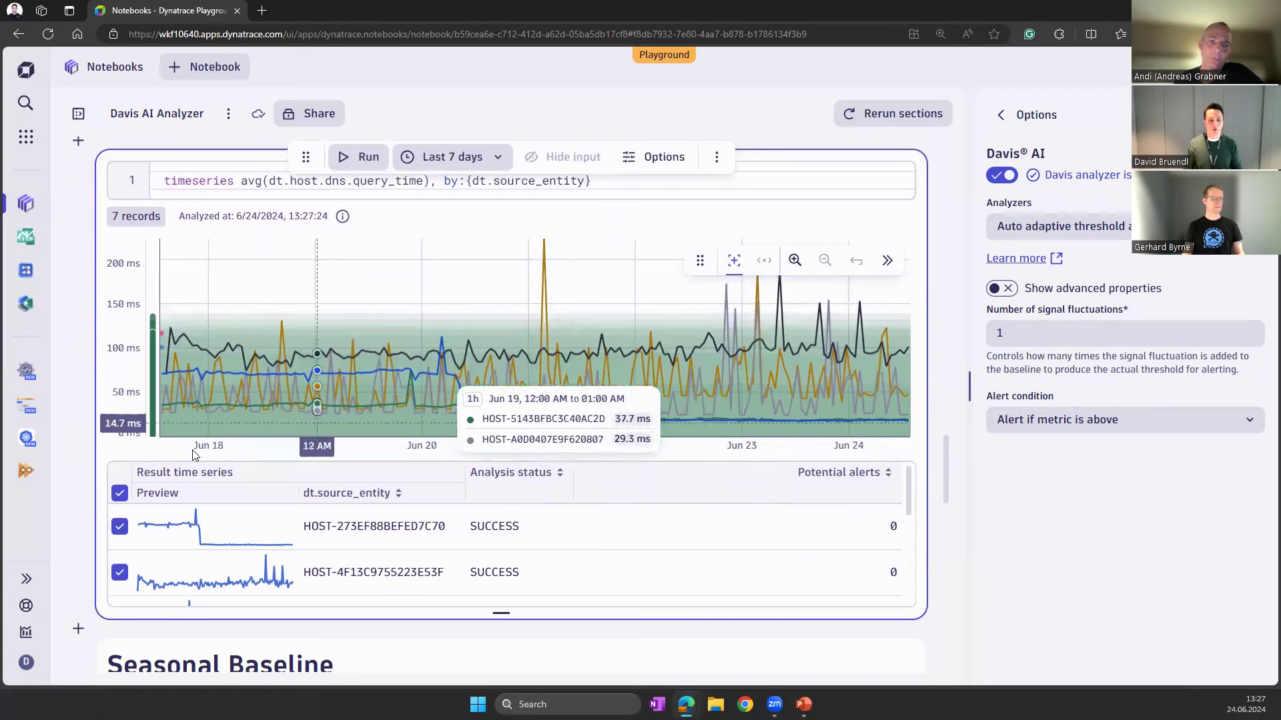
scroll(169, 515, down, 3)
scroll(213, 542, down, 2)
scroll(353, 521, up, 3)
scroll(392, 515, down, 3)
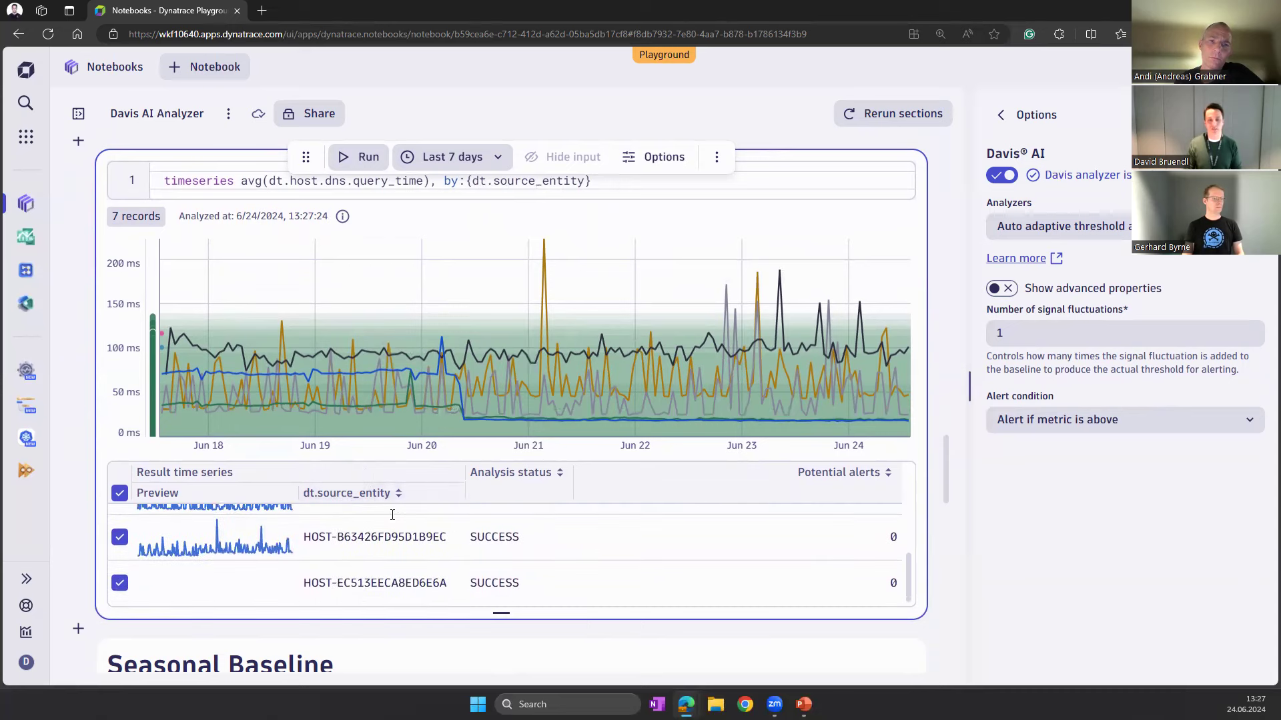
scroll(175, 403, up, 1)
mouse_move(152, 404)
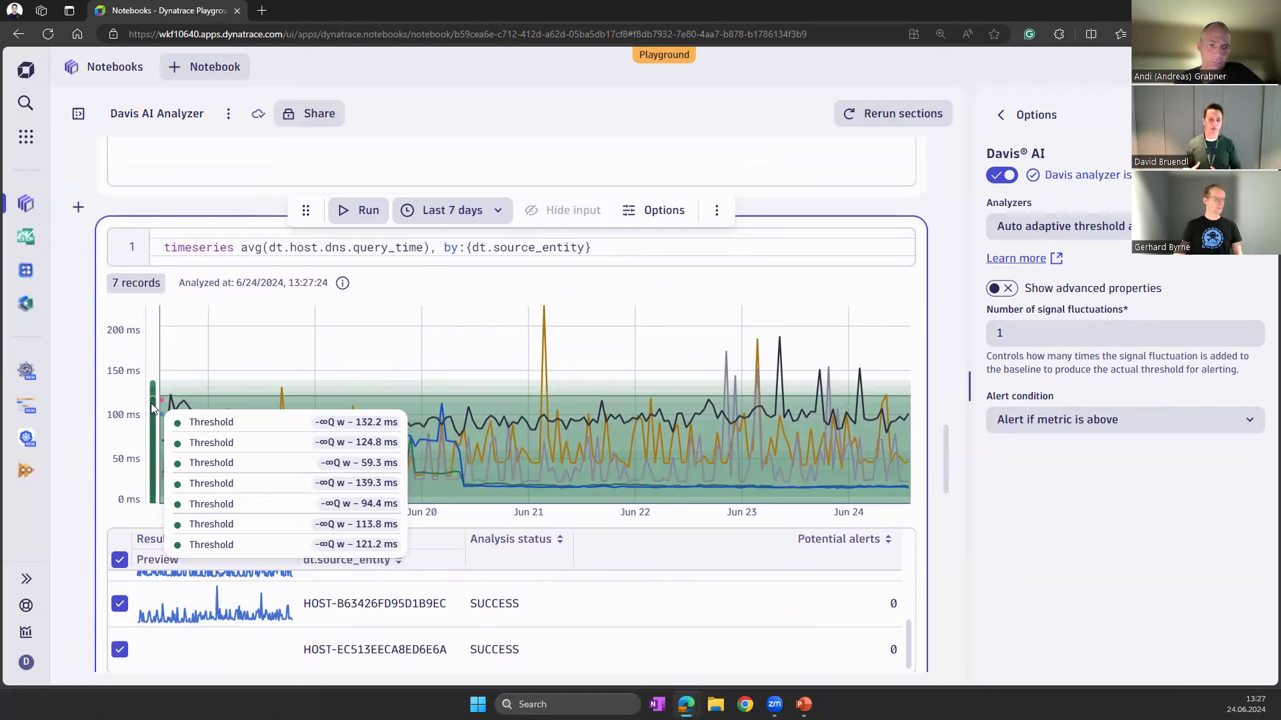
scroll(456, 387, up, 1)
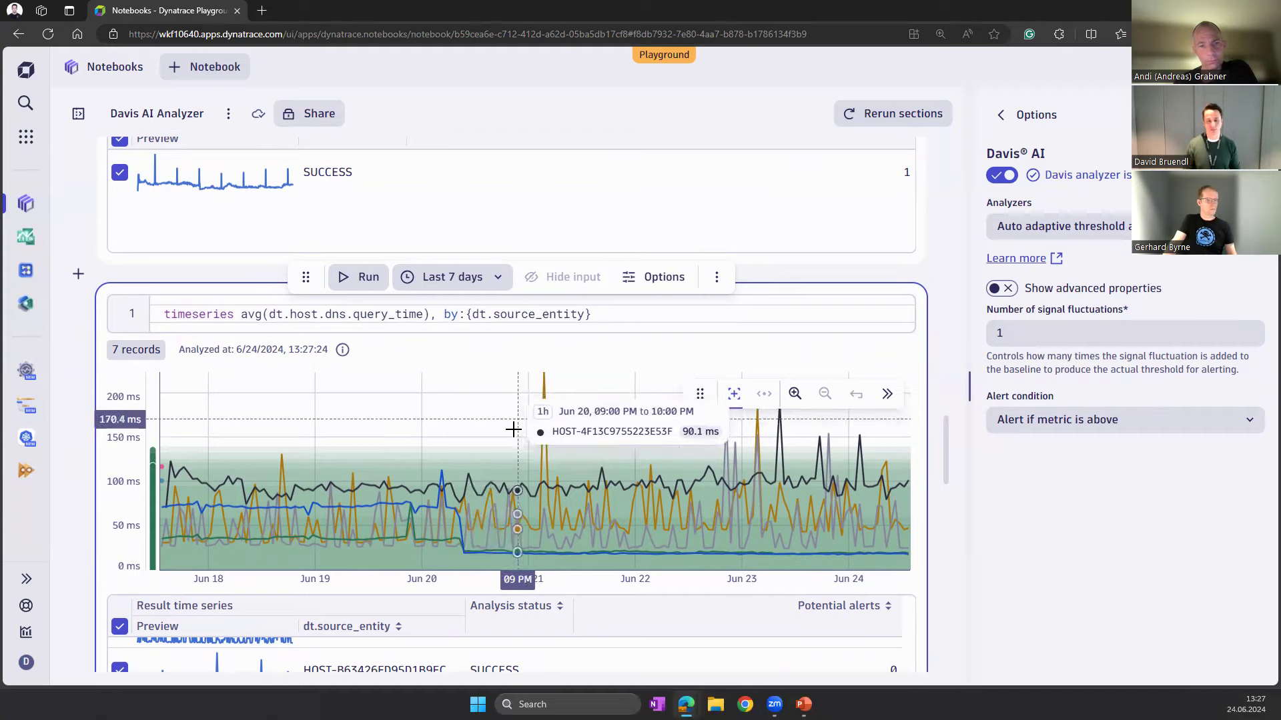
scroll(513, 429, down, 6)
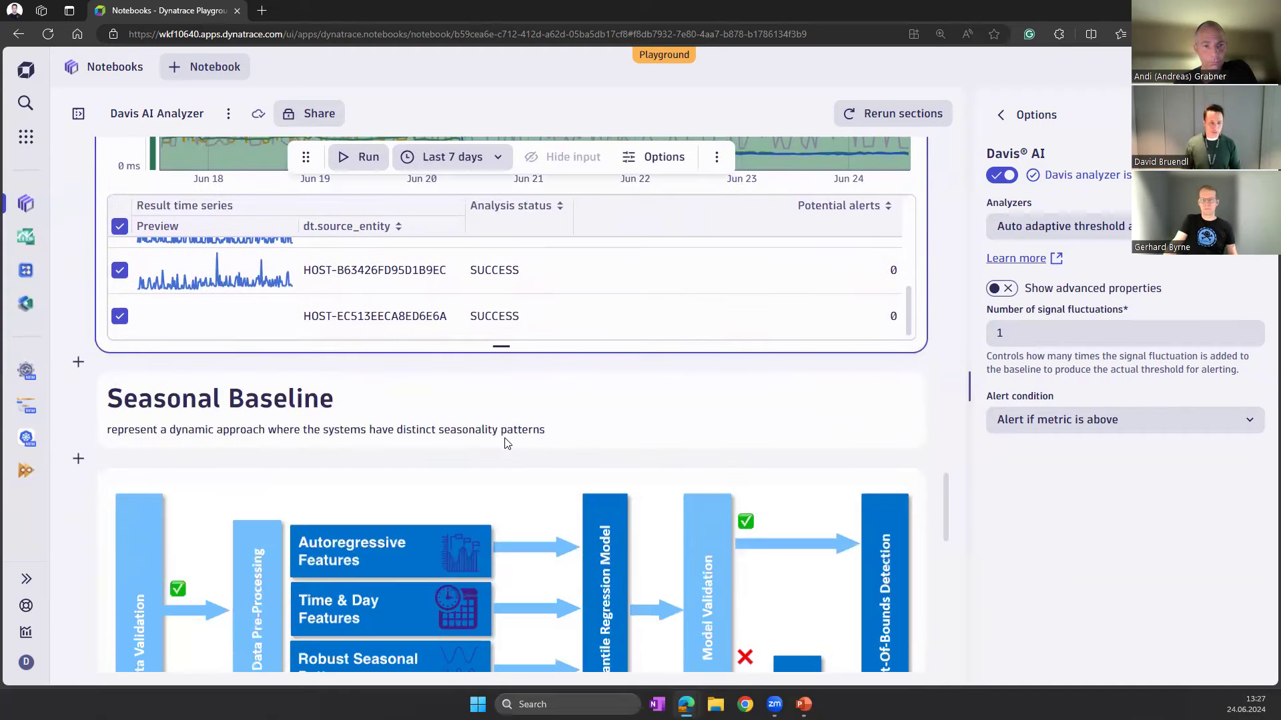
Step: Examine the Seasonal Baseline diagram, from data validation through to adaptive out-of-bounds detection
scroll(507, 442, down, 2)
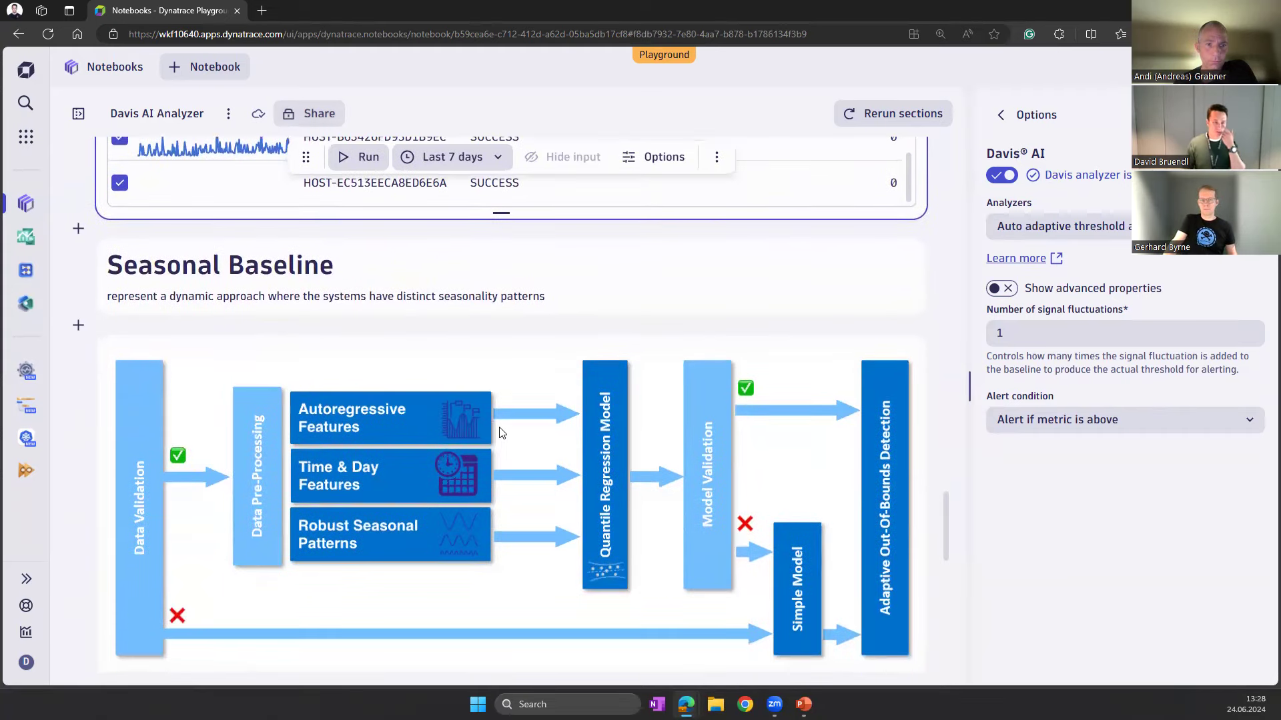
scroll(497, 427, down, 1)
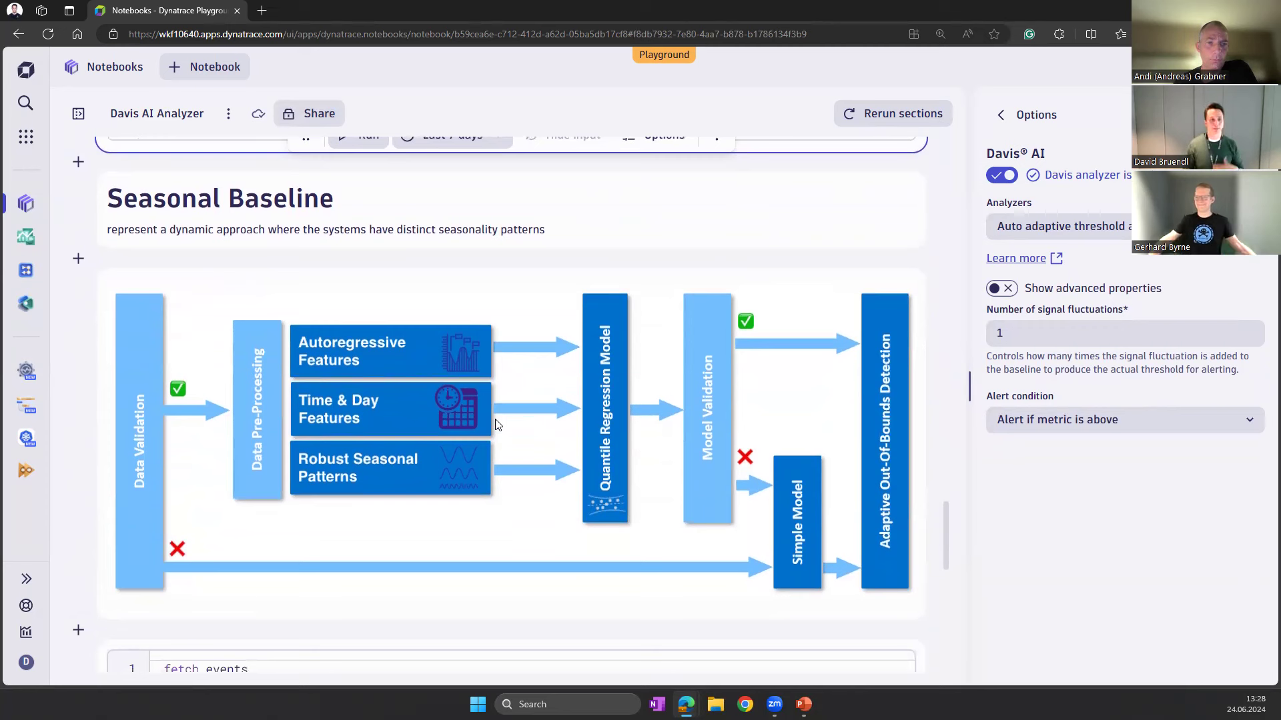
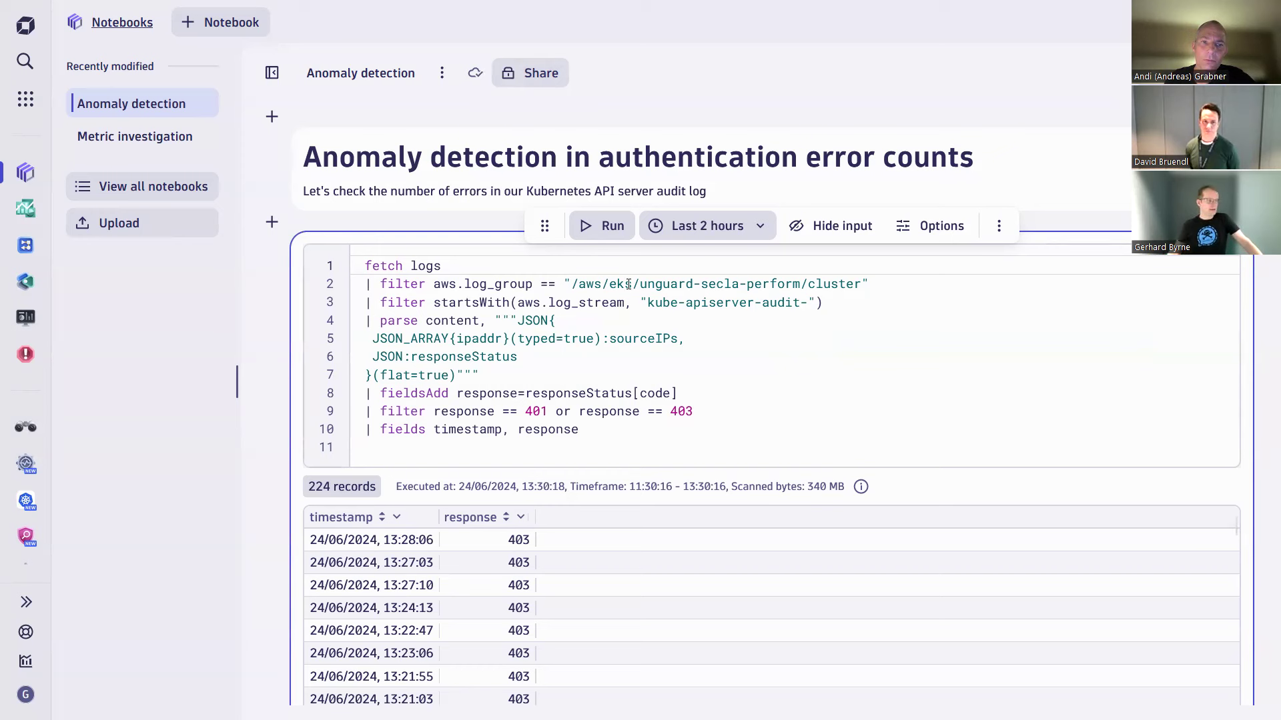
Step: Examine the Kubernetes audit log query, highlighting the eks log group and the 401 or 403 response filter, and its result records
double_click(621, 285)
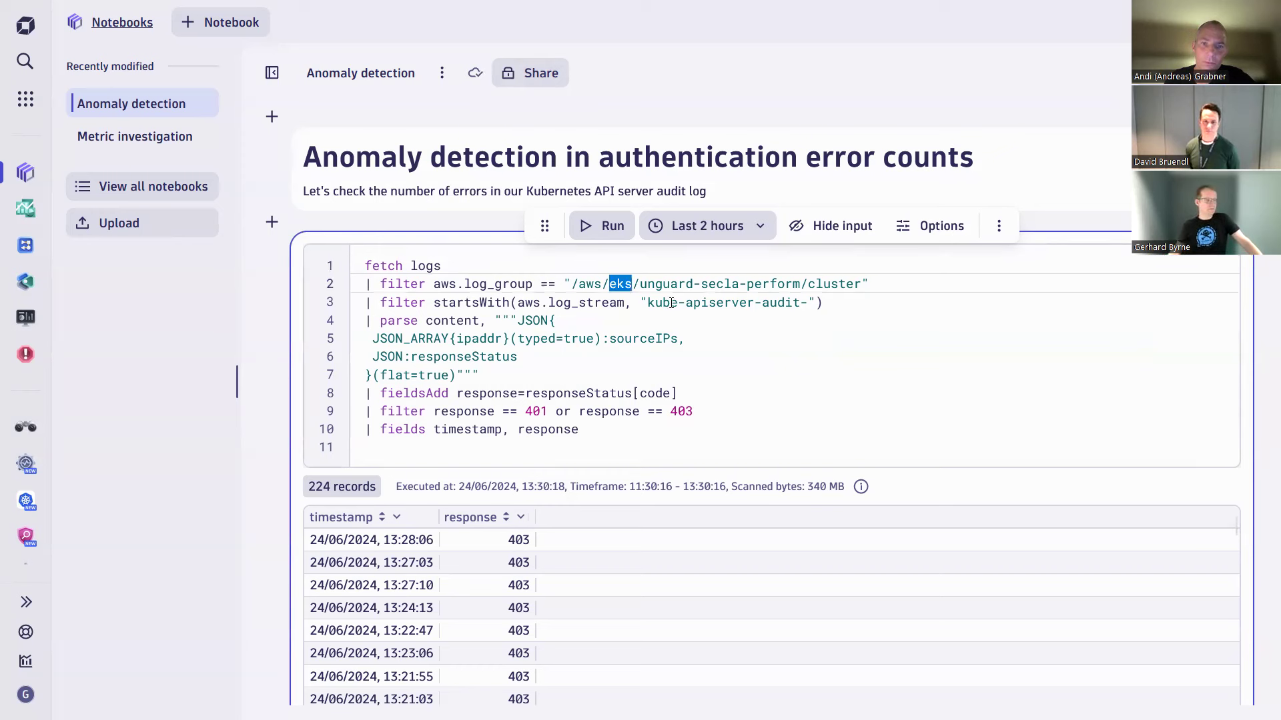
click(669, 303)
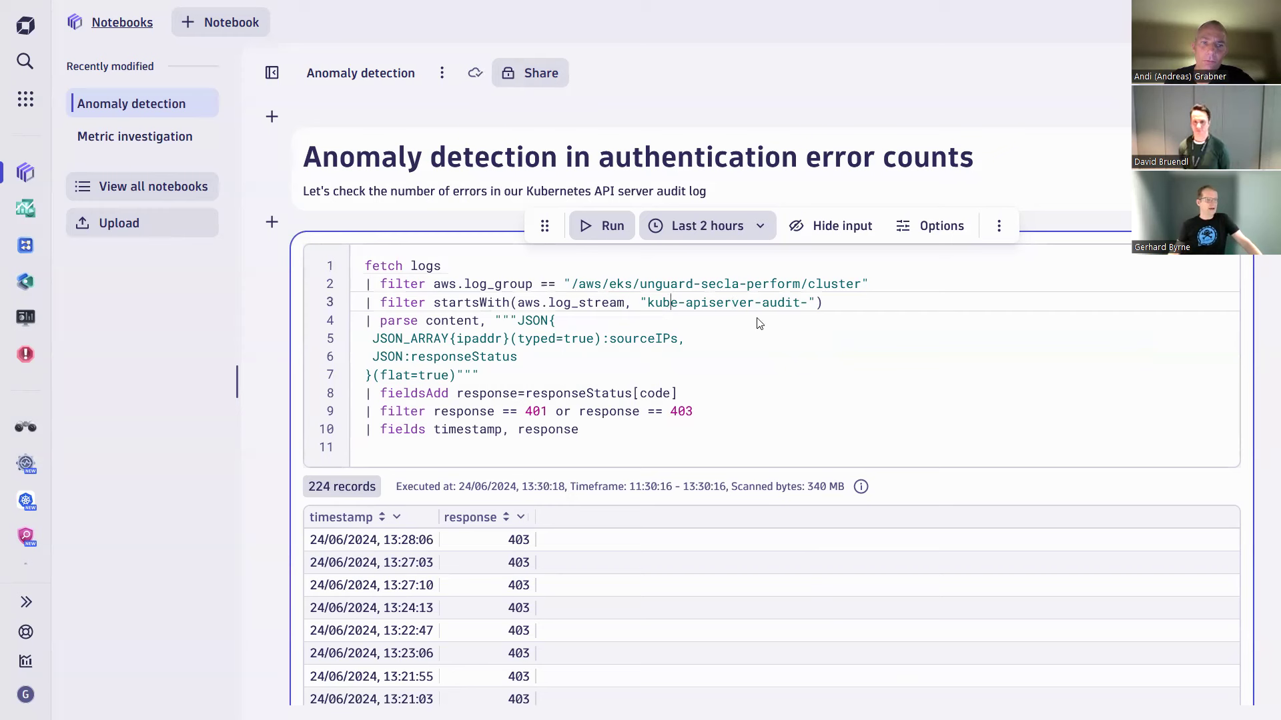
click(885, 293)
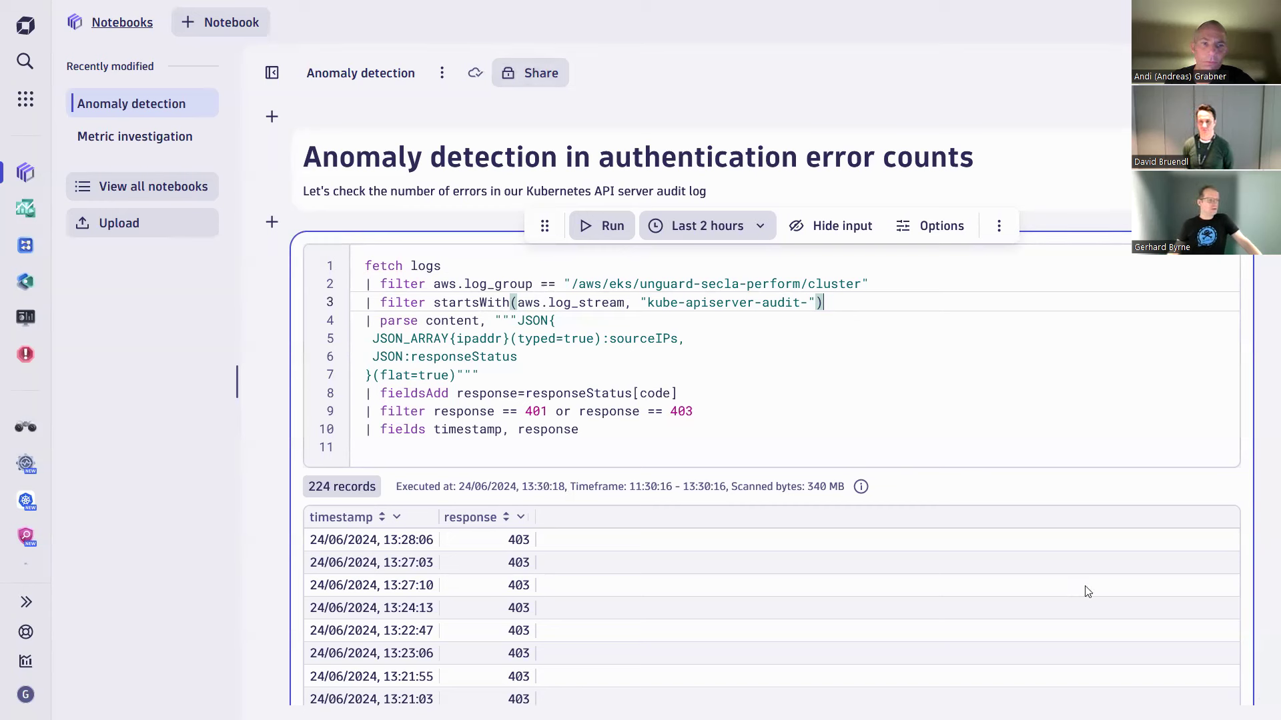
click(386, 410)
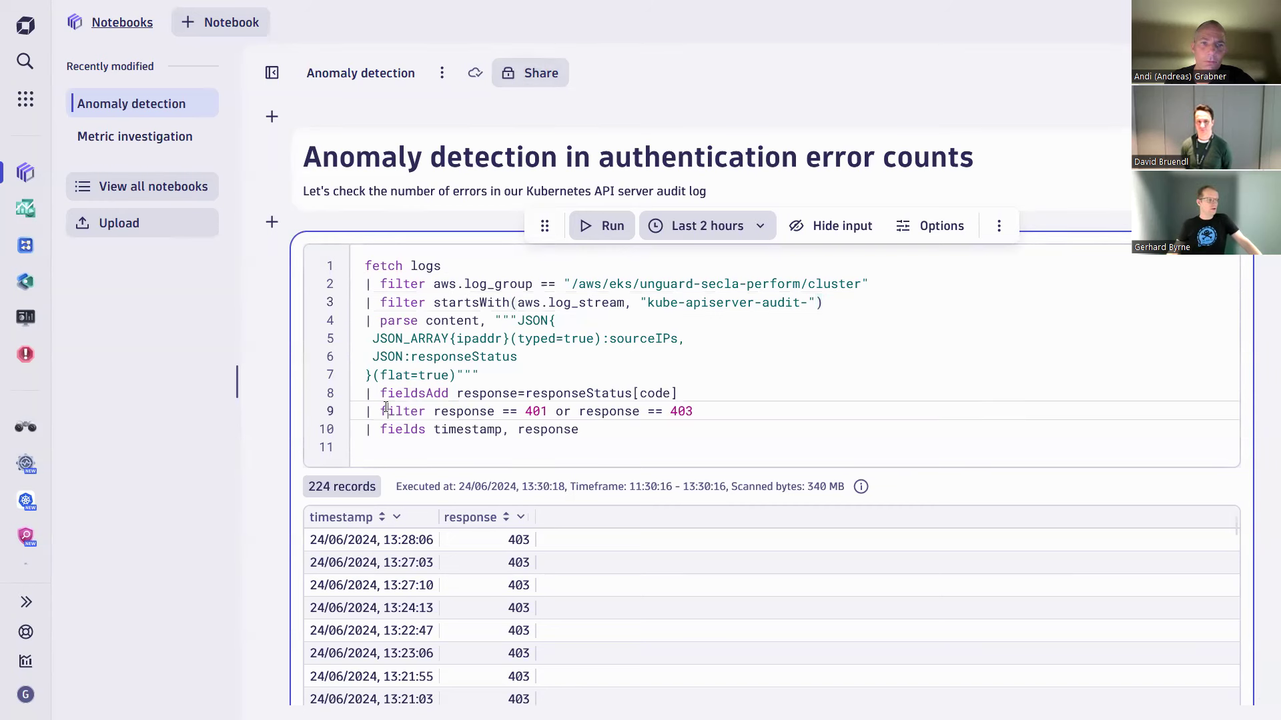
shift+click(725, 413)
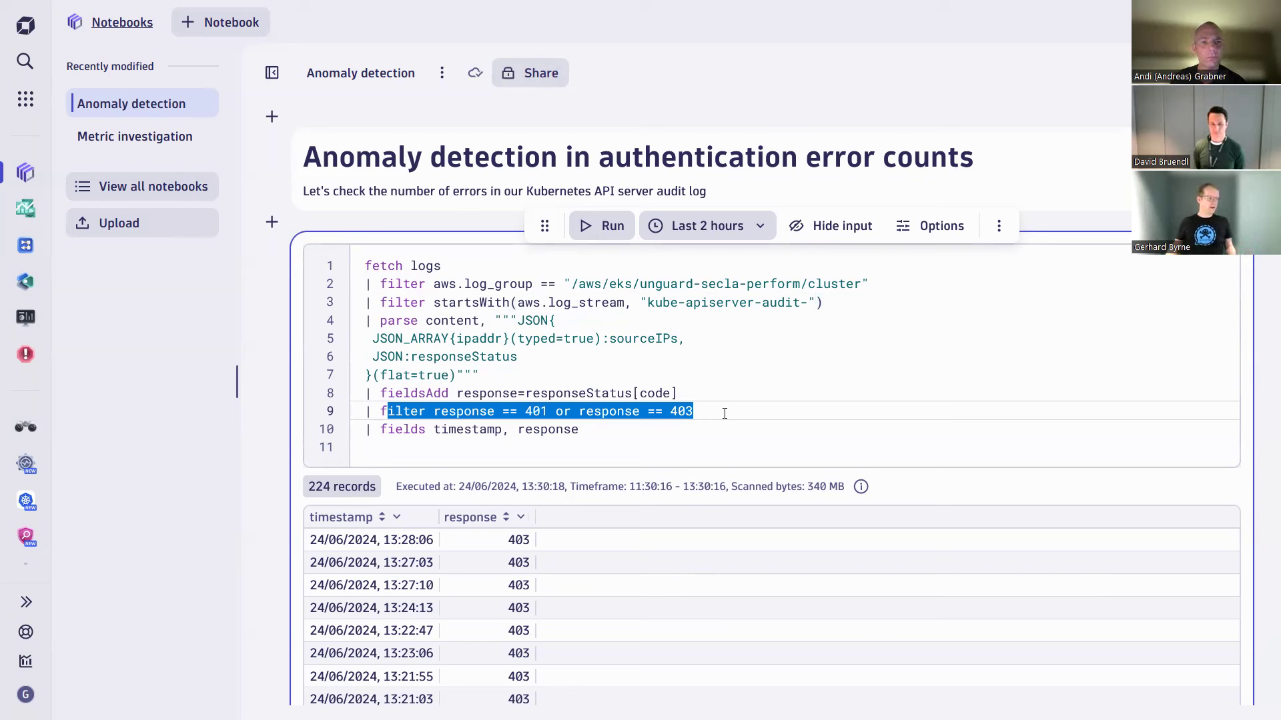
scroll(501, 567, down, 2)
scroll(486, 560, up, 2)
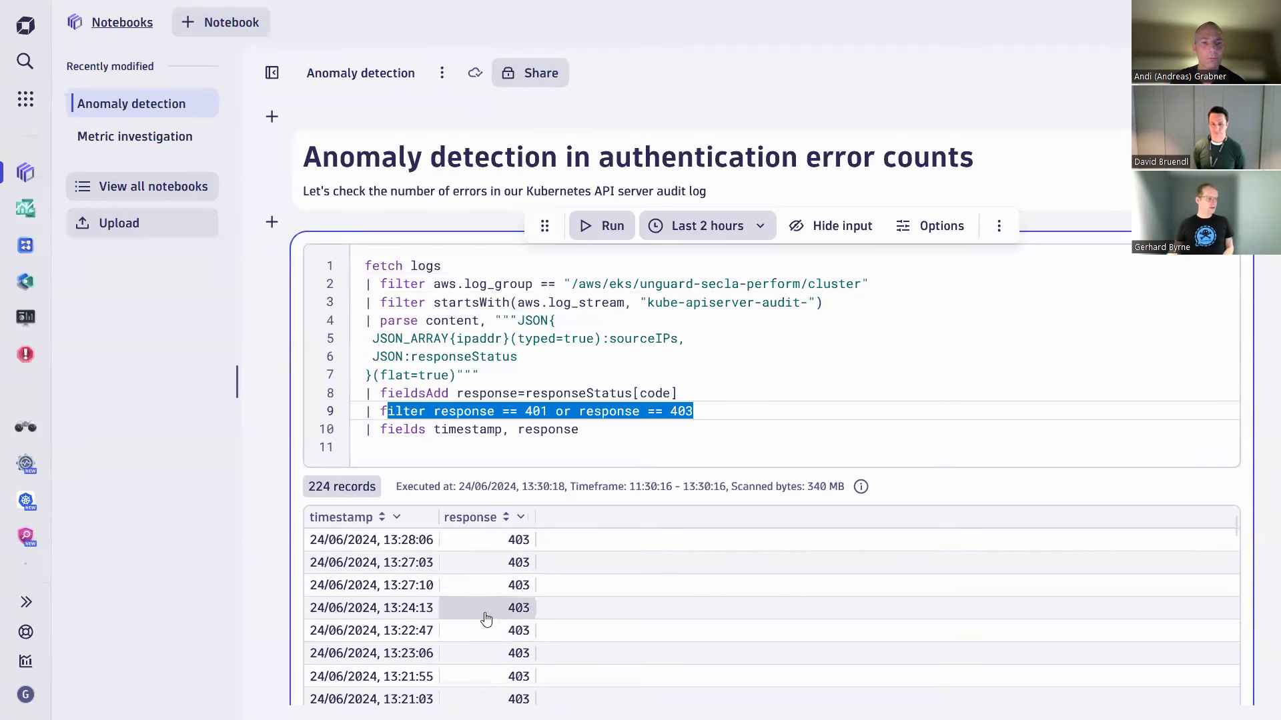
scroll(276, 572, down, 2)
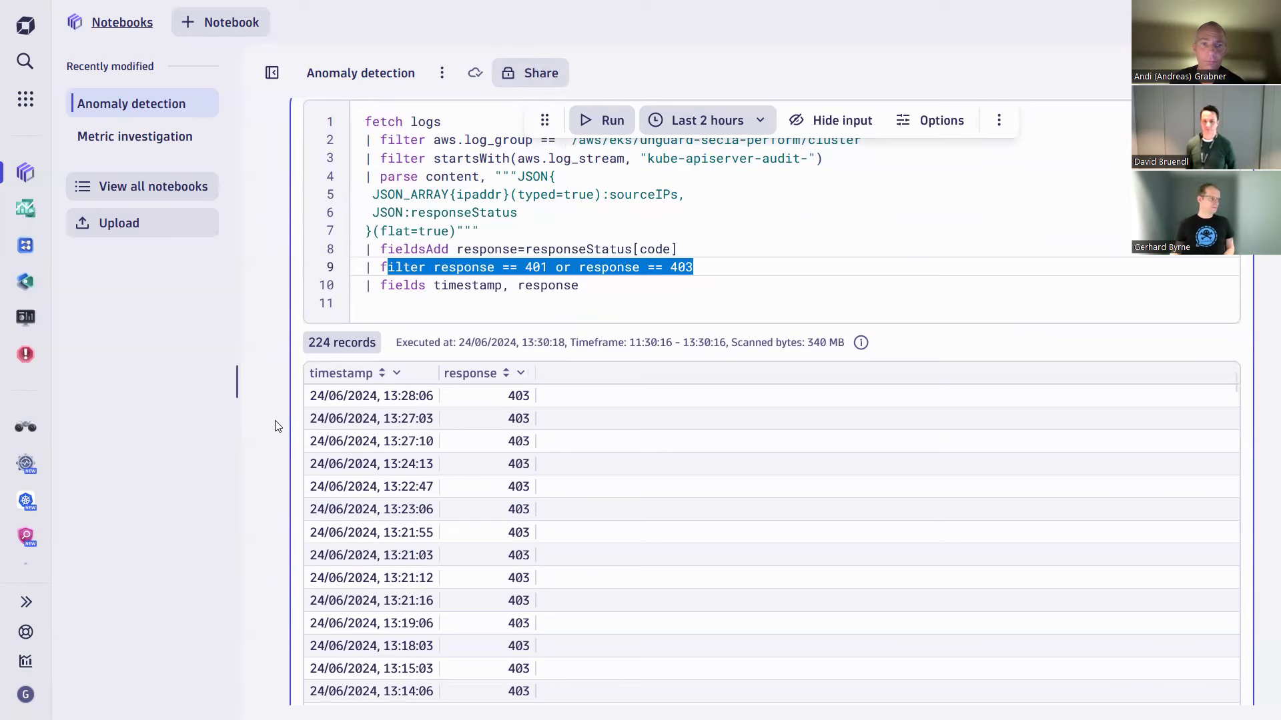
Step: Open the error count time series query with Davis Anomaly Detection to create a new anomaly detector
scroll(267, 432, down, 5)
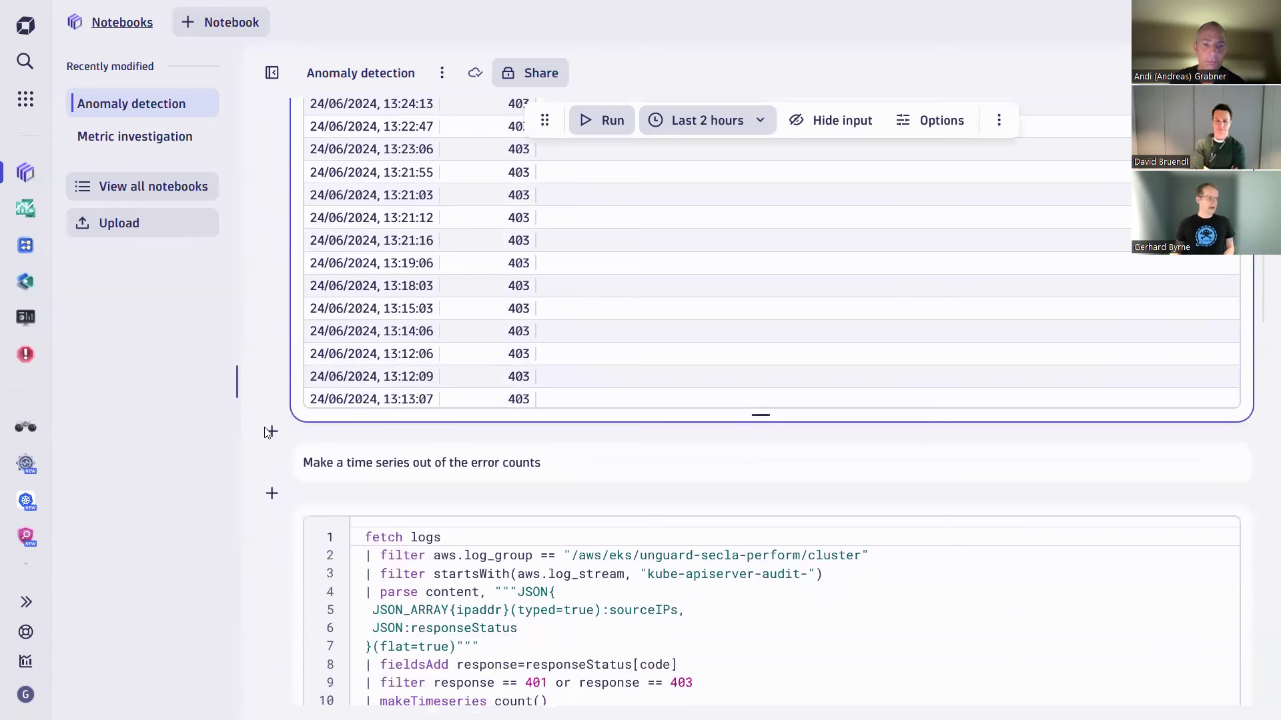
scroll(1022, 555, down, 5)
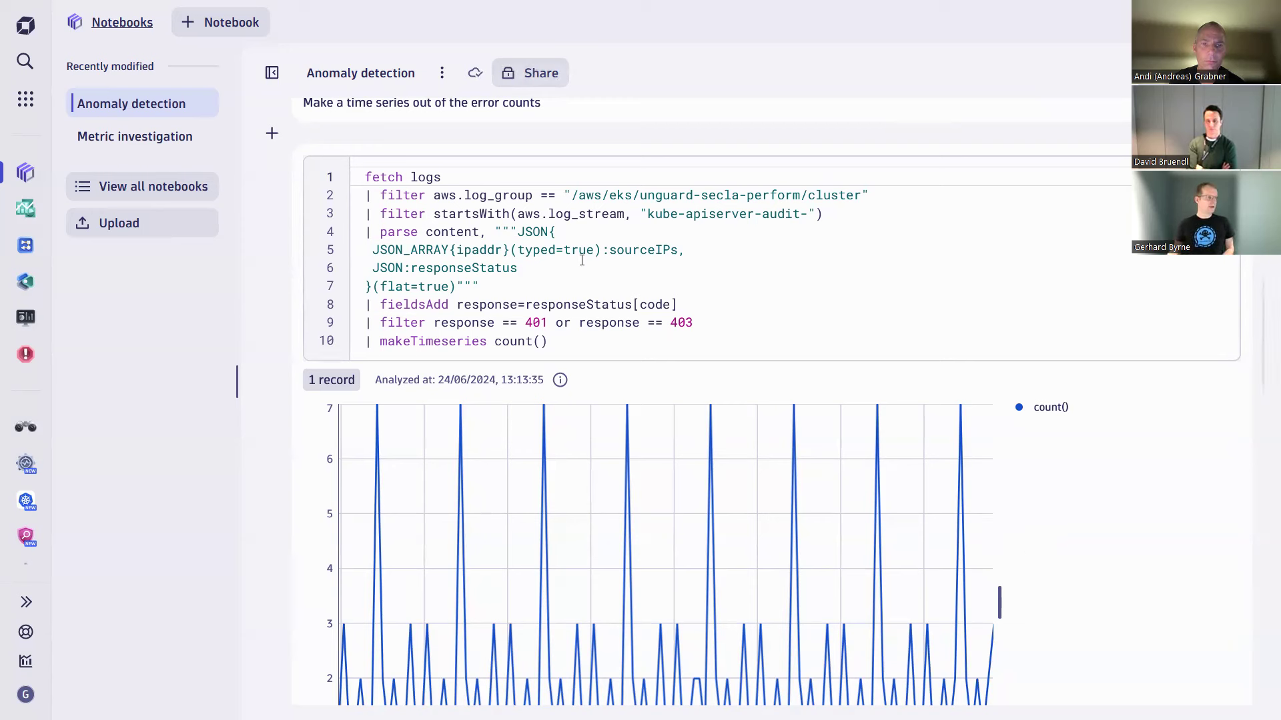
click(591, 283)
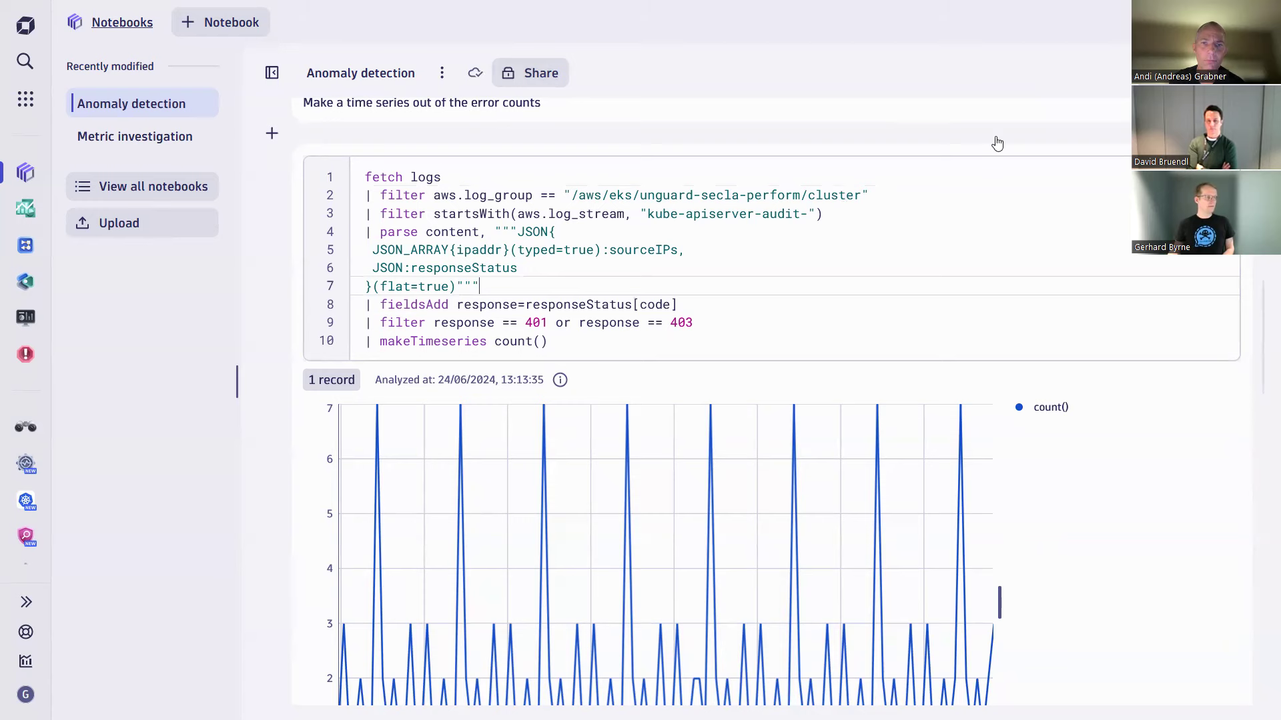
mouse_move(996, 143)
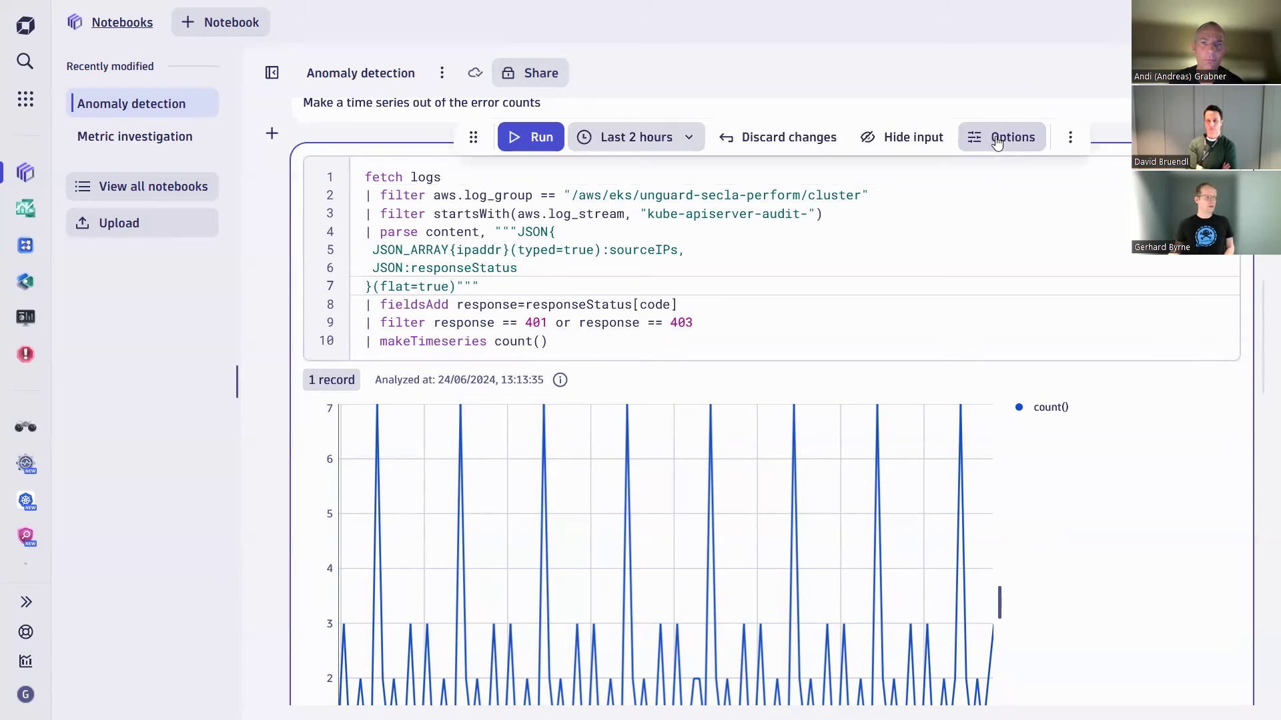
click(1070, 137)
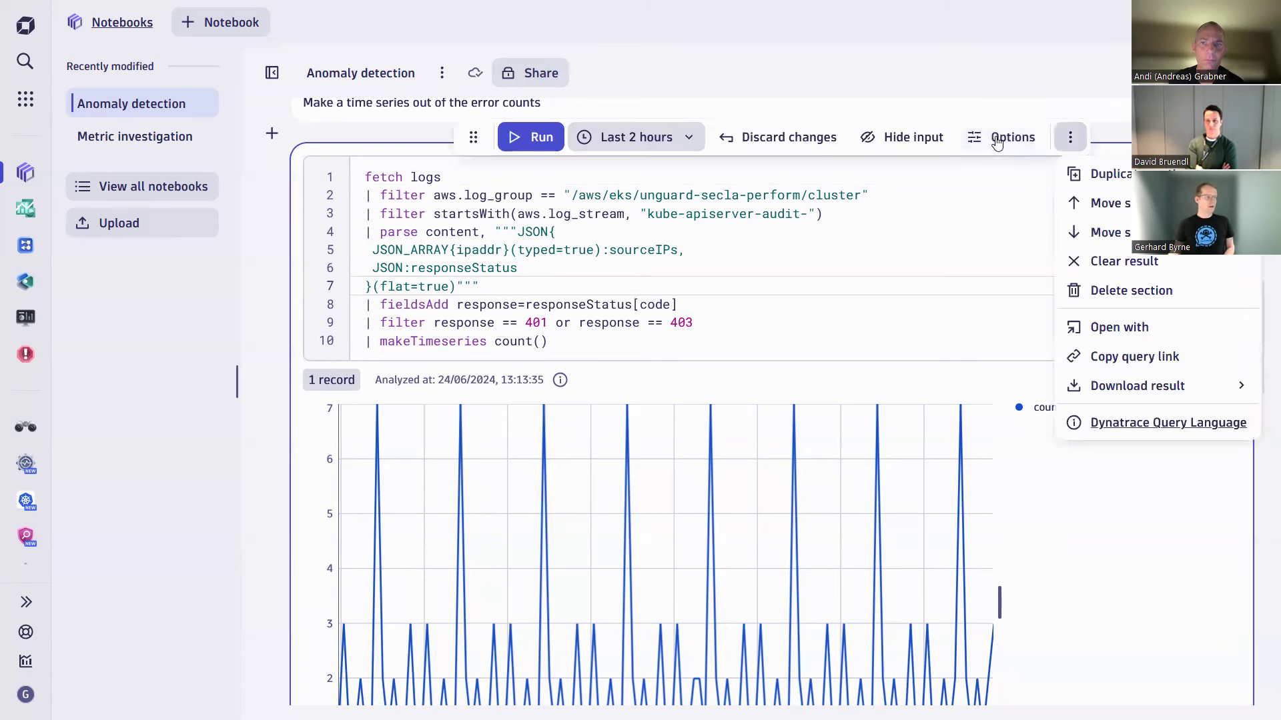
click(1101, 322)
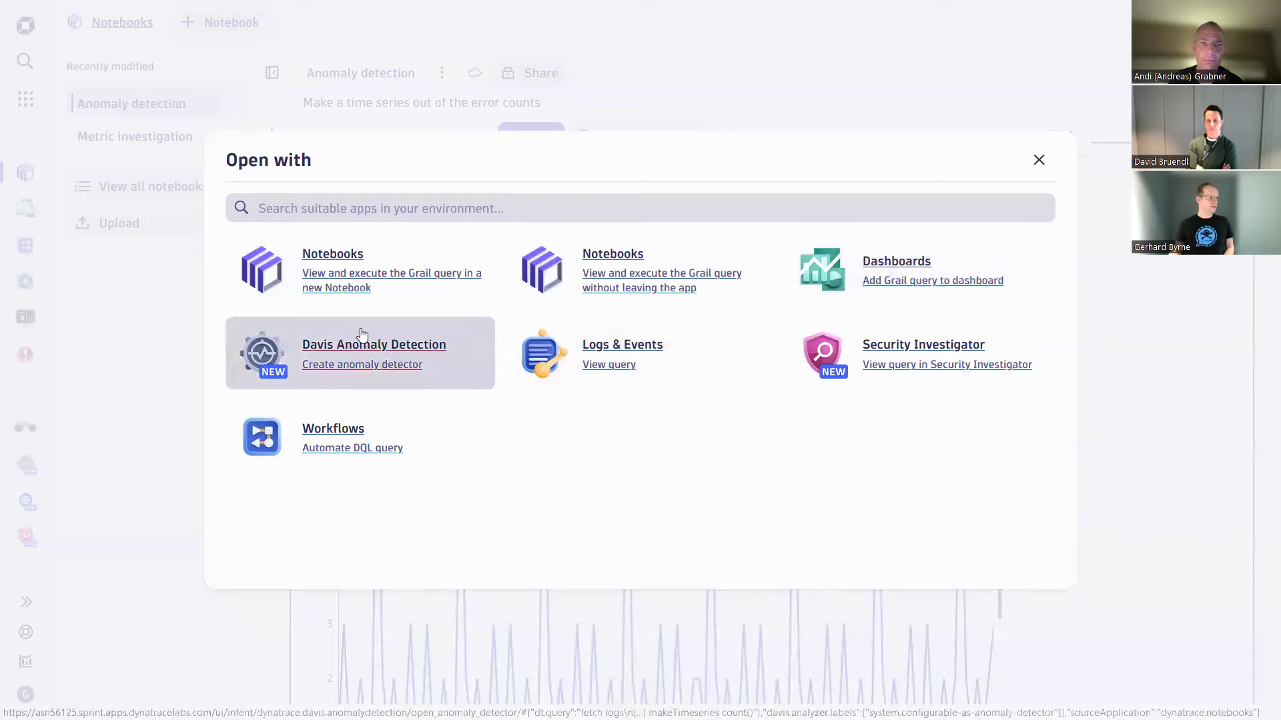
click(362, 336)
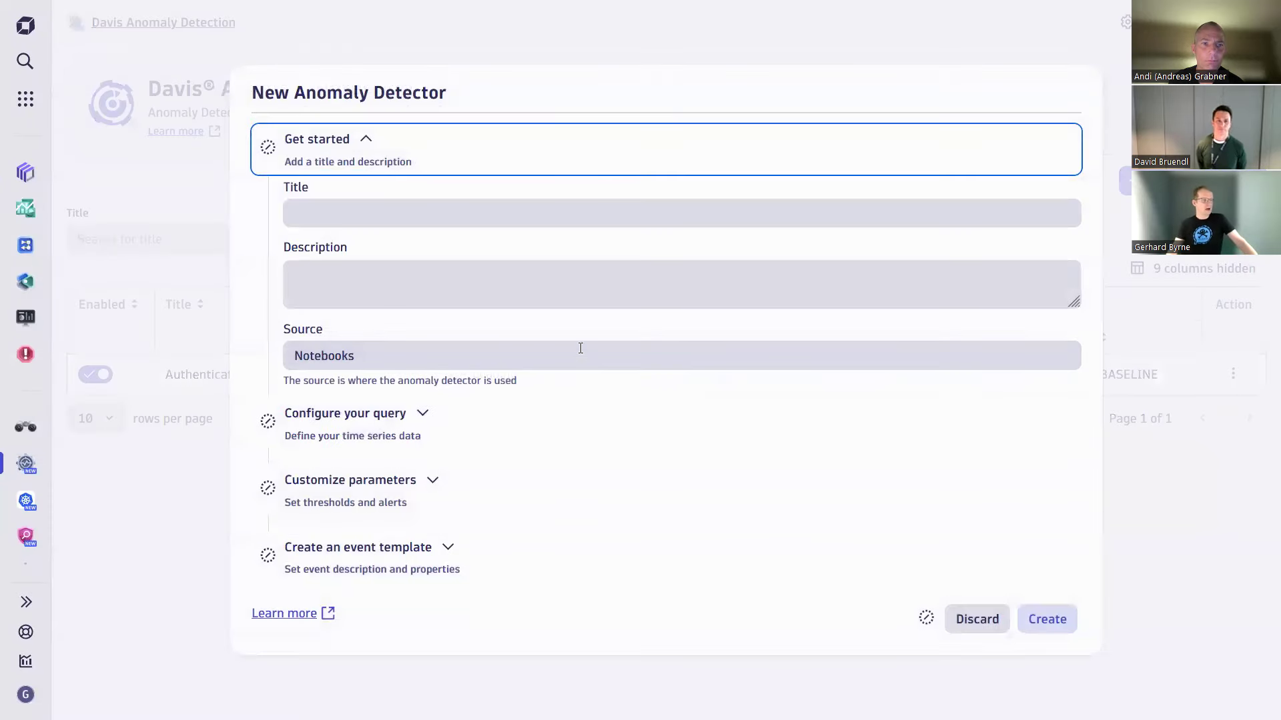
Step: Title the new anomaly detector "Authentication error anomaly" and set its source to "Davis Anomaly Detection"
click(597, 215)
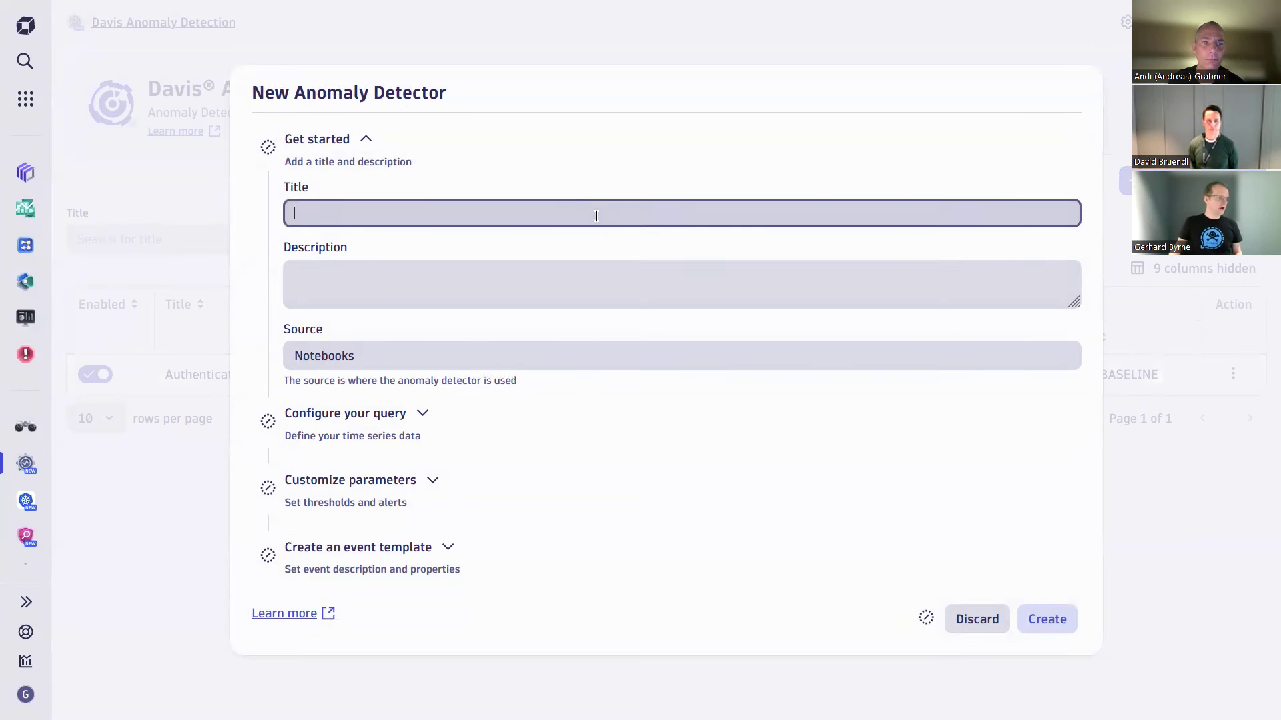
text(Auth)
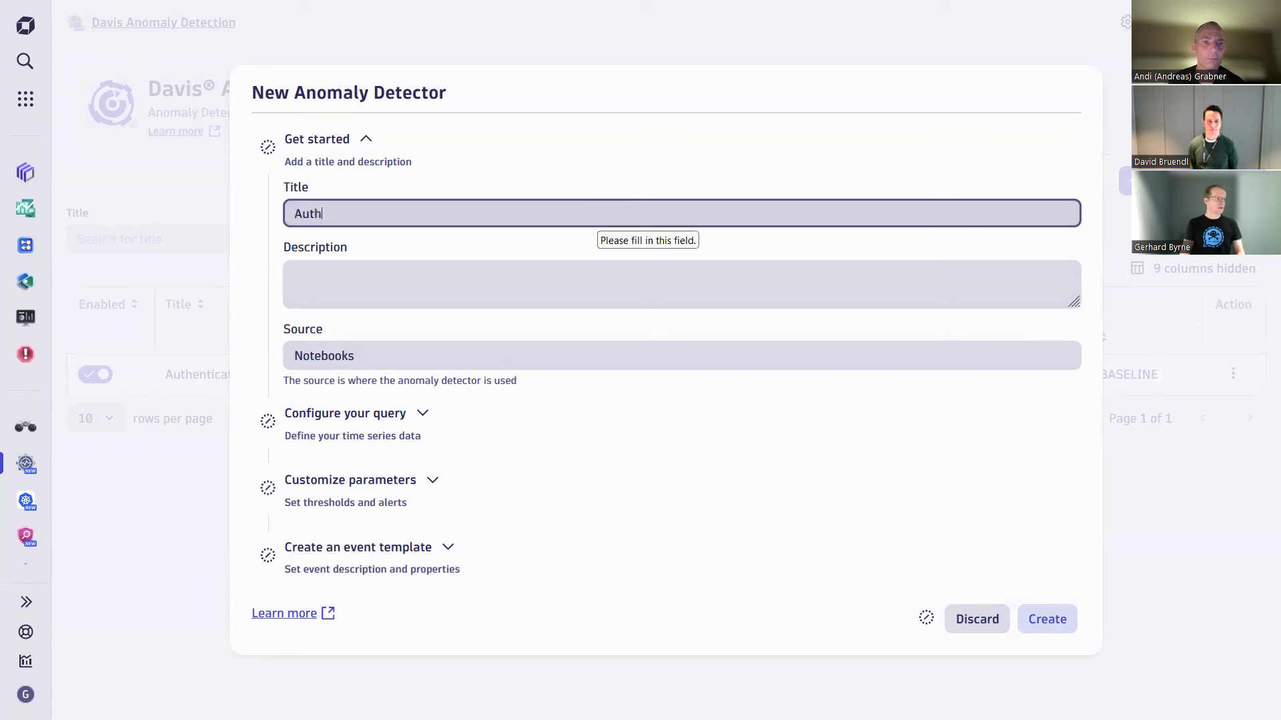
text(enticatio)
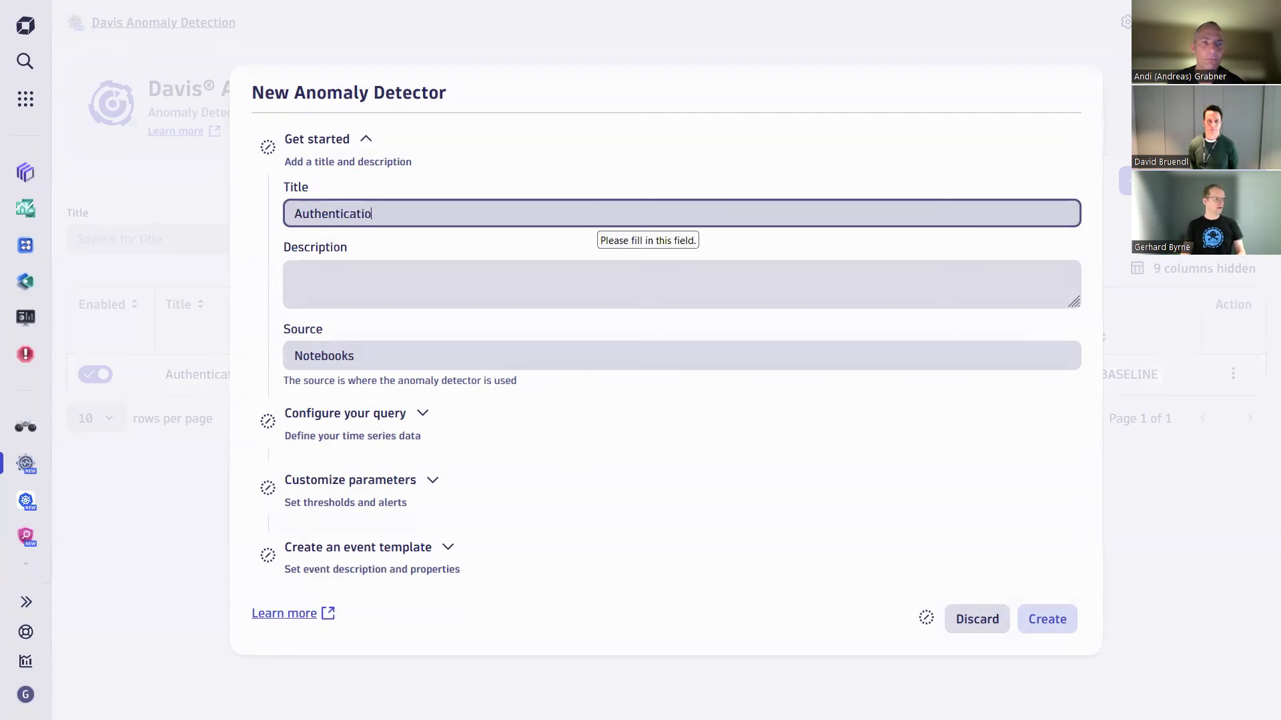
text(n err)
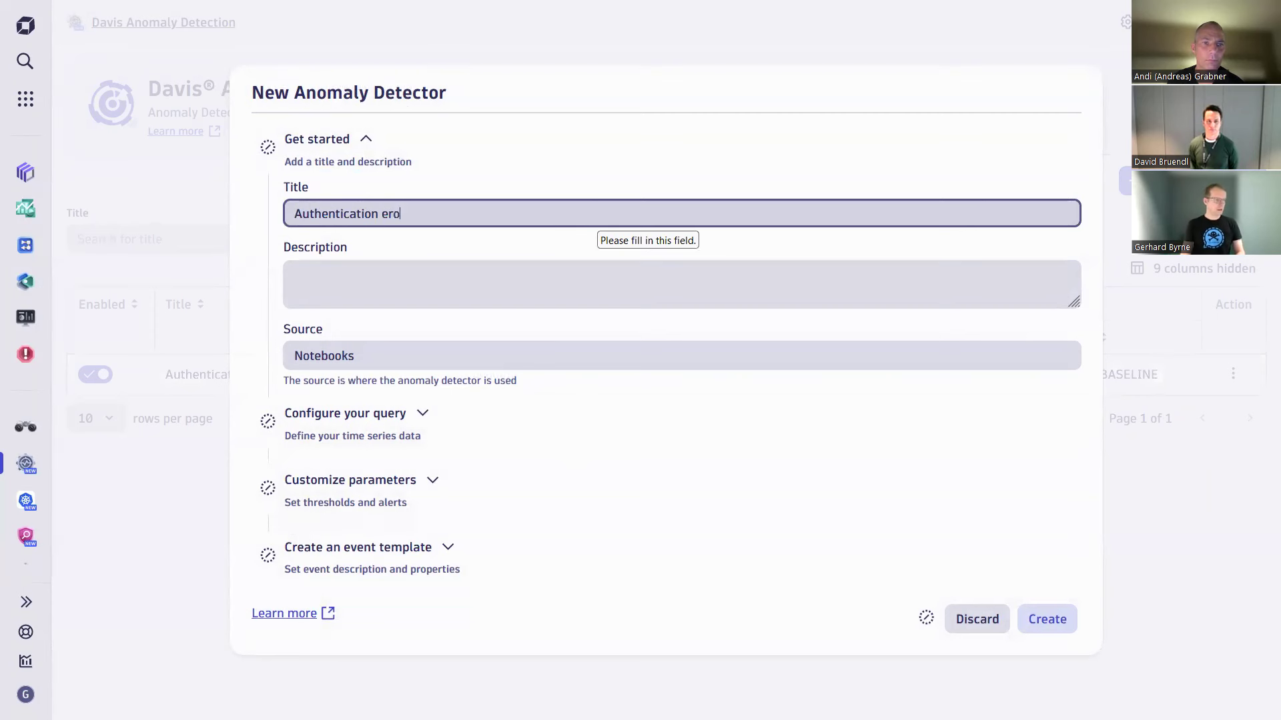
text(or anomaly)
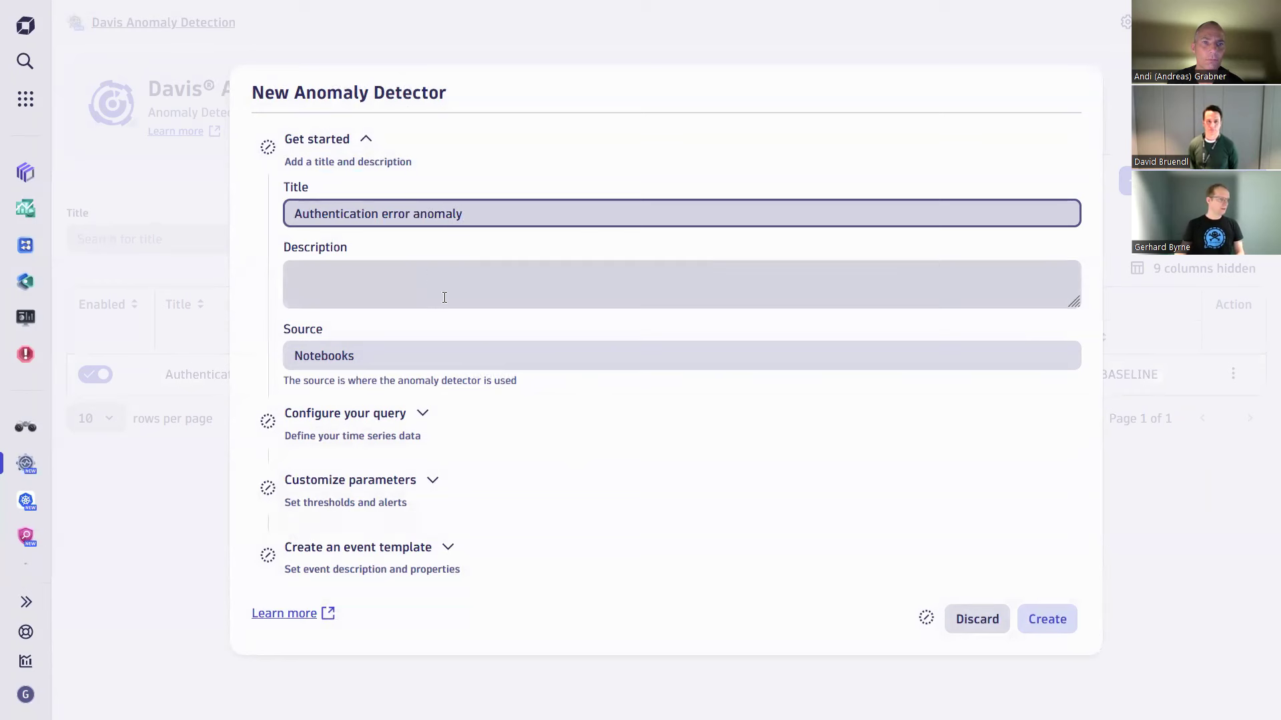
click(489, 289)
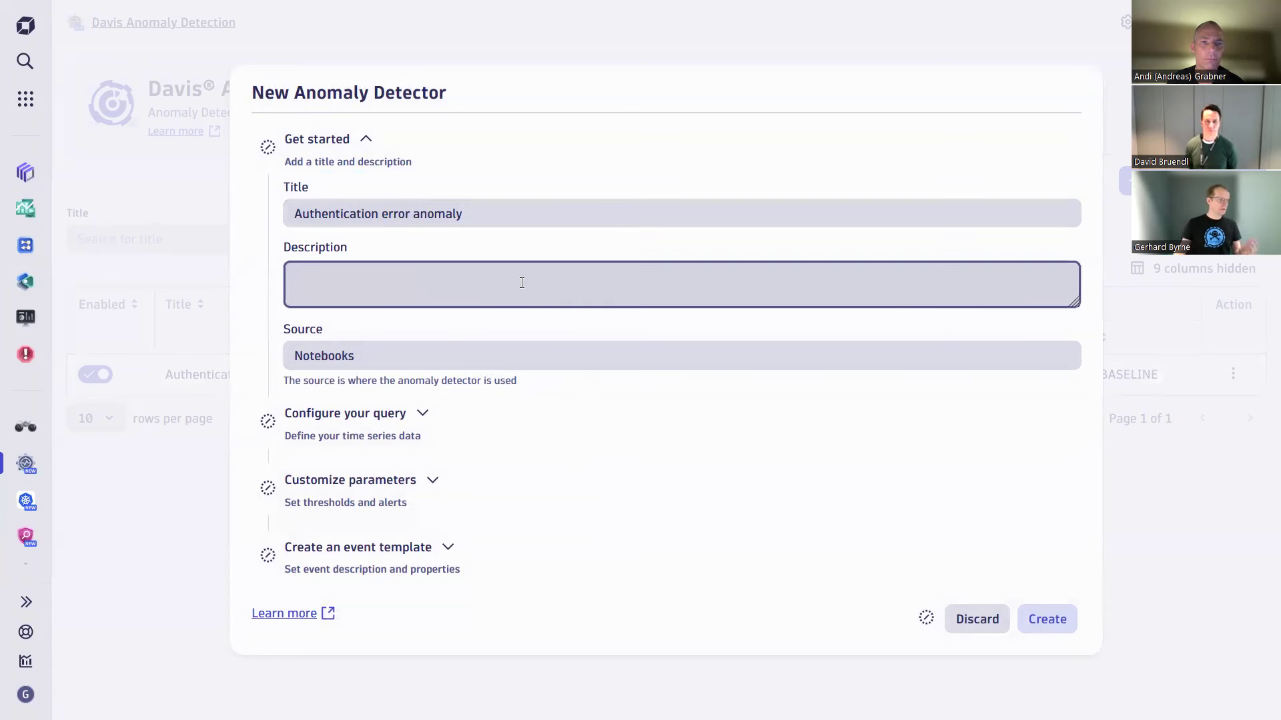
click(431, 357)
text(D)
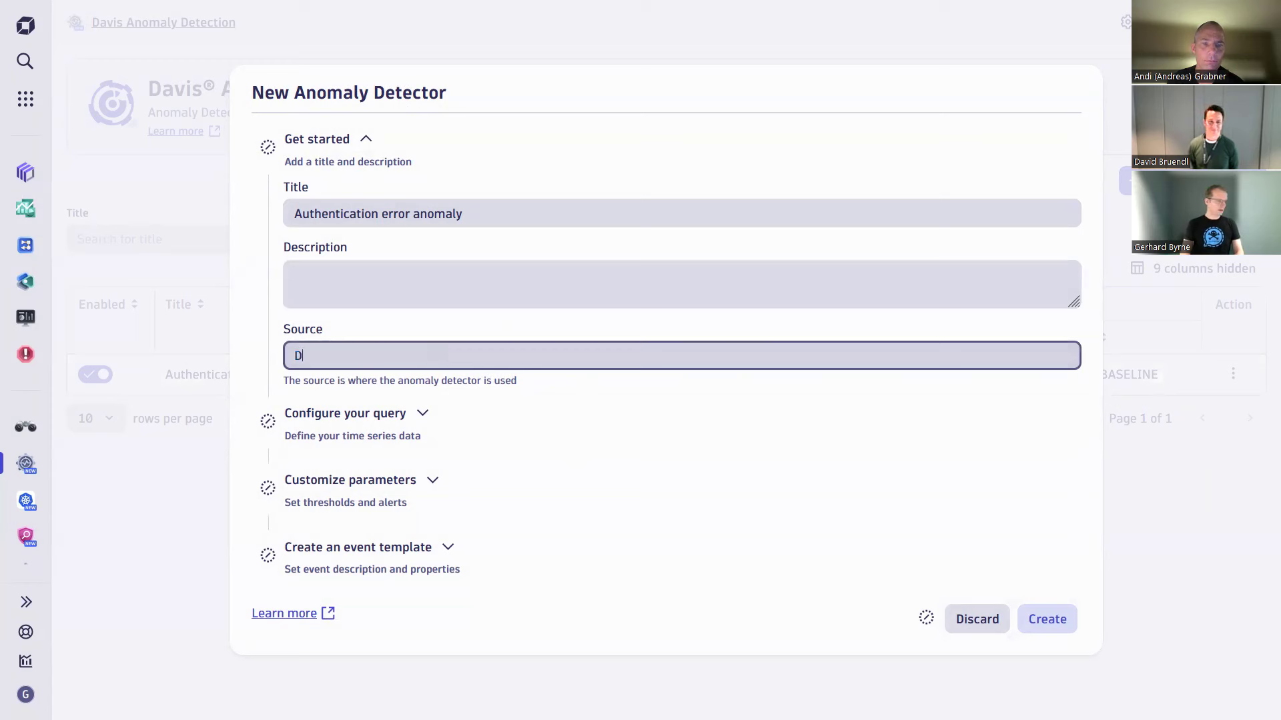
text(avis Anomaly Detection)
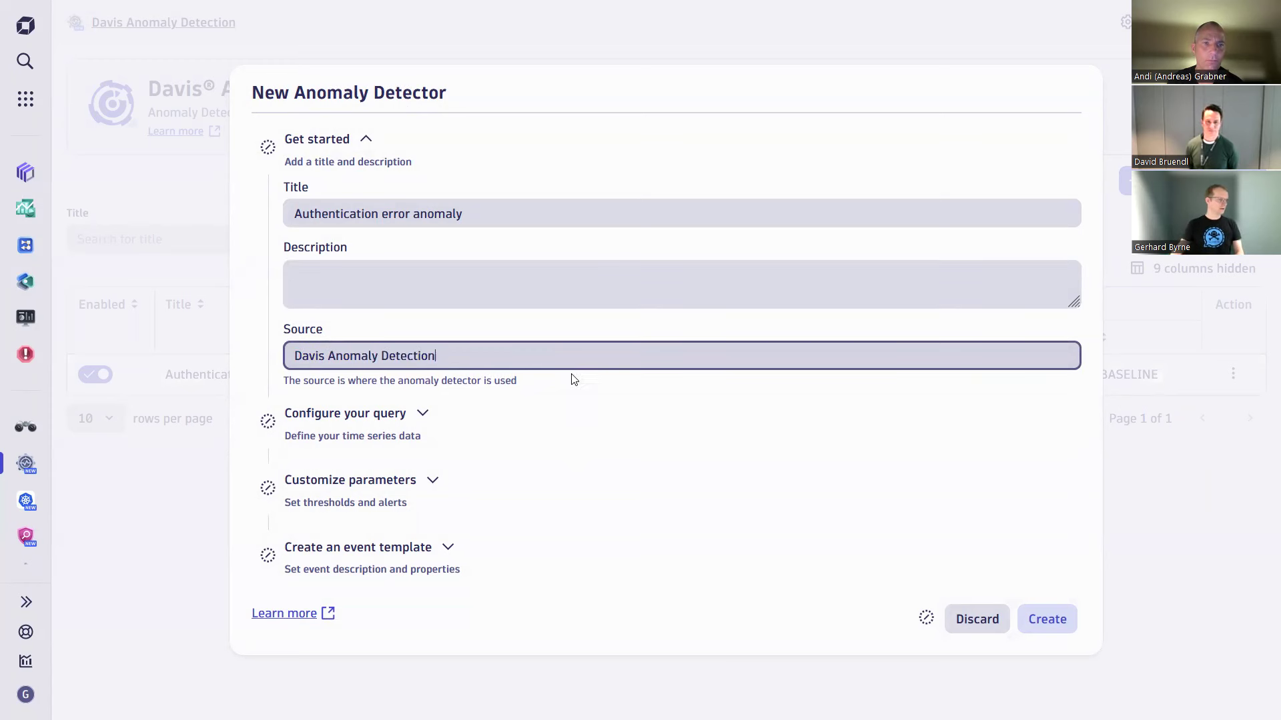
Step: Review the detector's query and its available analyzers, keeping Seasonal baseline anomaly detection selected
click(423, 412)
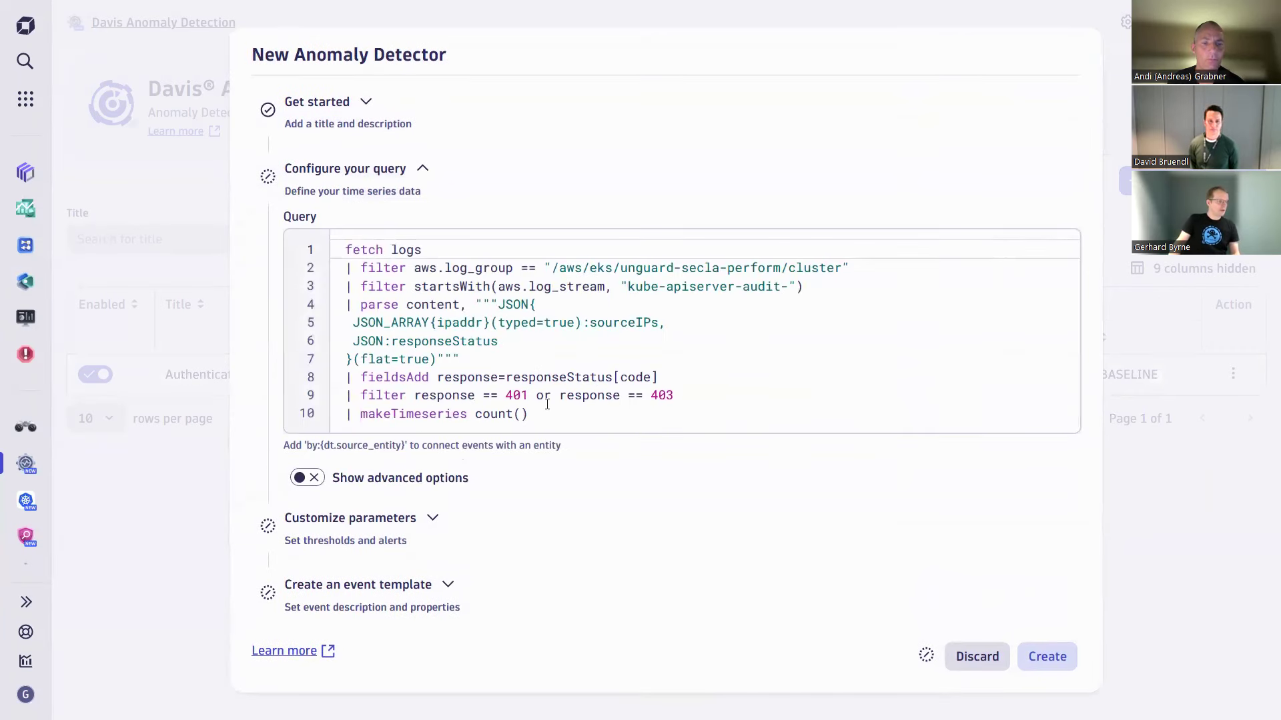
drag(531, 415, 346, 255)
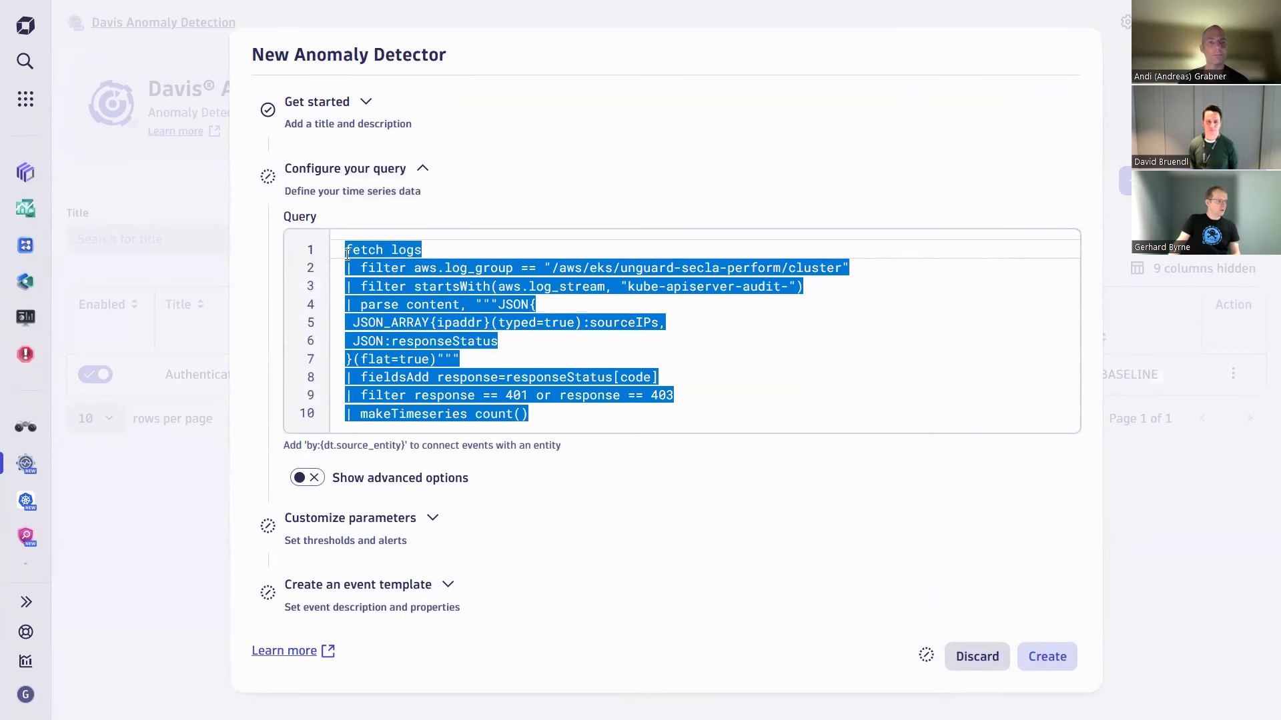
click(432, 305)
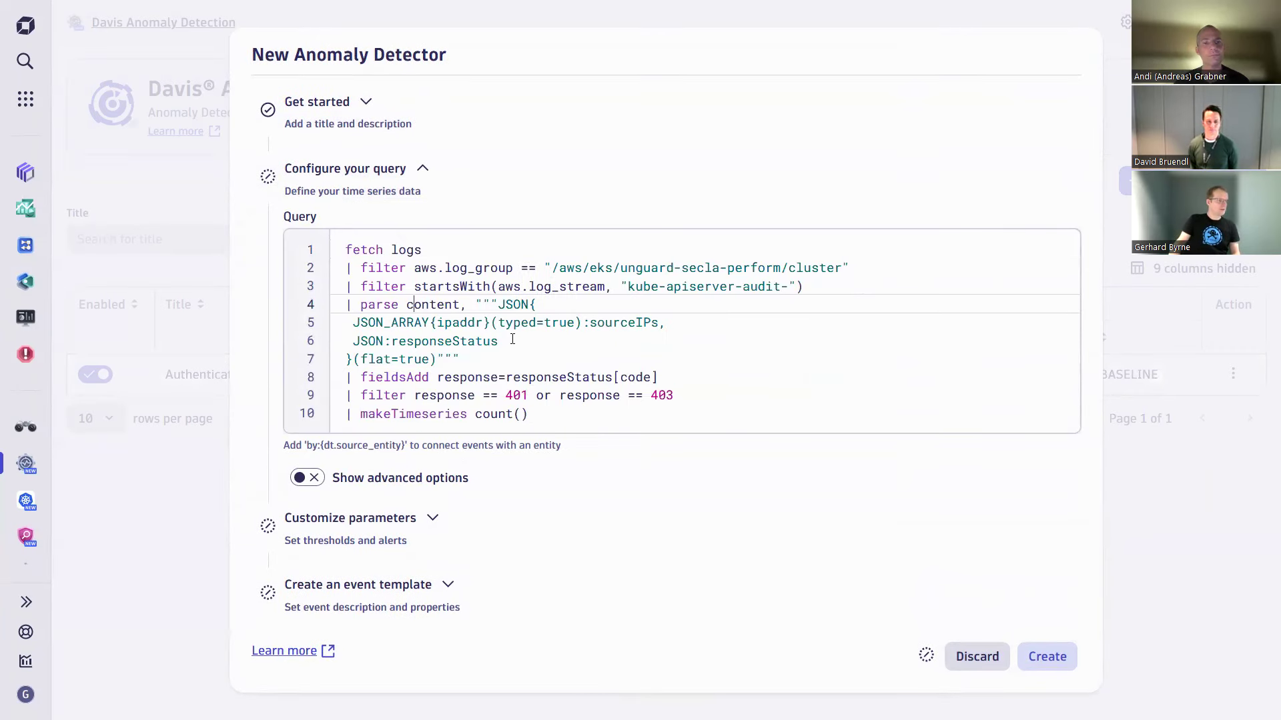
click(432, 518)
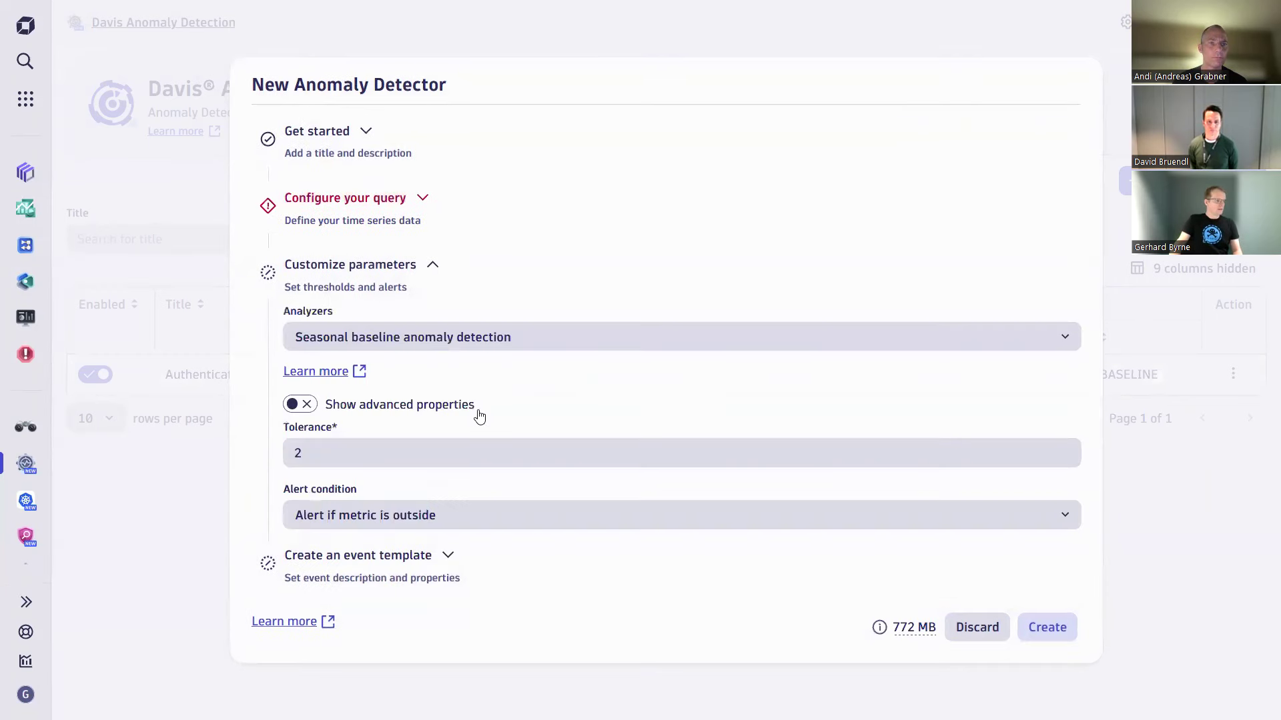
click(1067, 339)
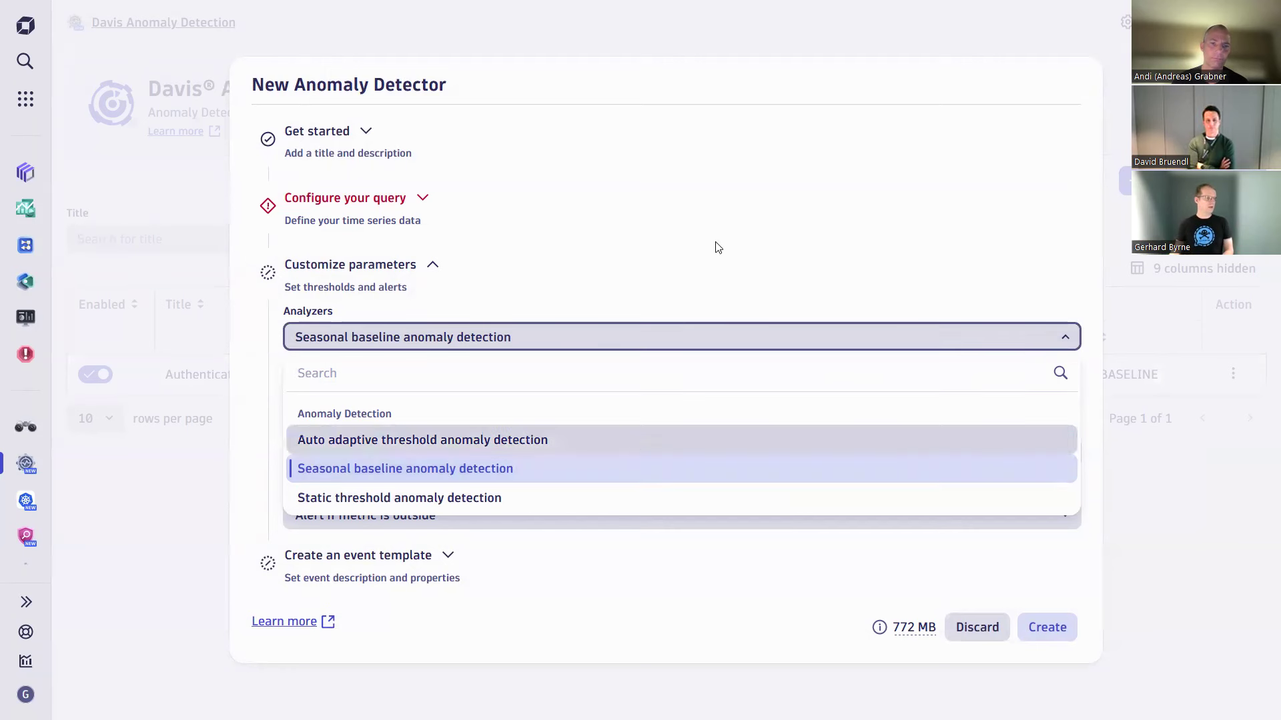
click(709, 597)
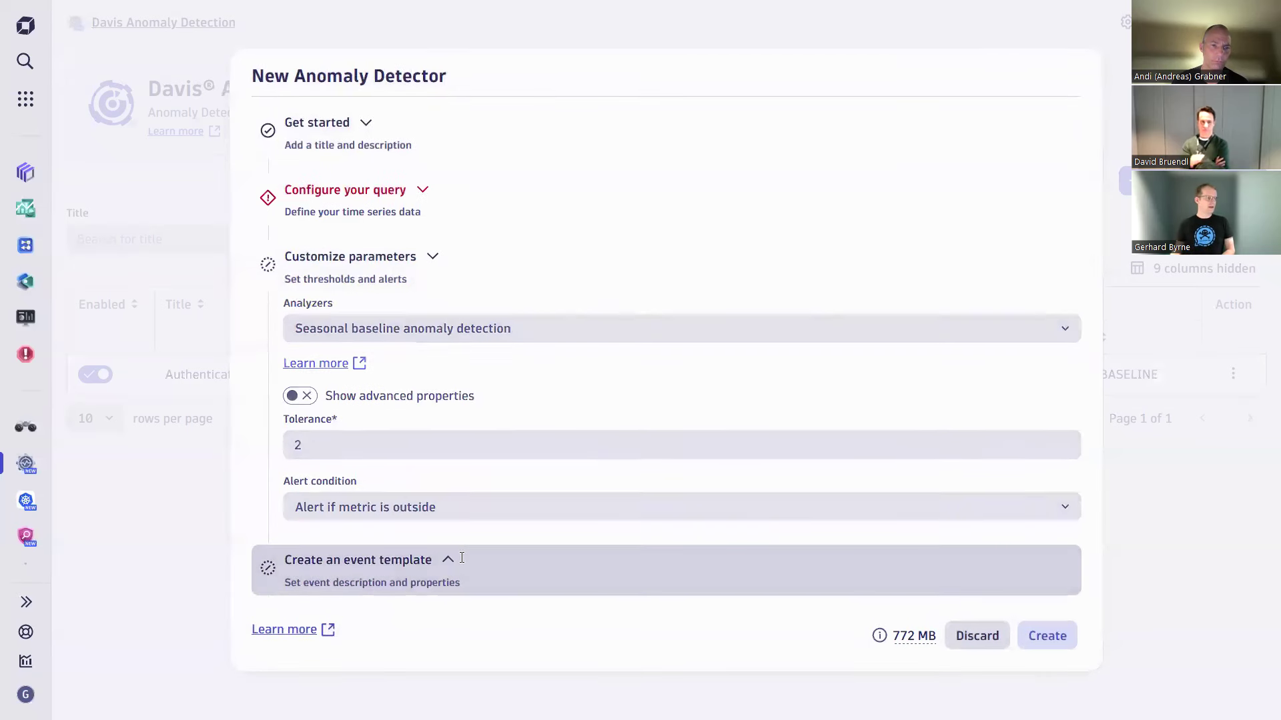
Step: Fill in the event template with name "authenctication_error_count_altert" and description "Authentication count exceeds normal pattern"
click(461, 562)
click(627, 375)
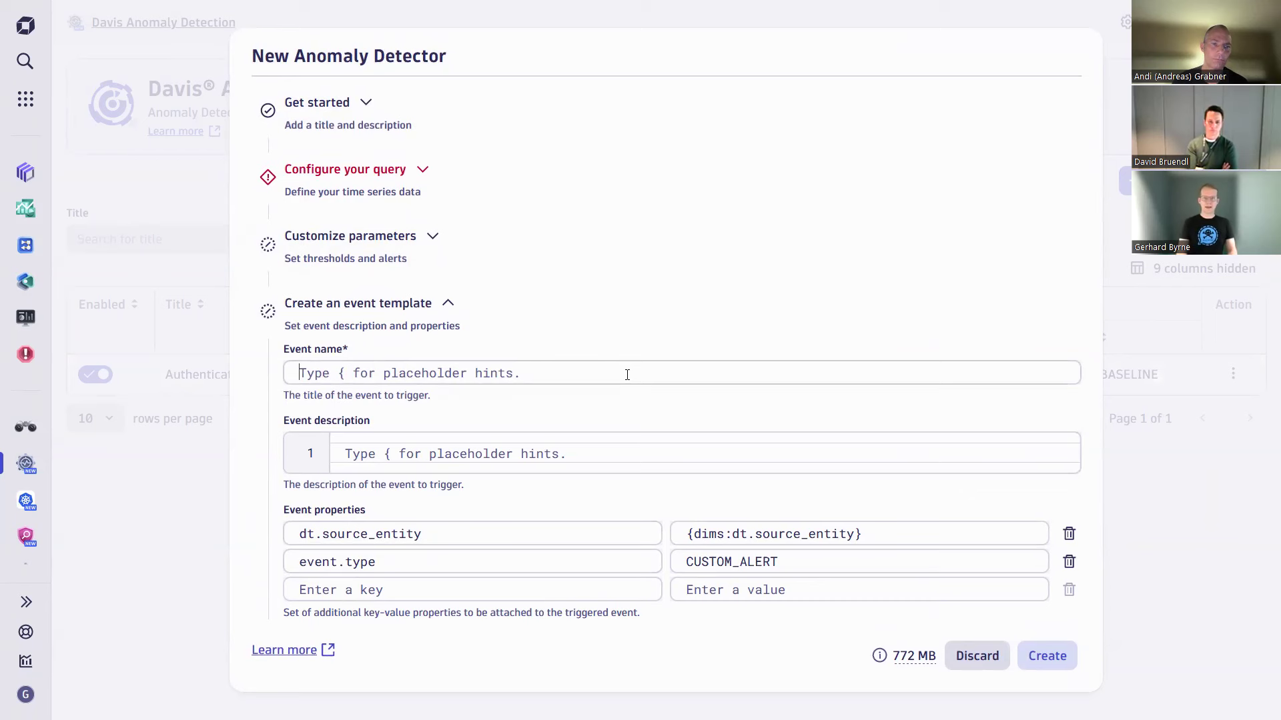
text(authenctication_error_count_altert)
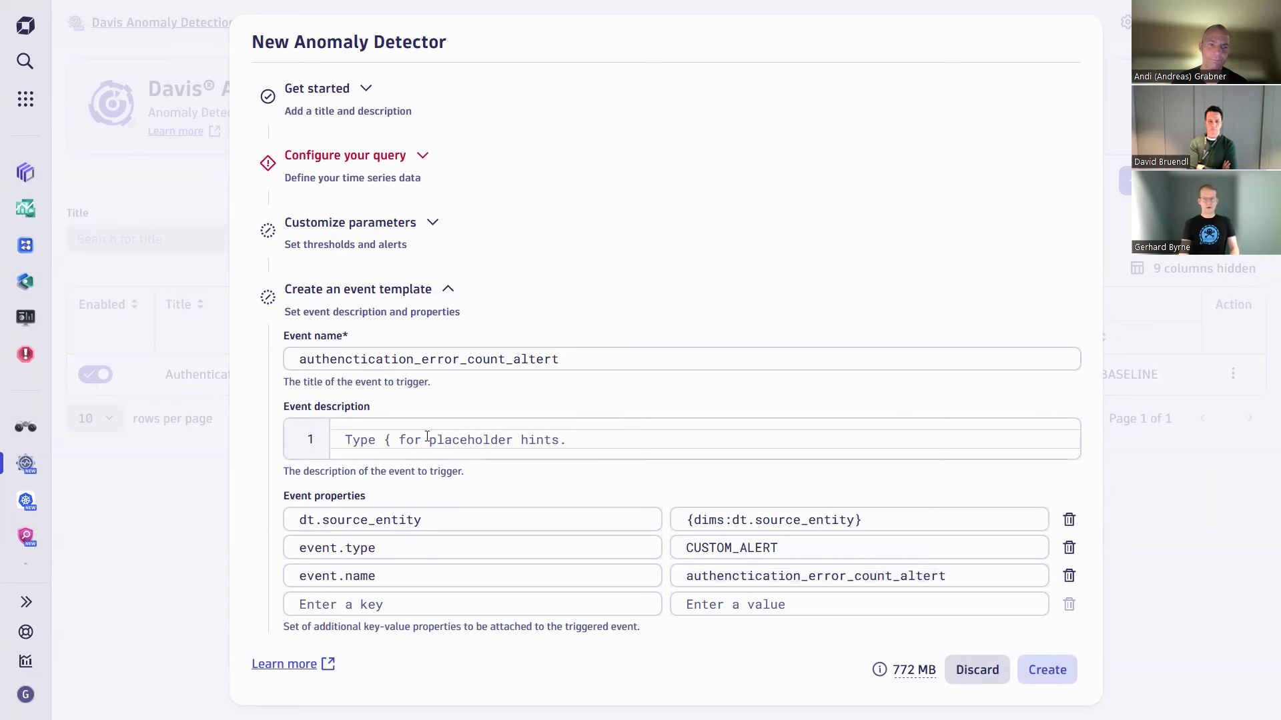
text(Autht)
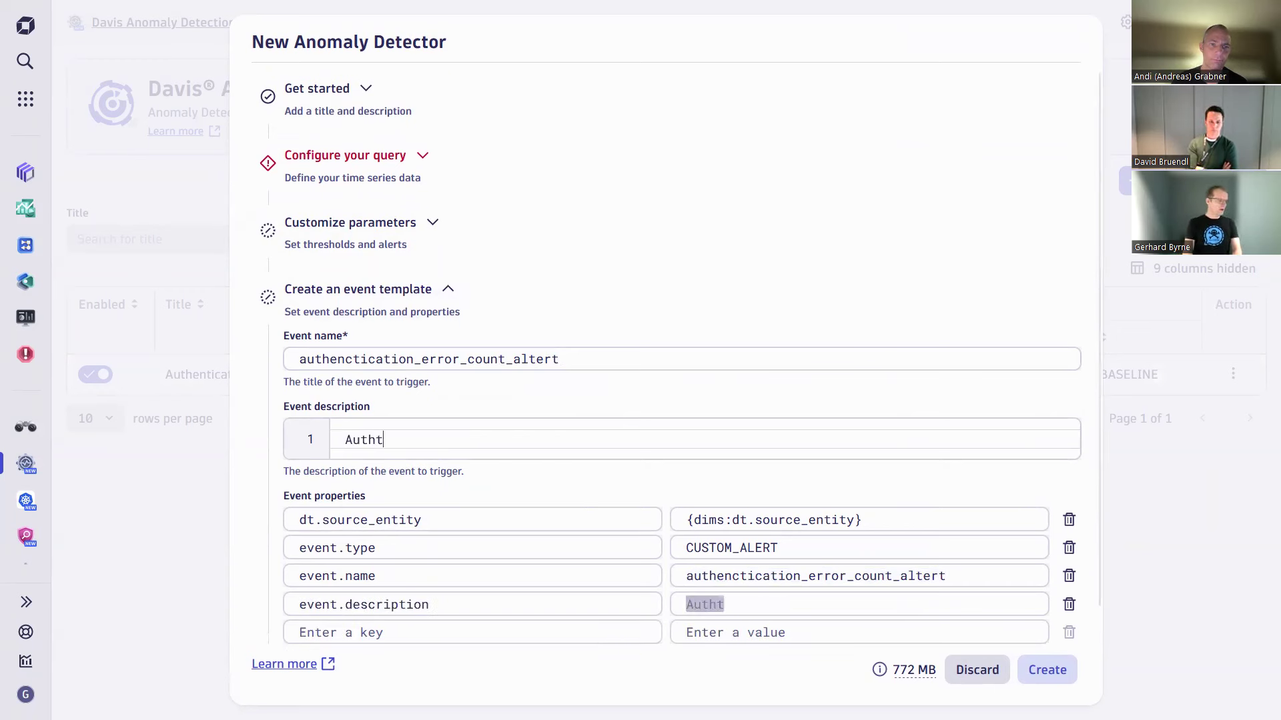
key(BackSpace)
text(enticati)
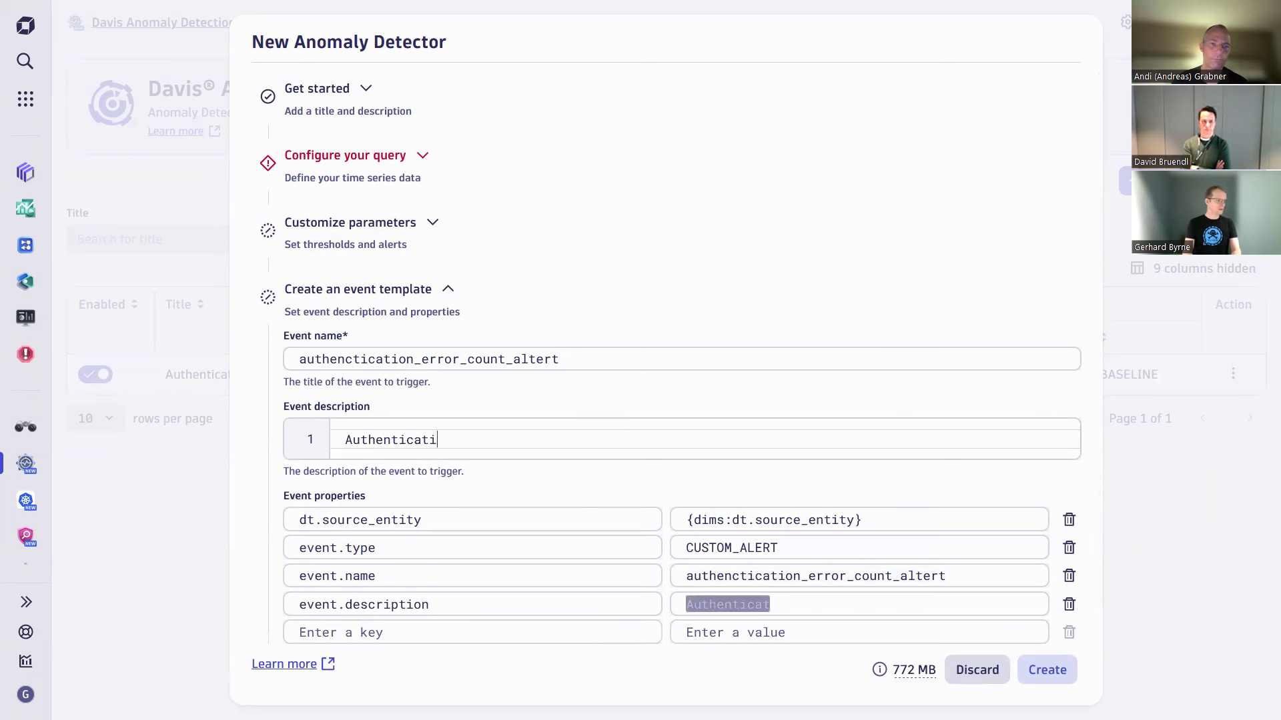
text(on count excee)
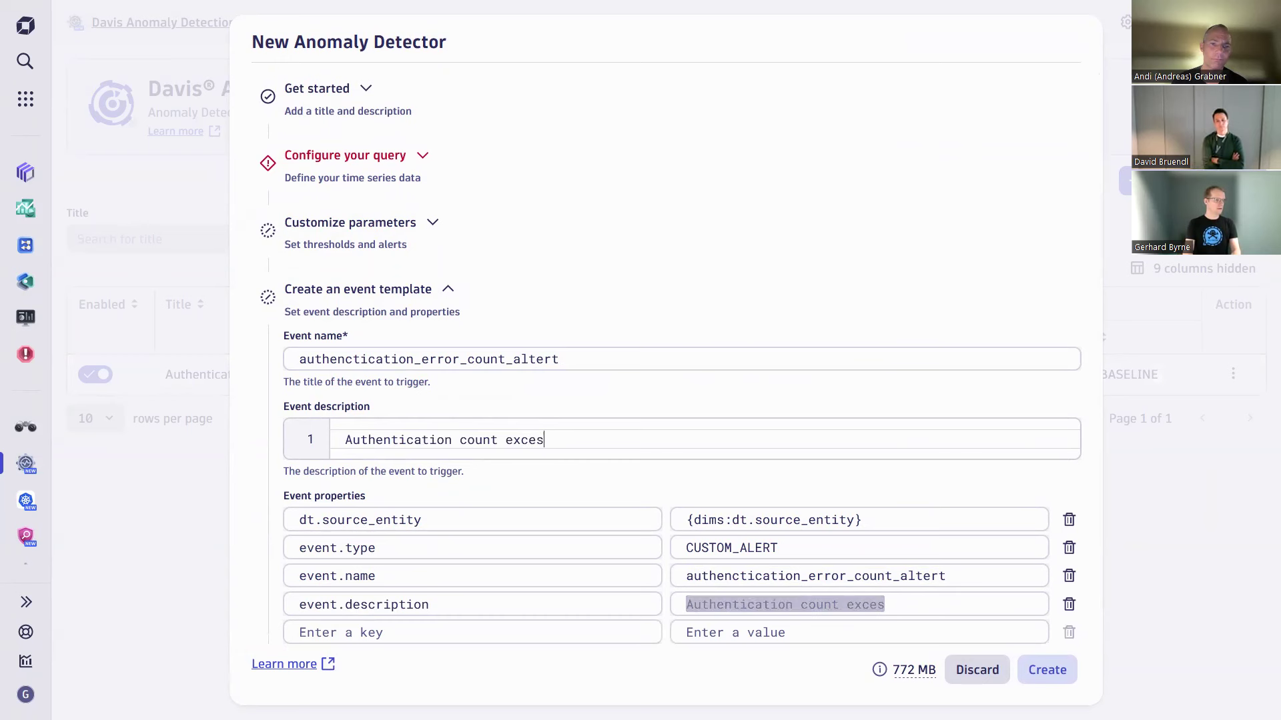
text(ds norm)
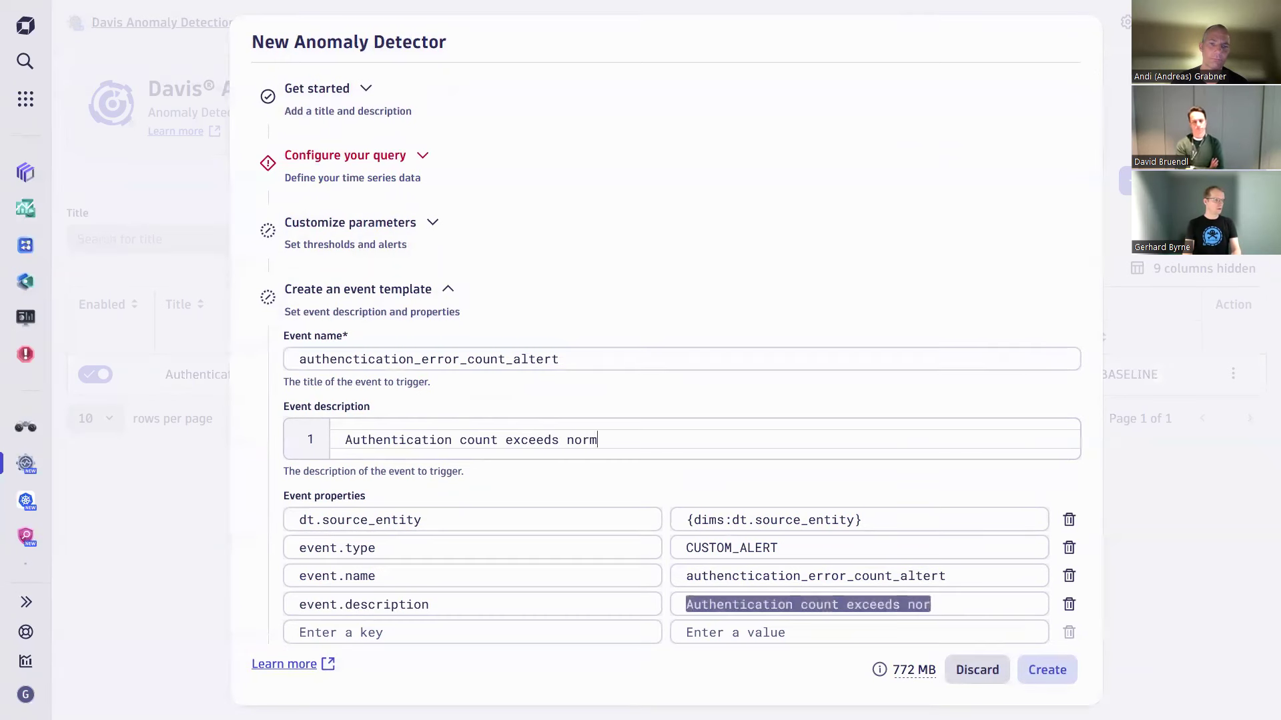
text(al pattern)
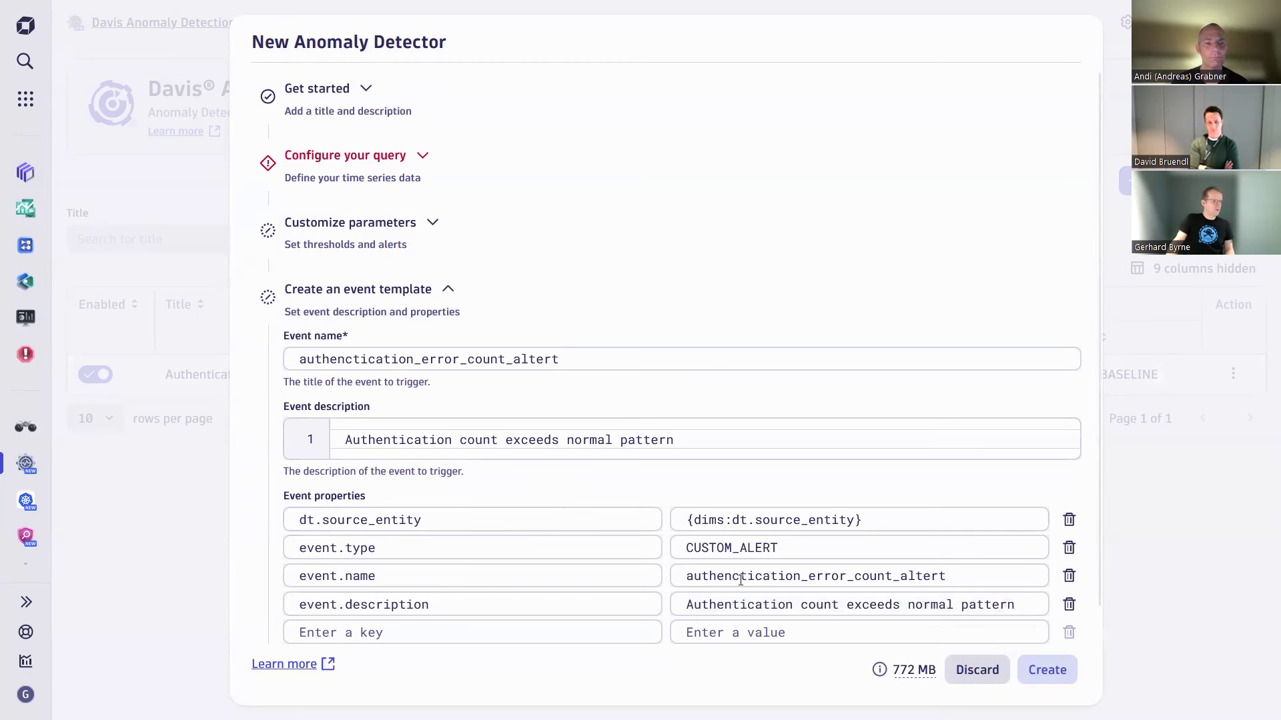
scroll(480, 521, down, 1)
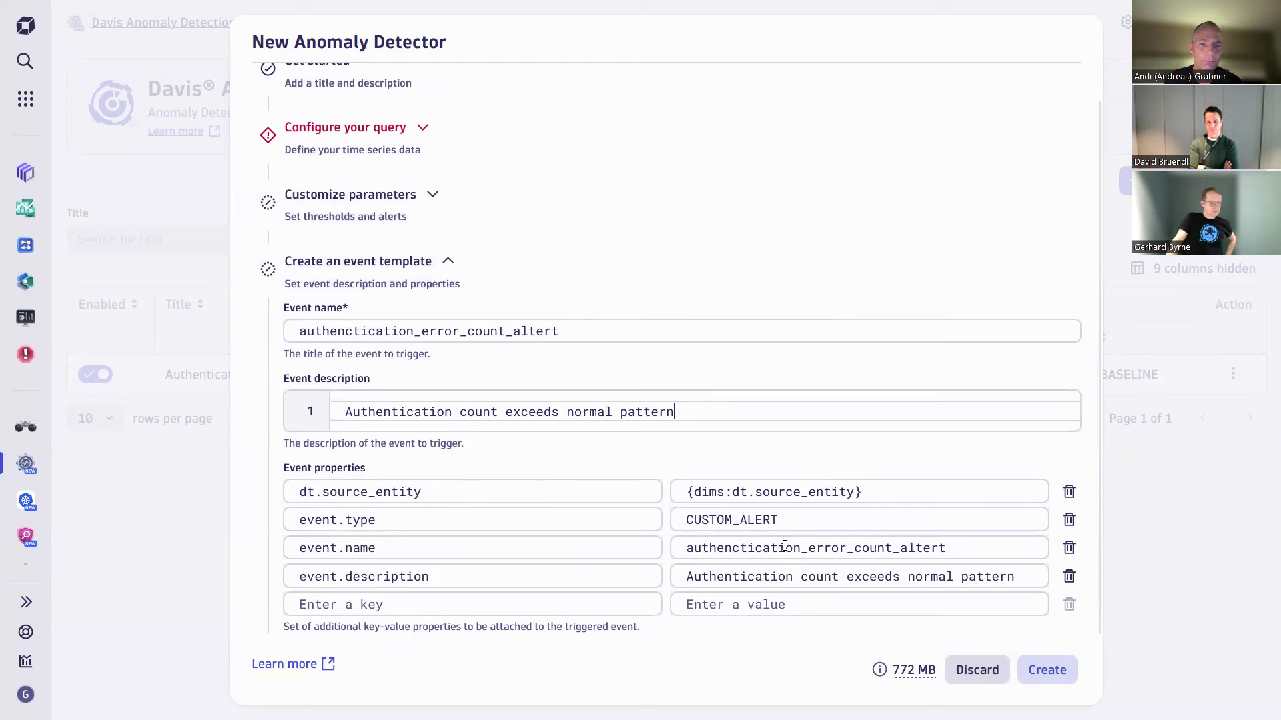
Step: Add "interval:1m" to the makeTimeseries line of the detector's query and create the anomaly detector
click(425, 130)
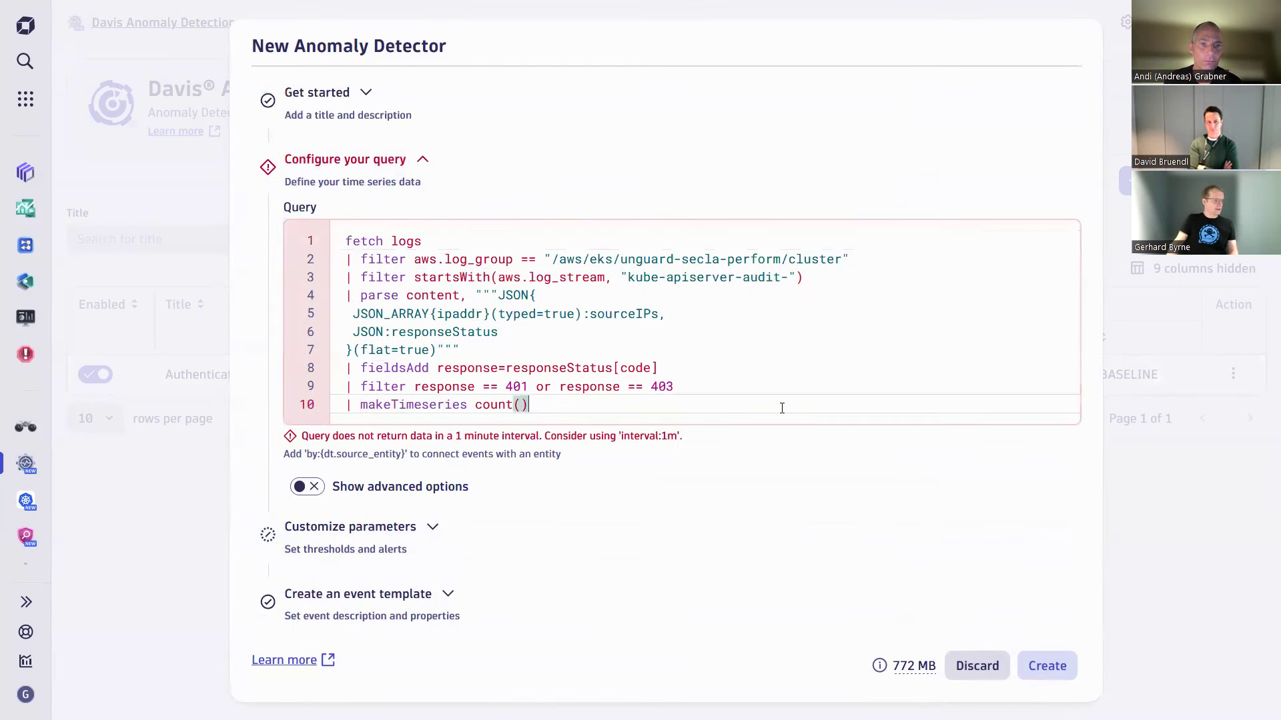
text(, inter)
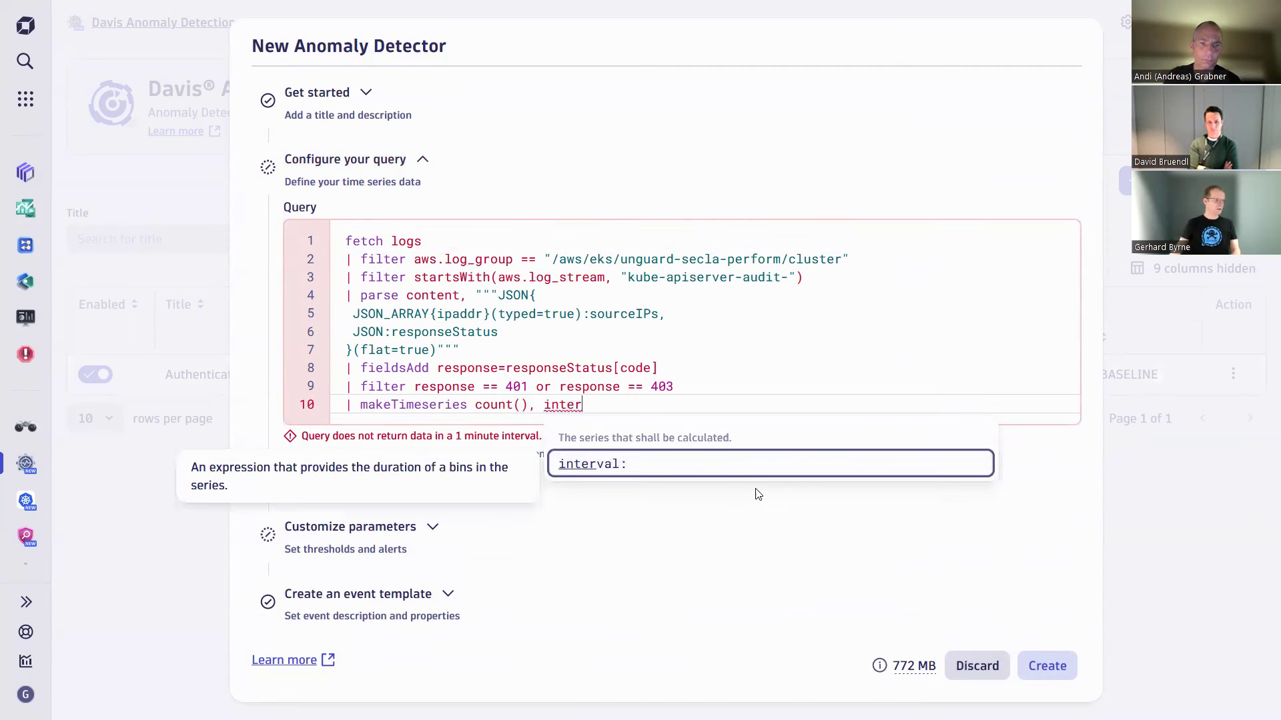
click(764, 470)
text(1m)
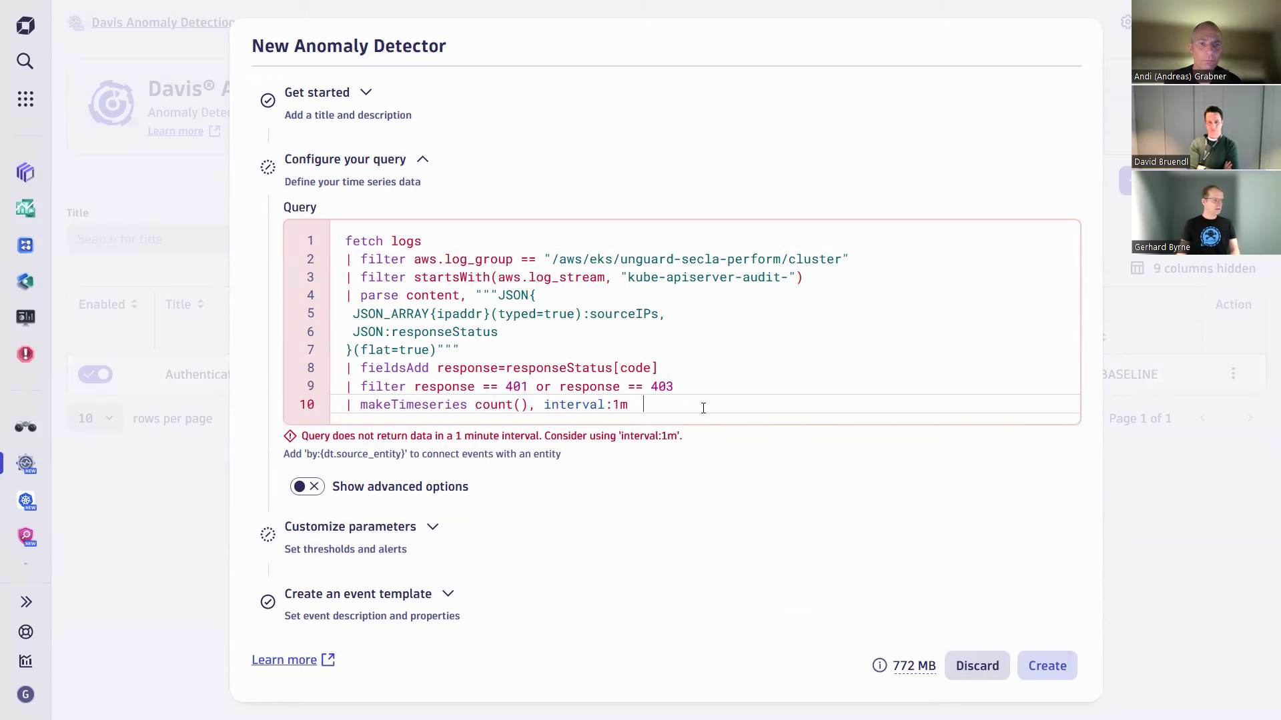
click(1042, 664)
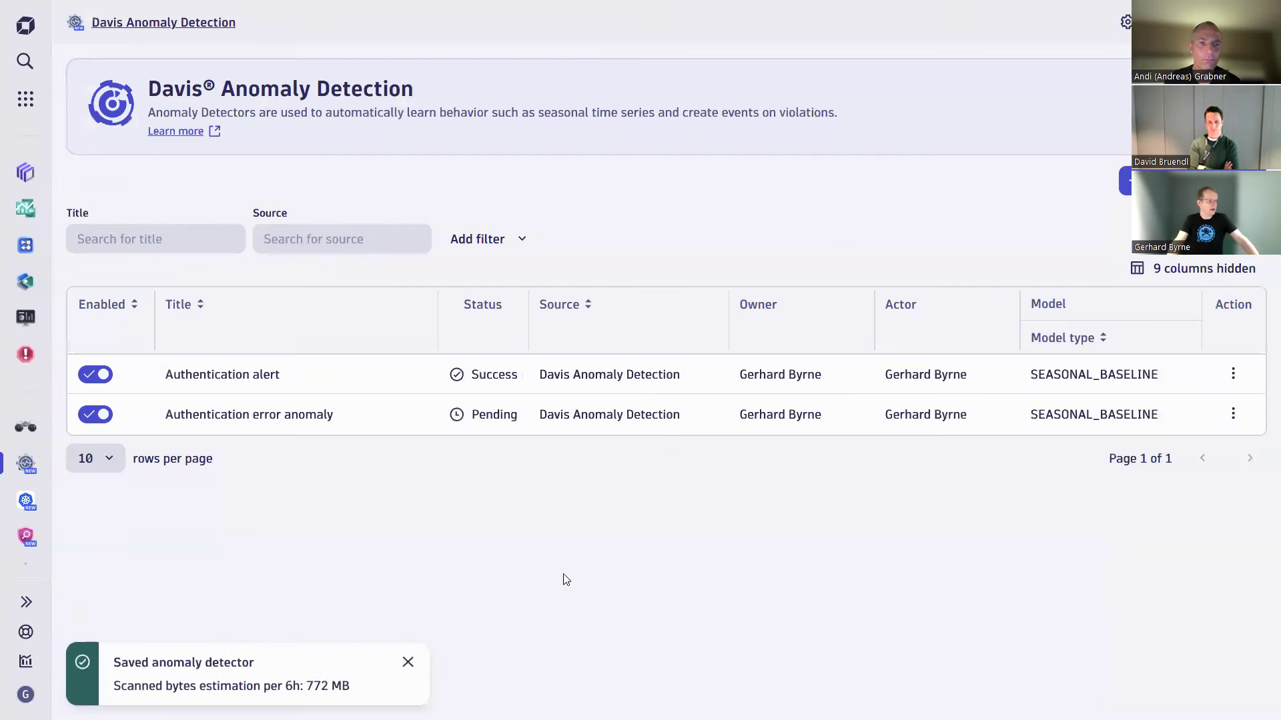
Step: Highlight the titles of the "Authentication error anomaly" and "Authentication alert" detectors in the detector list
triple_click(331, 419)
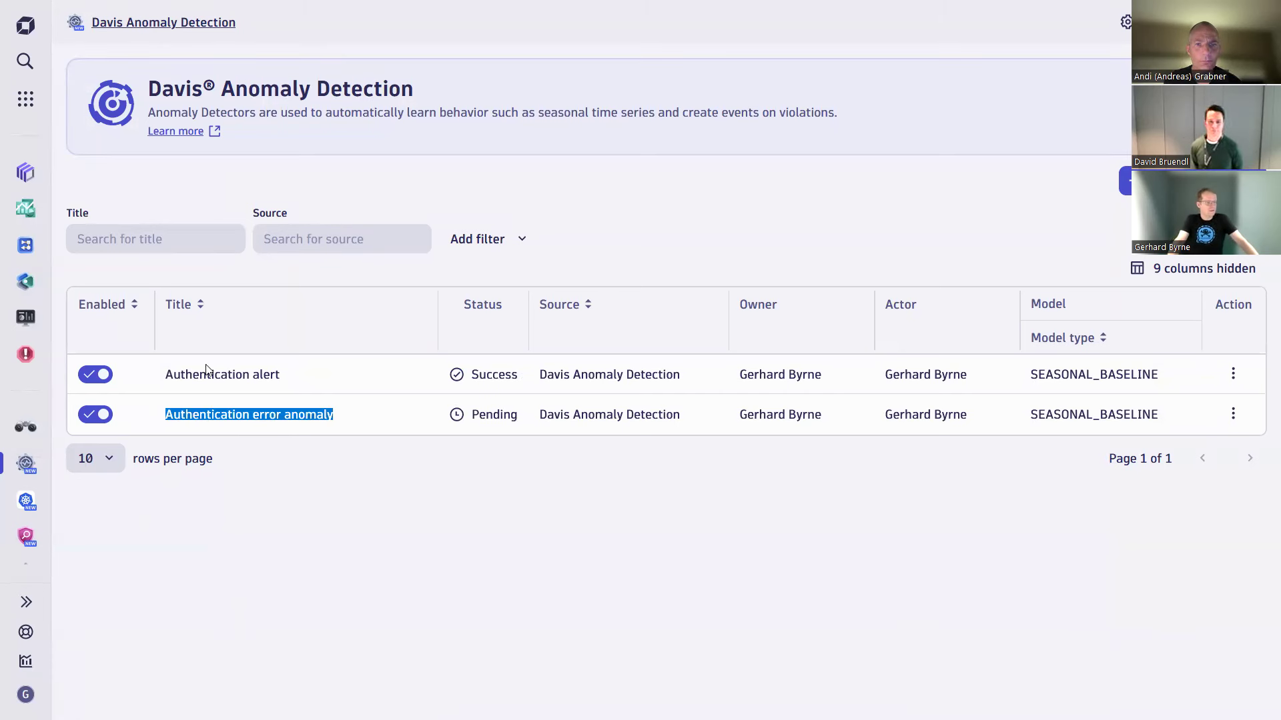
double_click(216, 388)
double_click(266, 374)
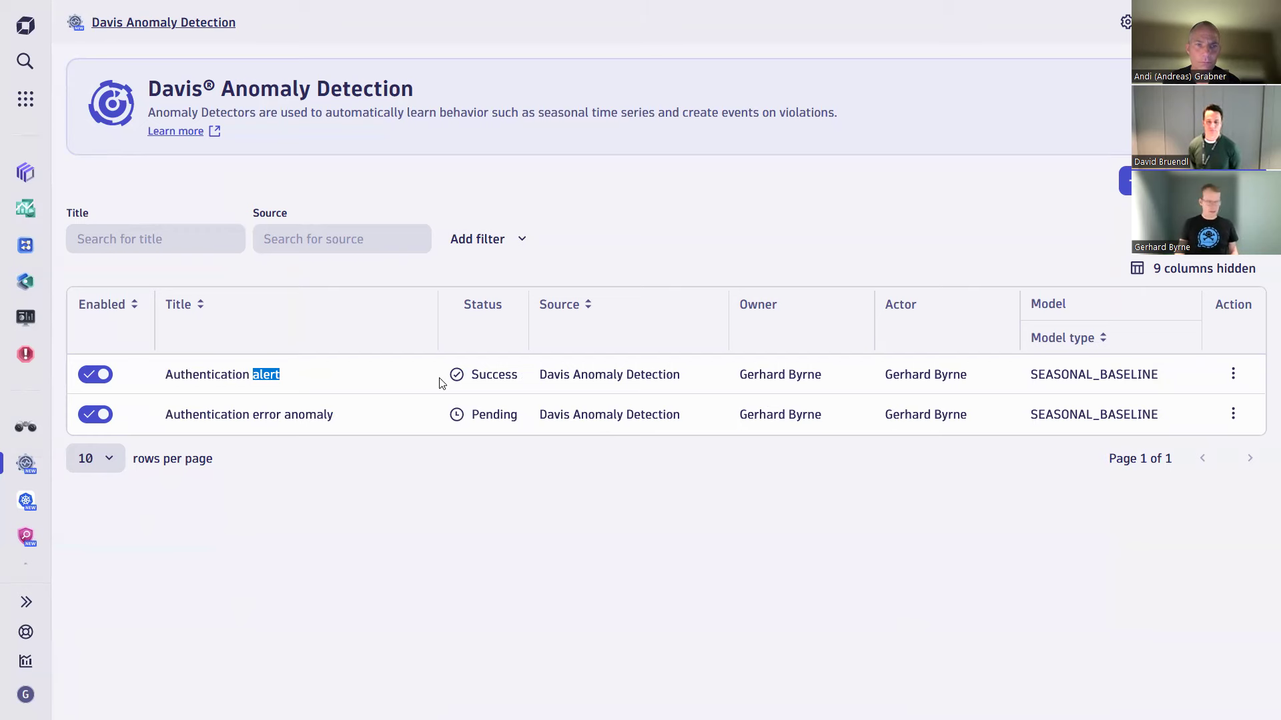
Step: Switch to the Authentication alert workflow and examine the event name in its Davis event trigger
key(ctrl+Tab)
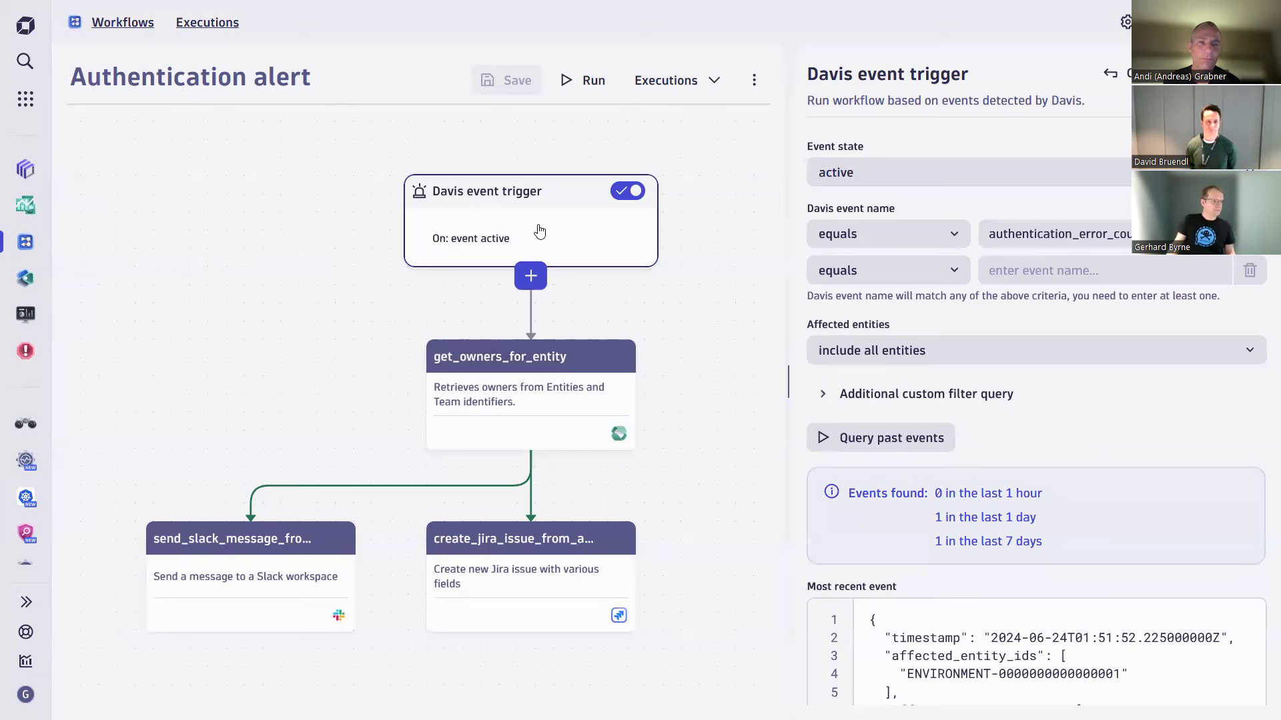
double_click(1085, 231)
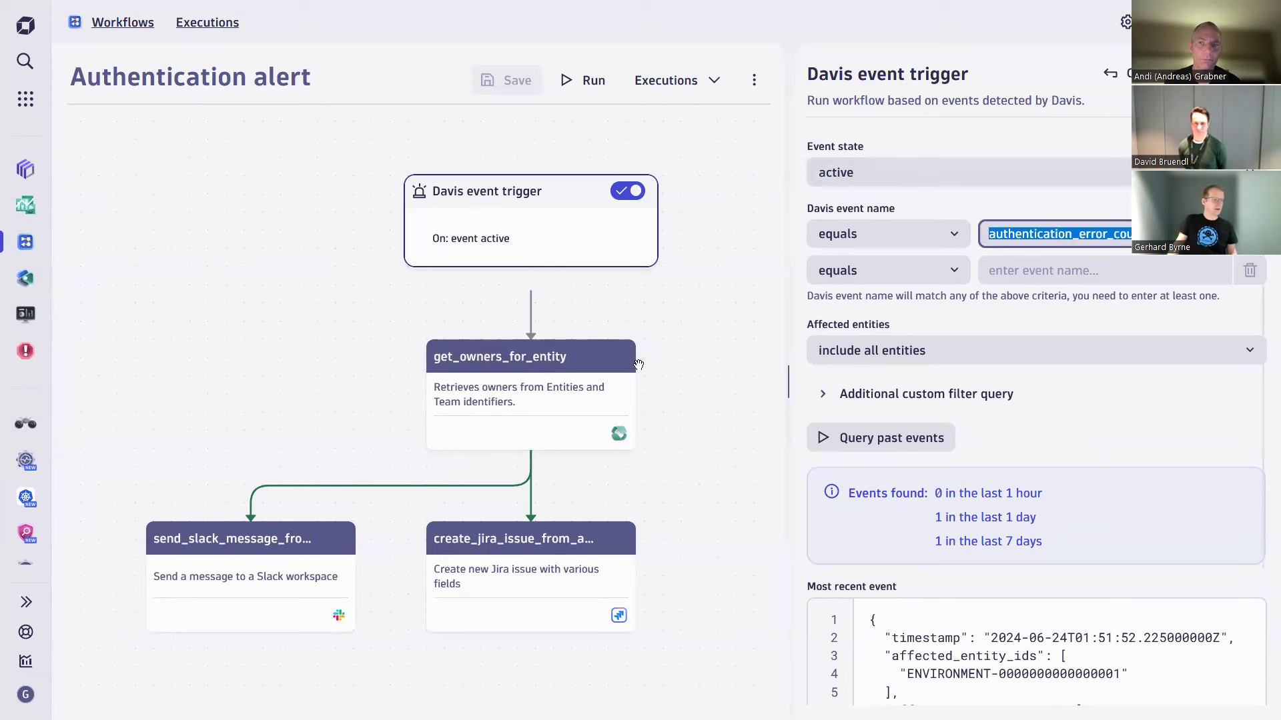
mouse_move(481, 419)
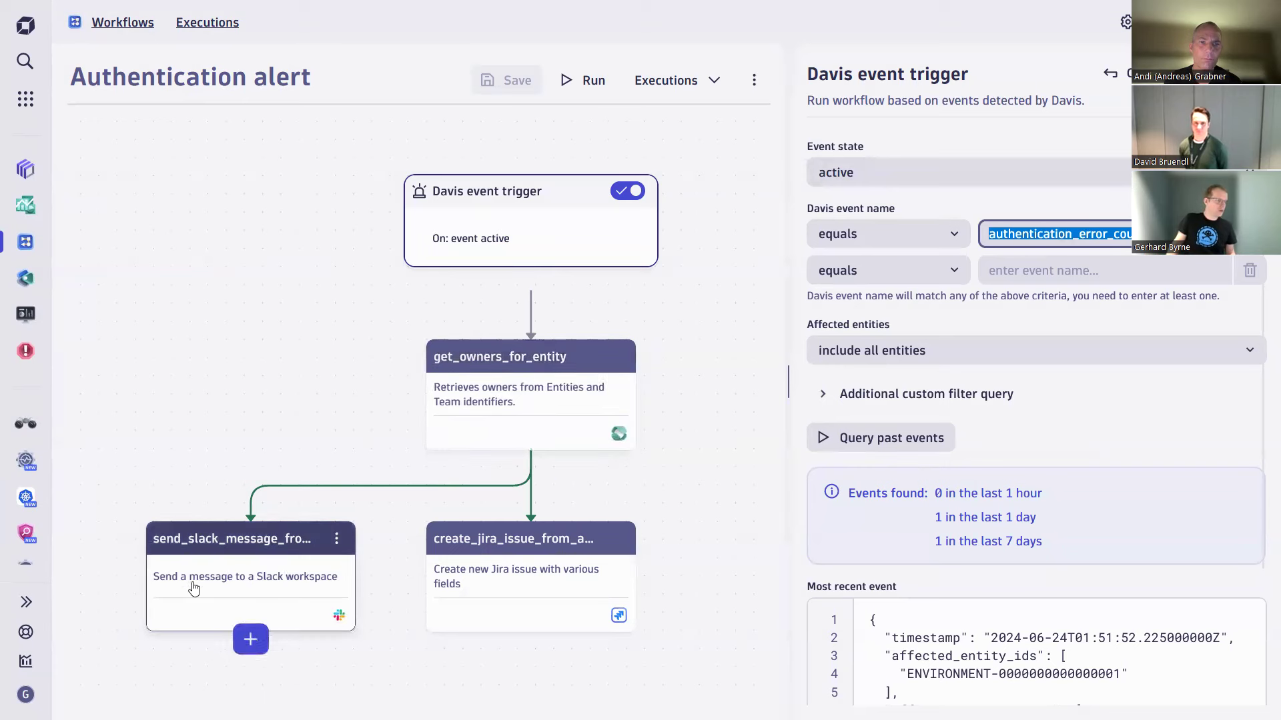
Step: Inspect the workflow's Slack message action, highlighting the authentication error alert text and its log query
click(241, 578)
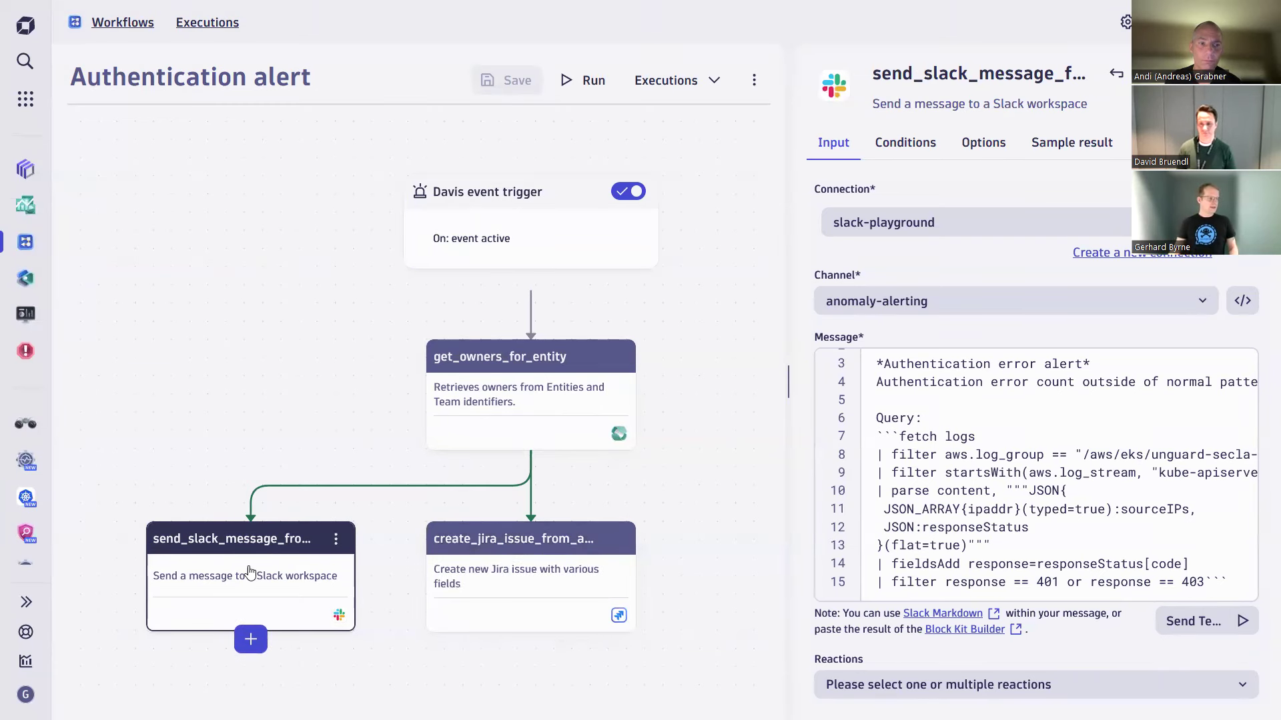
drag(906, 363, 968, 530)
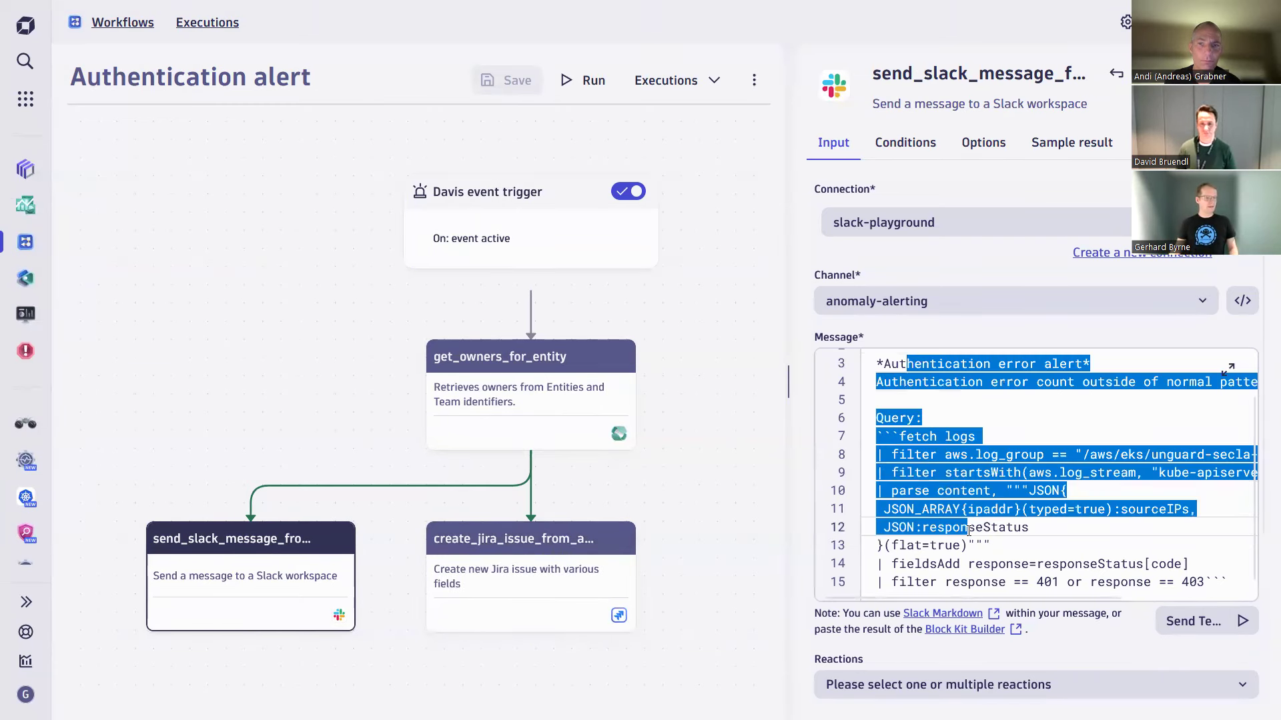
click(943, 486)
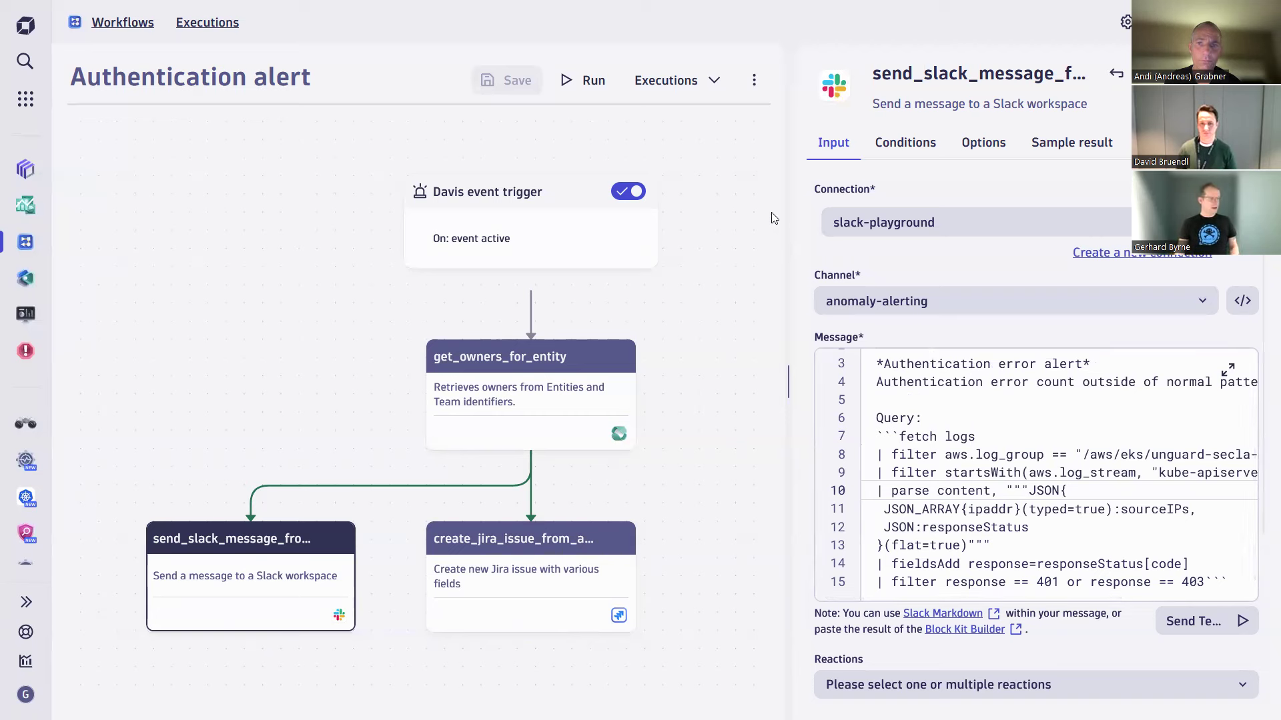
Step: Switch to Slack and copy the log query from the authentication error alert in the anomaly-alerting channel
key(alt+Tab)
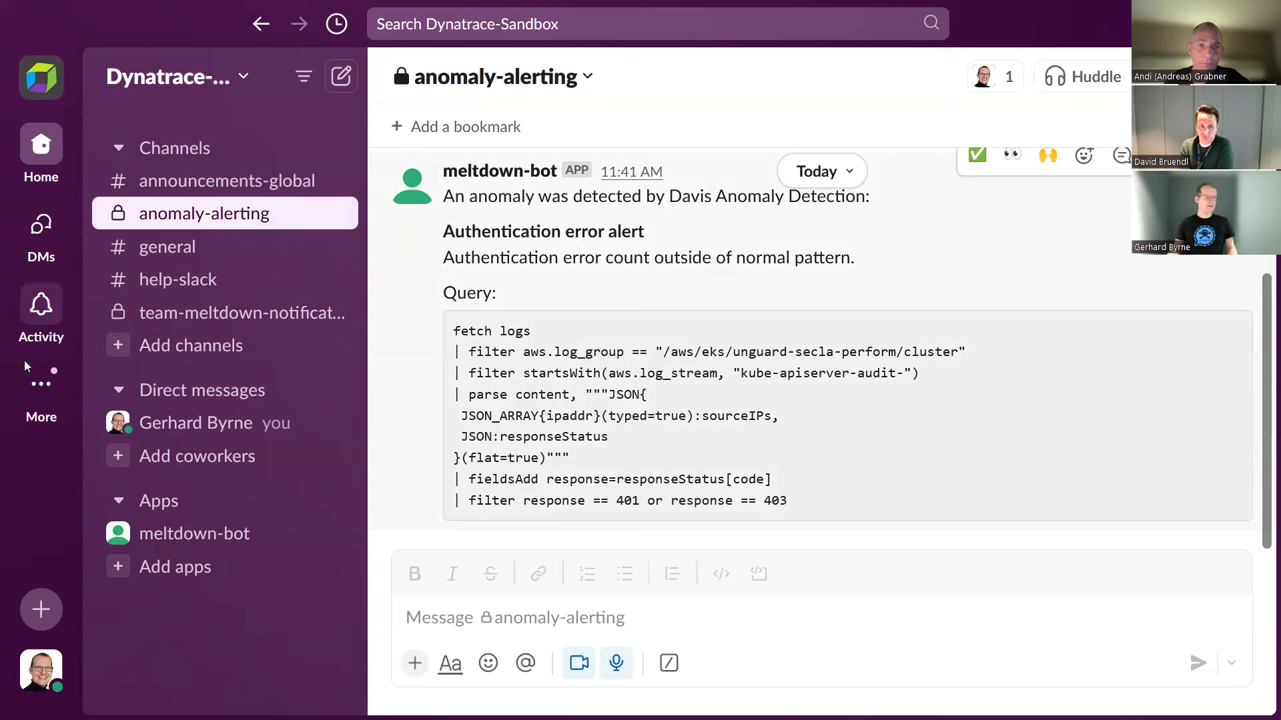
drag(482, 331, 812, 500)
key(ctrl+c)
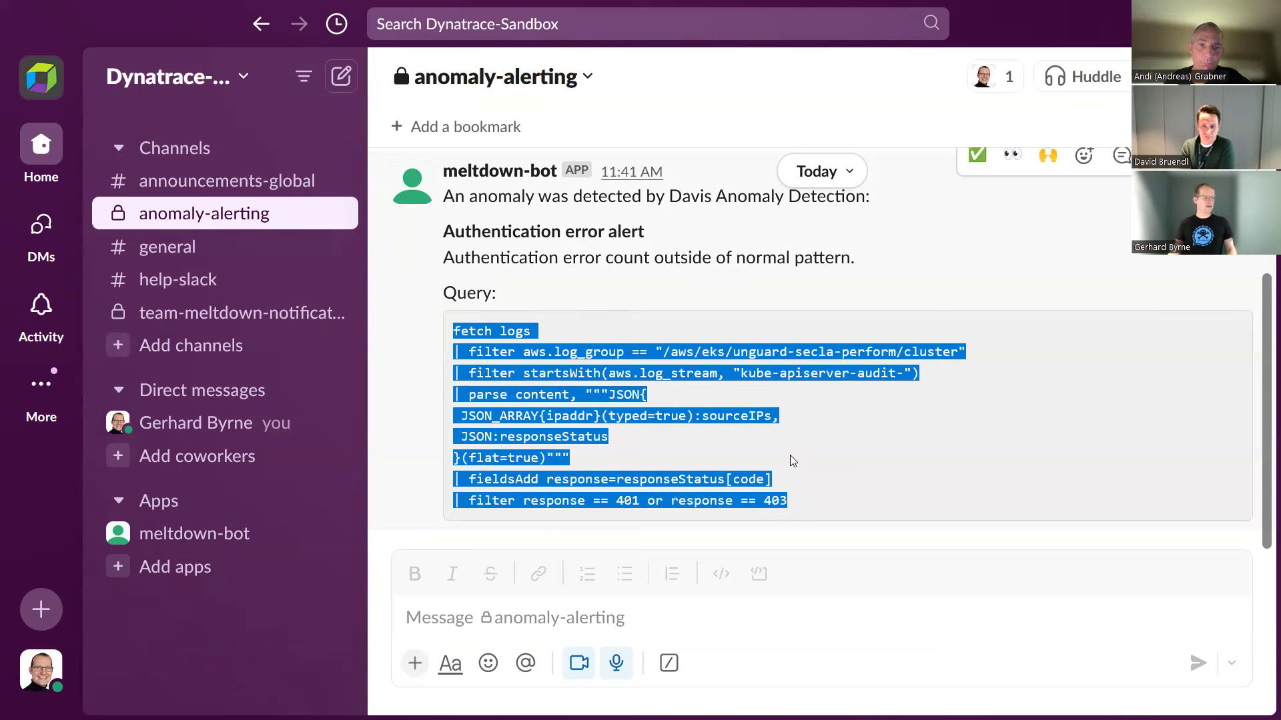
Step: Switch to Security Investigator in Dynatrace and start a new case
key(alt+Tab)
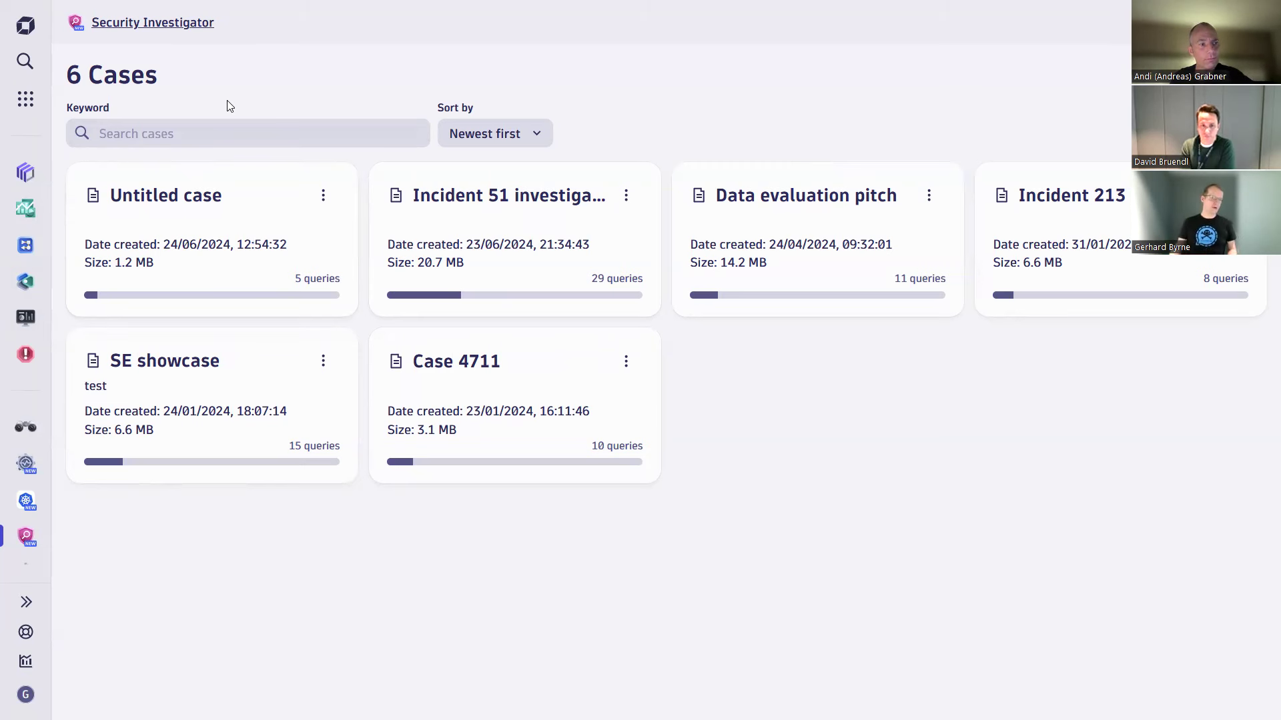
mouse_move(497, 13)
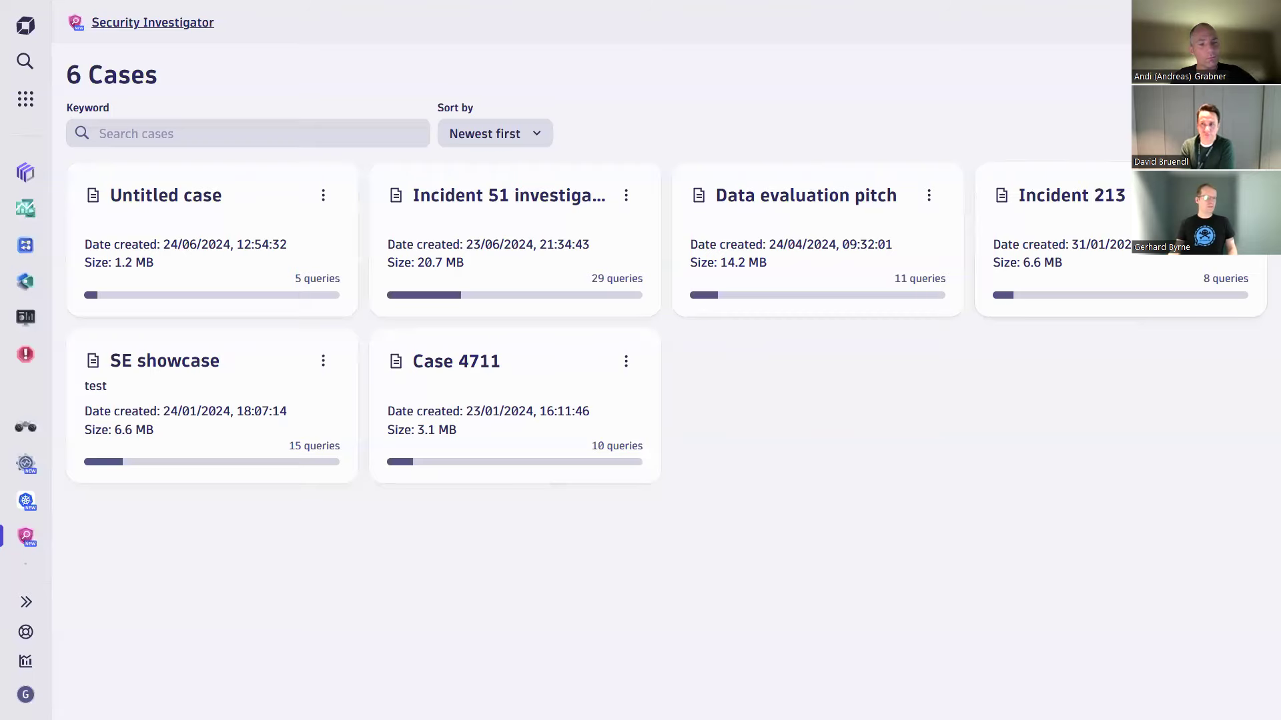
click(1232, 73)
Step: Replace the case's default query with the log query copied from Slack and run it
click(403, 188)
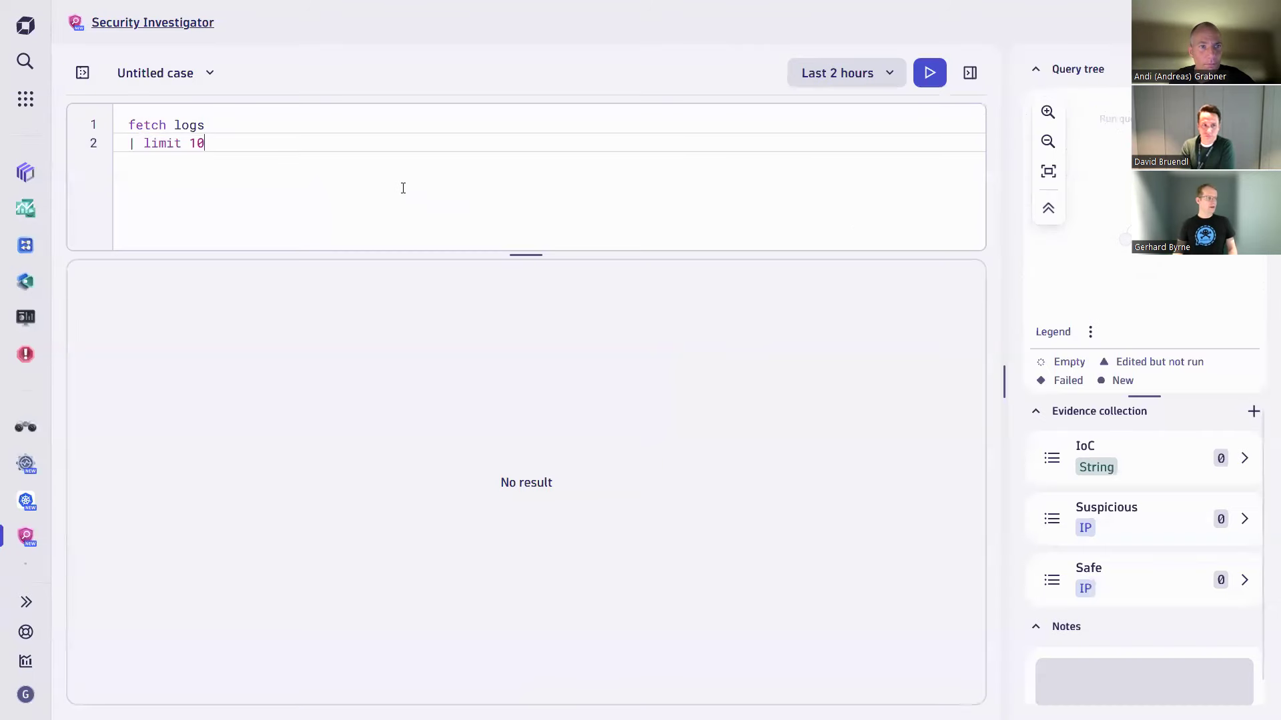
key(shift+Up)
key(shift+Up)
key(ctrl+v)
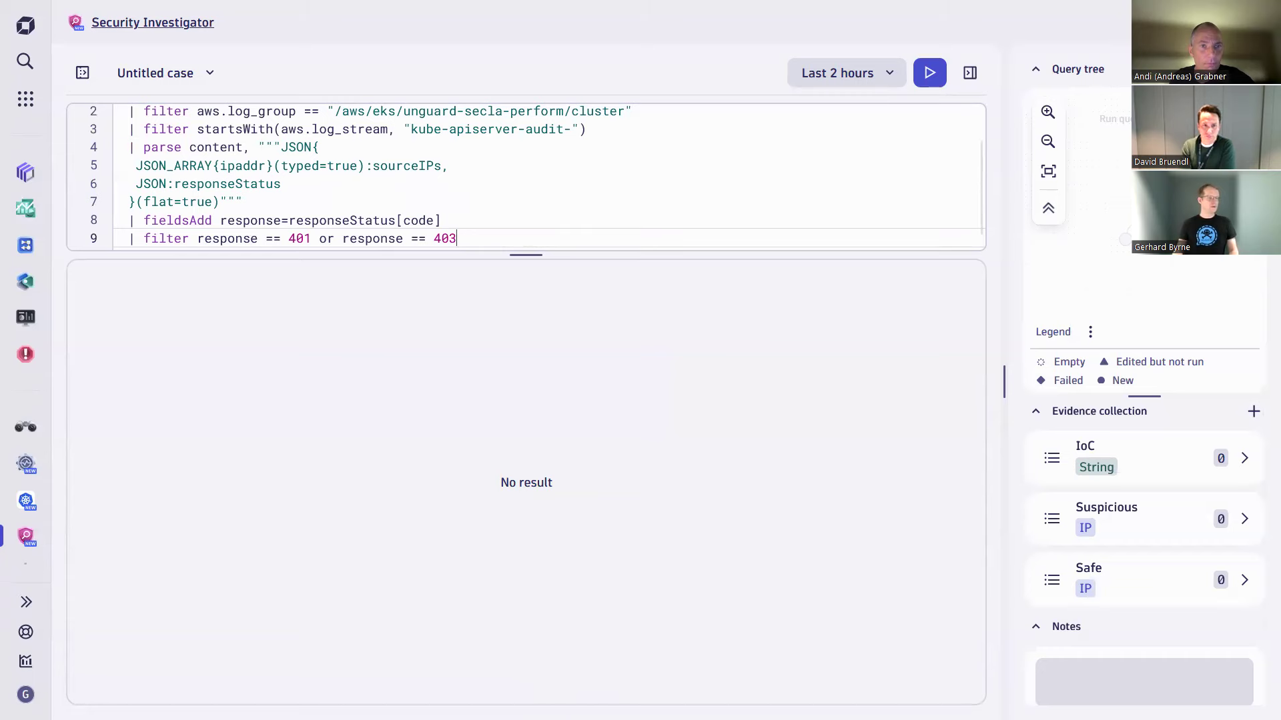
key(ctrl+Return)
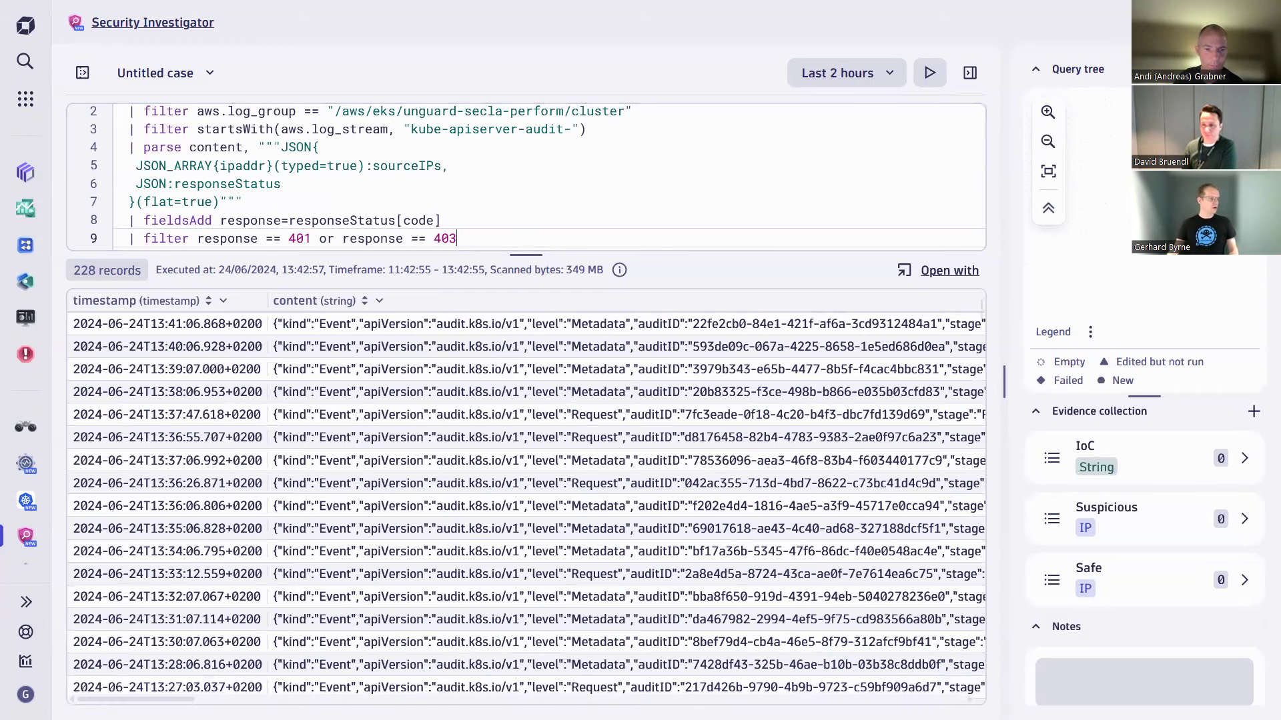
Step: Append "| summarize by:sourceIPs, count()" to the query, run it and review the counts per source IP
scroll(449, 584, right, 10)
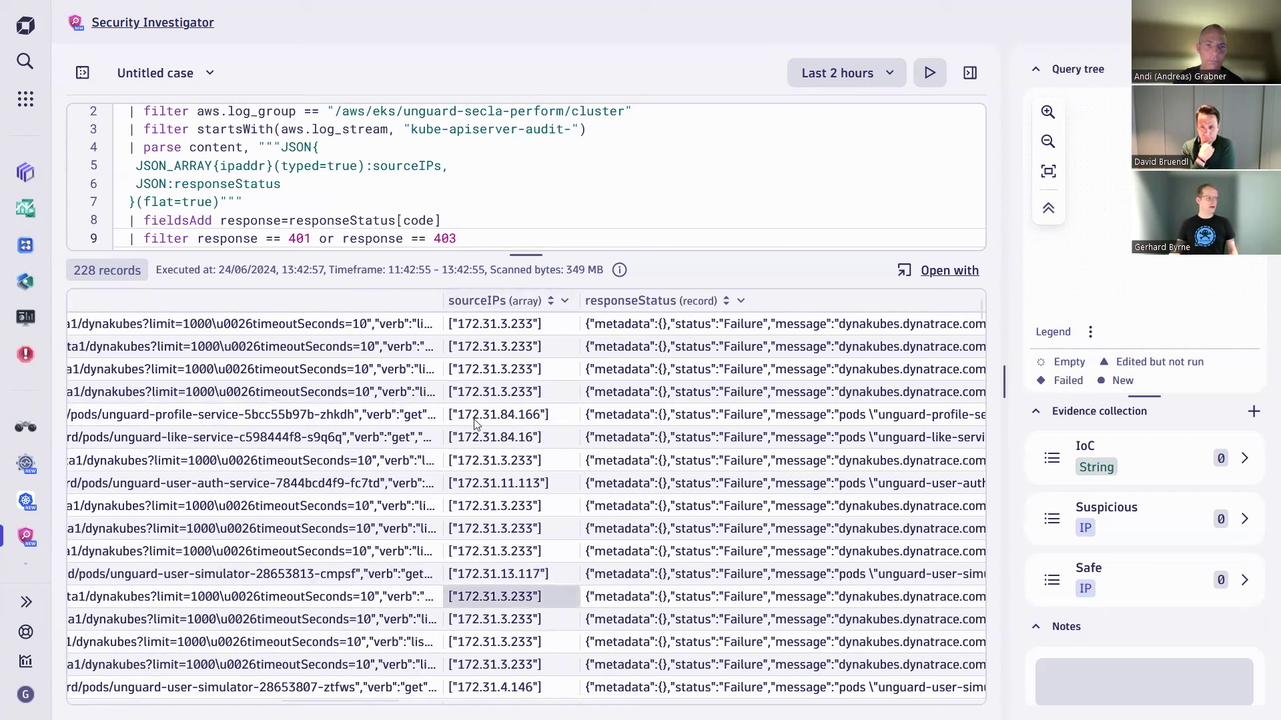
click(551, 242)
key(Return)
text(|)
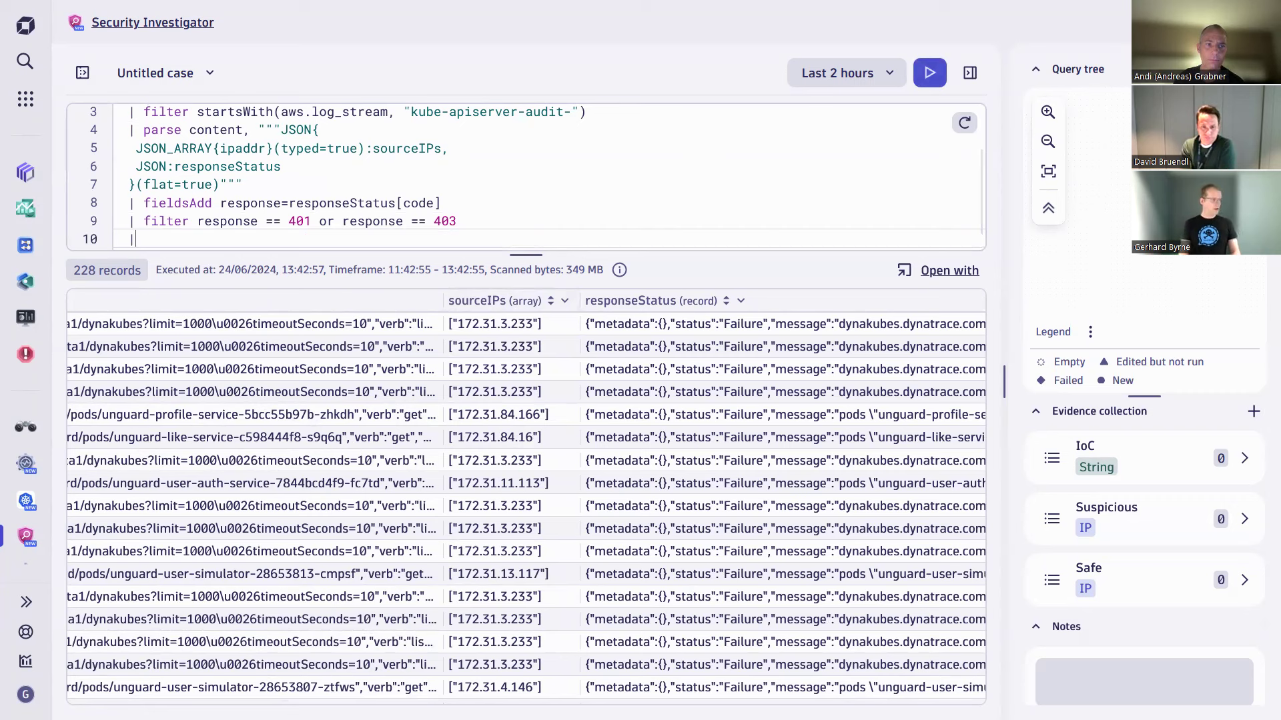
text( summarize)
key(Escape)
text(by:sour)
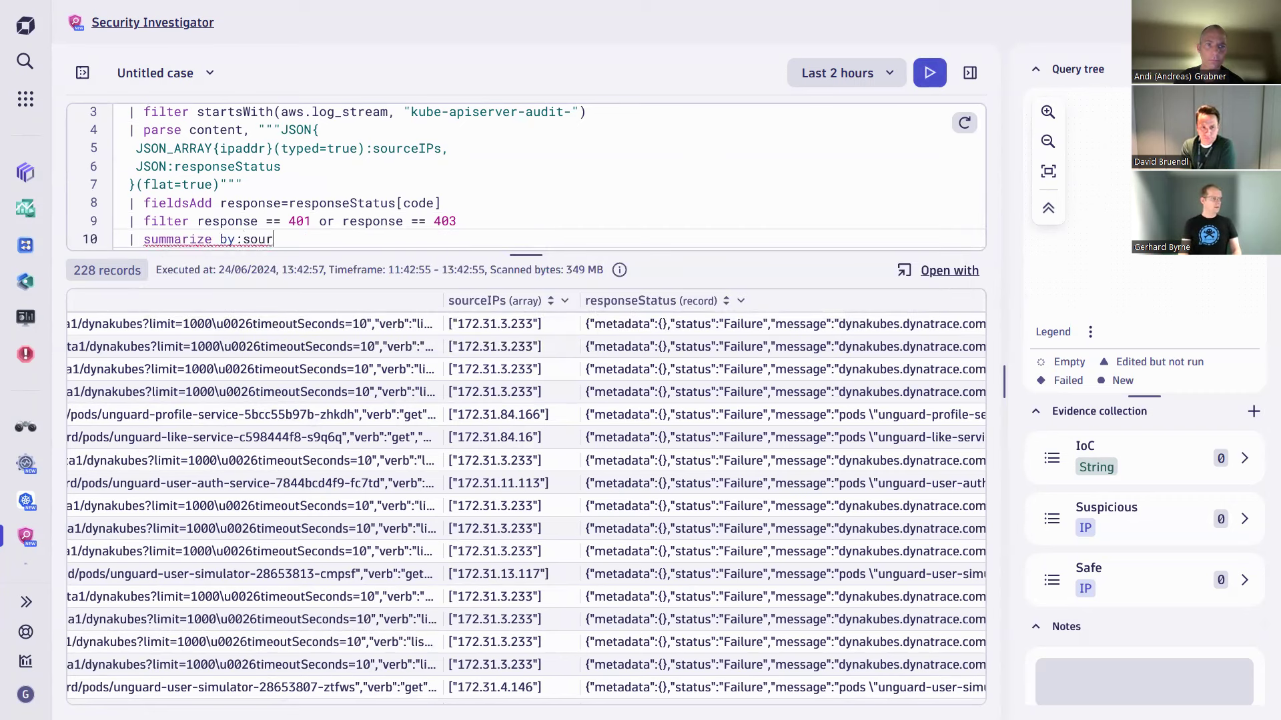
text(ceIPs, count()
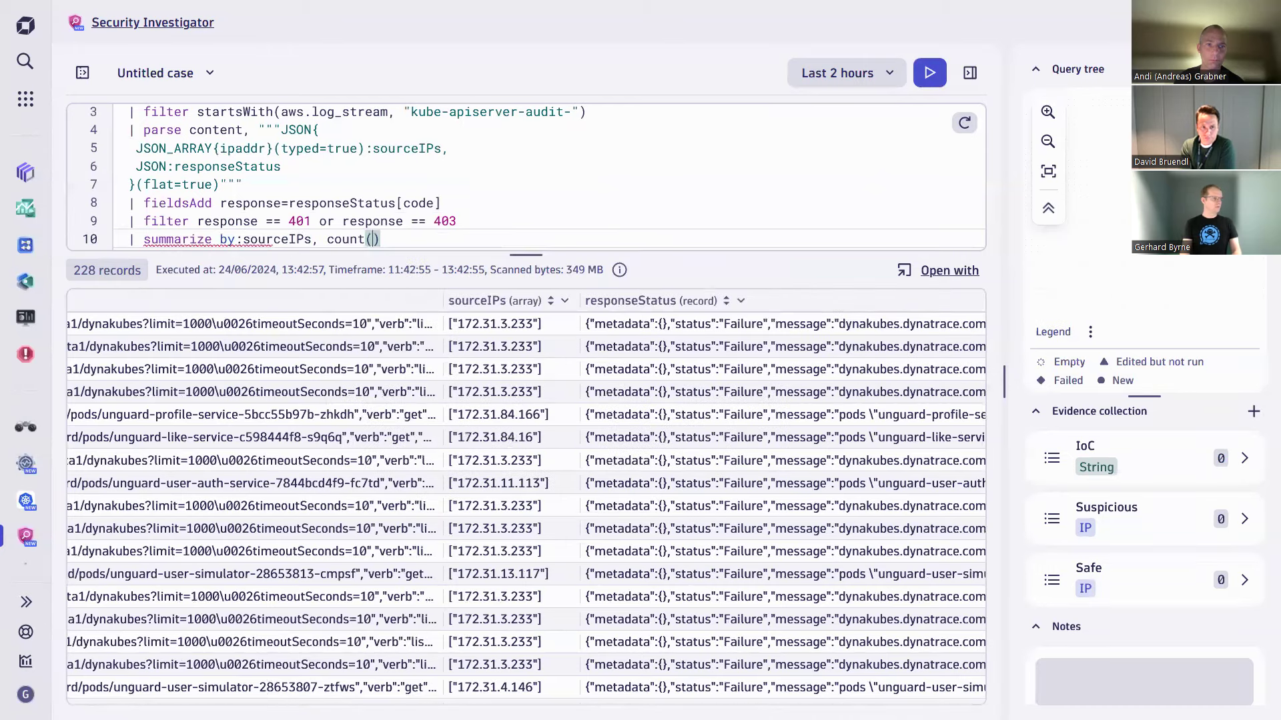
key(ctrl+Return)
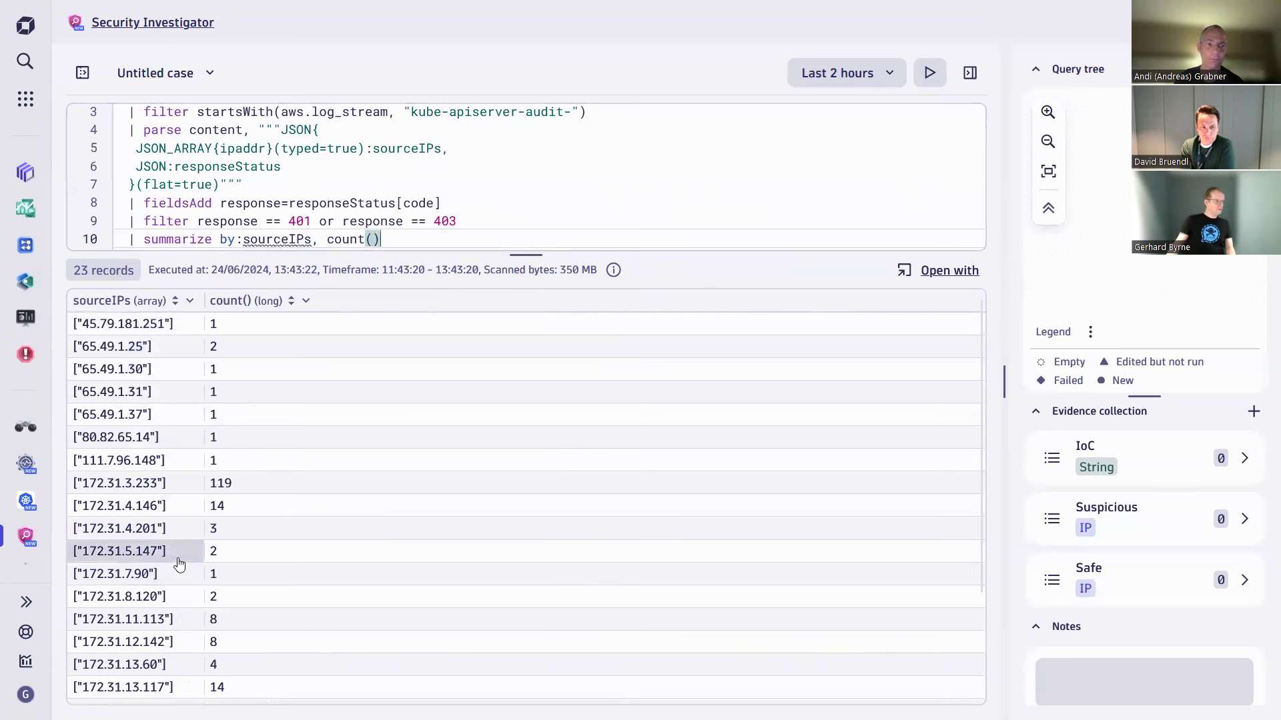
scroll(179, 464, down, 2)
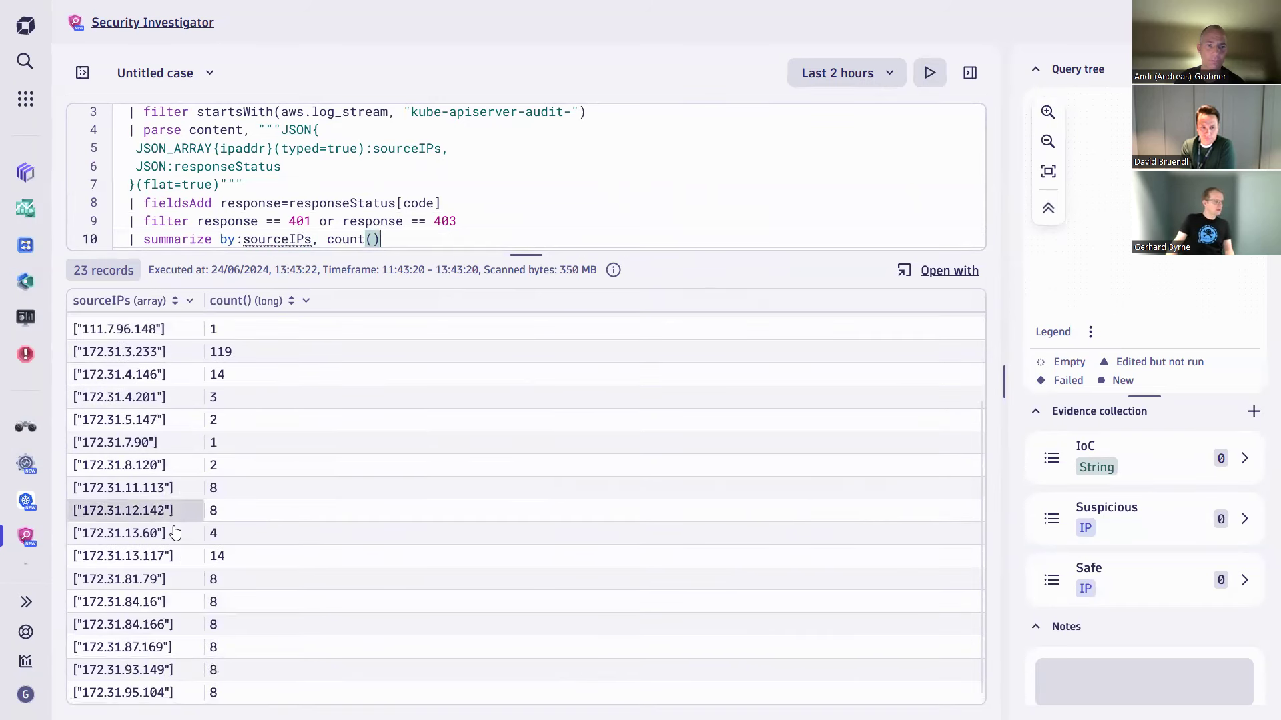
scroll(176, 534, up, 2)
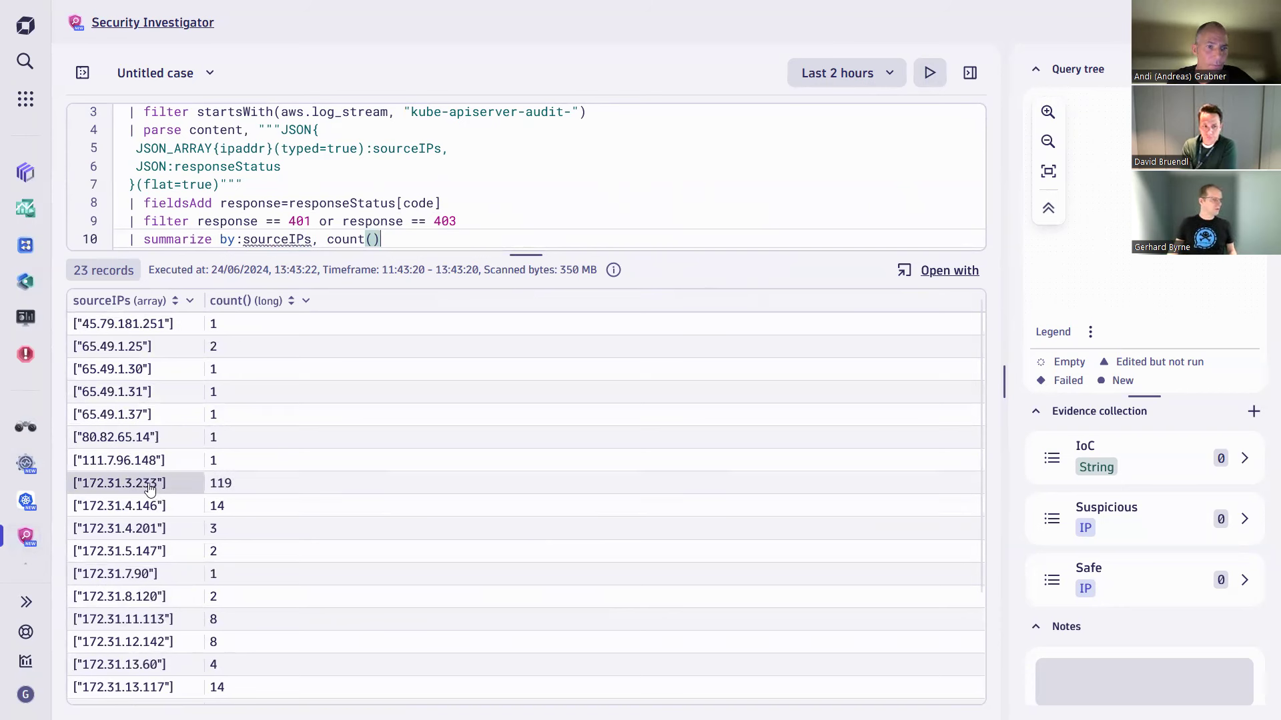
Step: Replace the summarize line with "| filter inIP(sourceIPs, {"172.31.3.233"})" and try to run the query
click(471, 227)
key(Down)
key(shift+Home)
text(|)
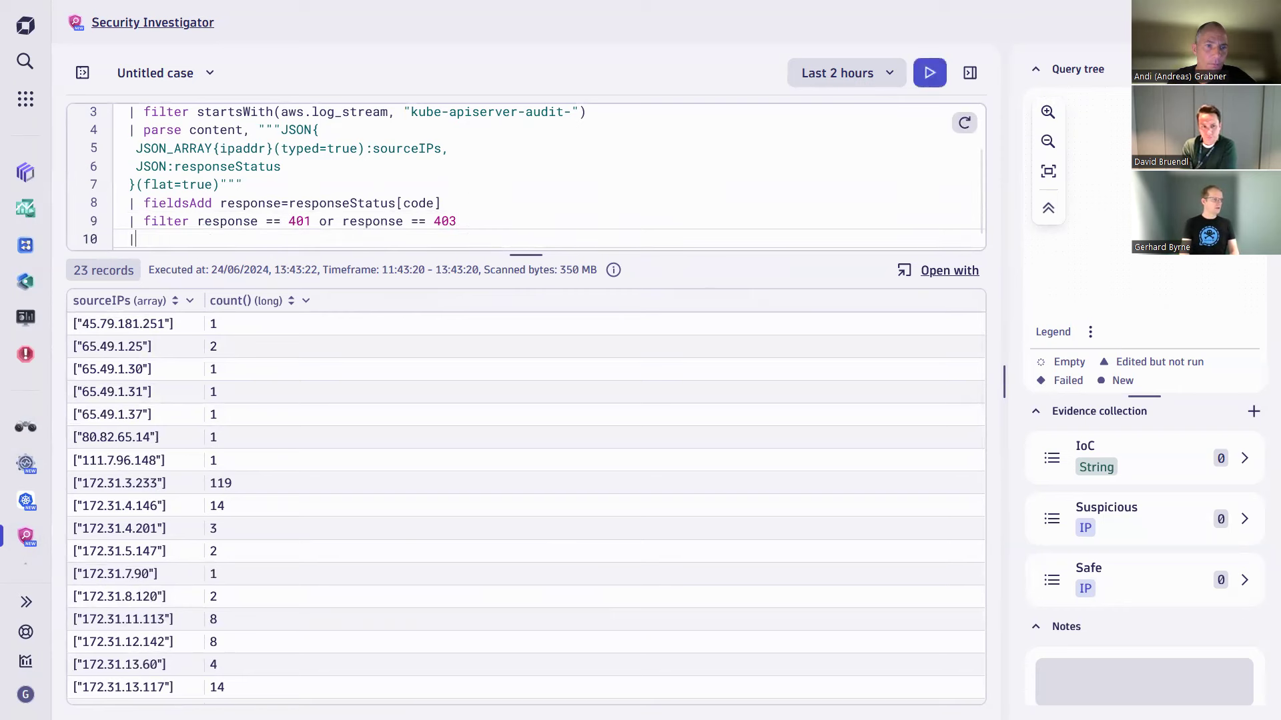
text( filter byIP)
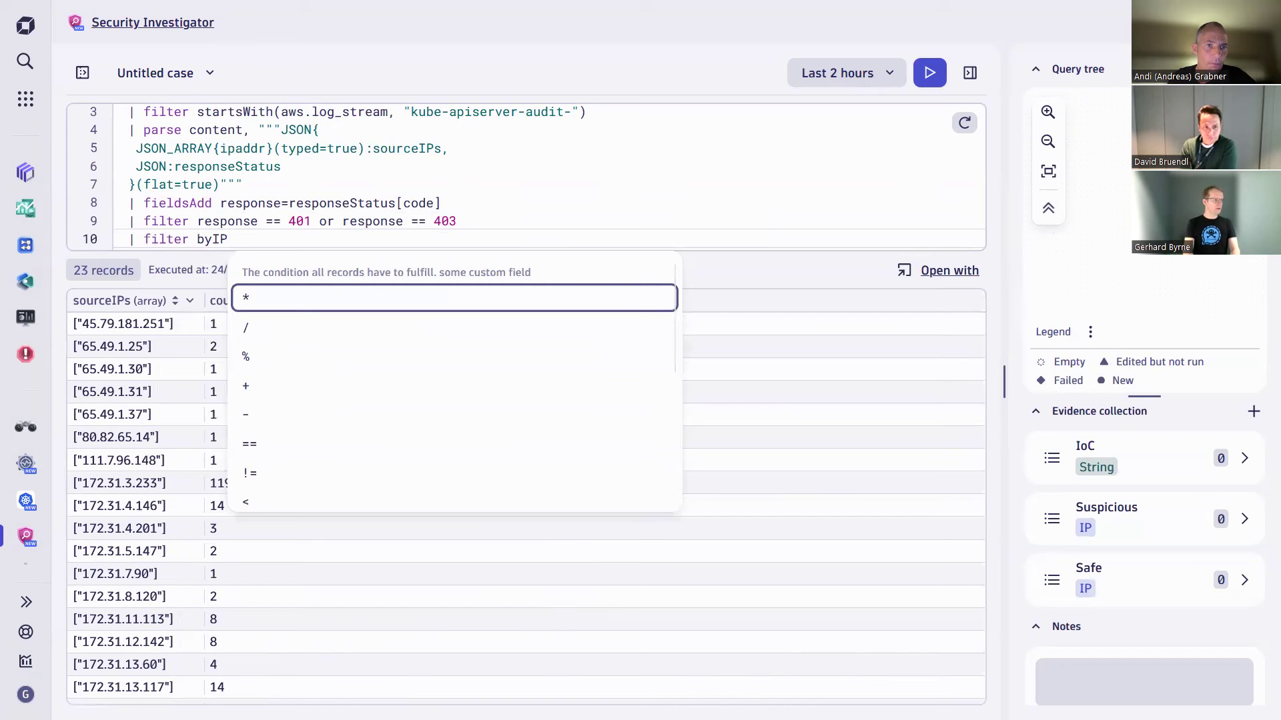
key(Escape)
key(BackSpace)
key(BackSpace)
key(BackSpace)
key(BackSpace)
text(inIP()
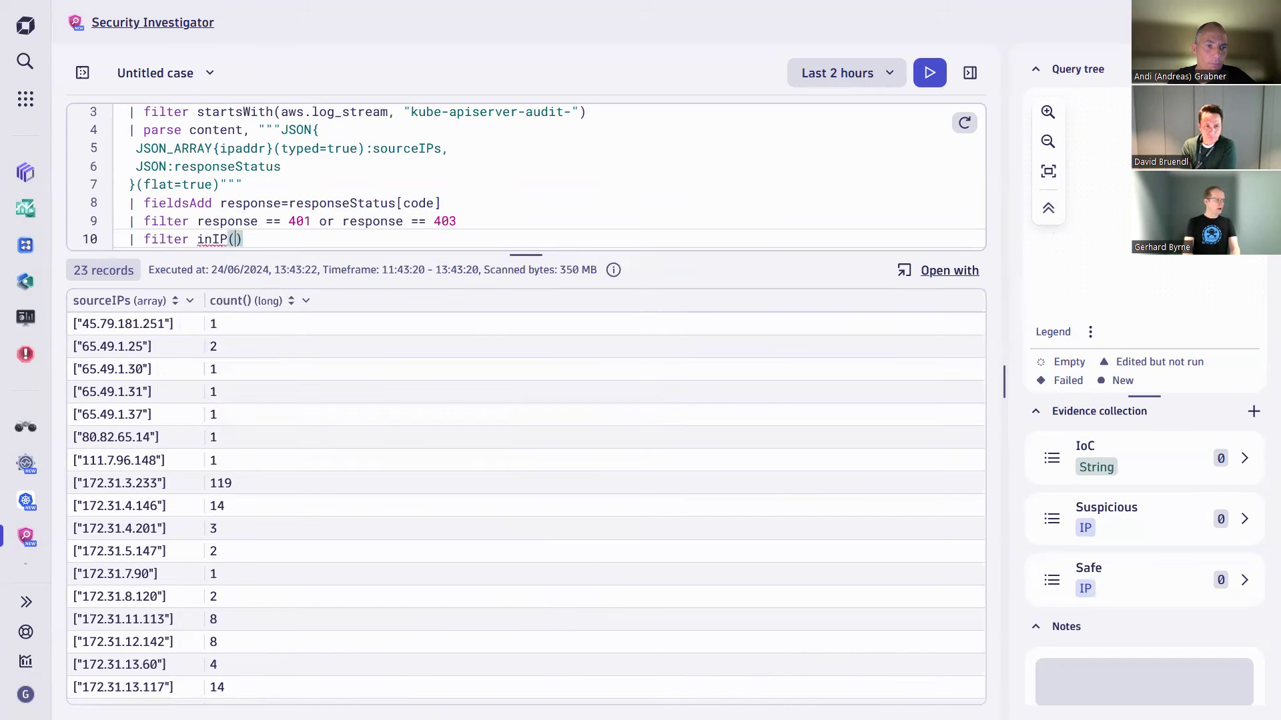
text(sourceIPs,)
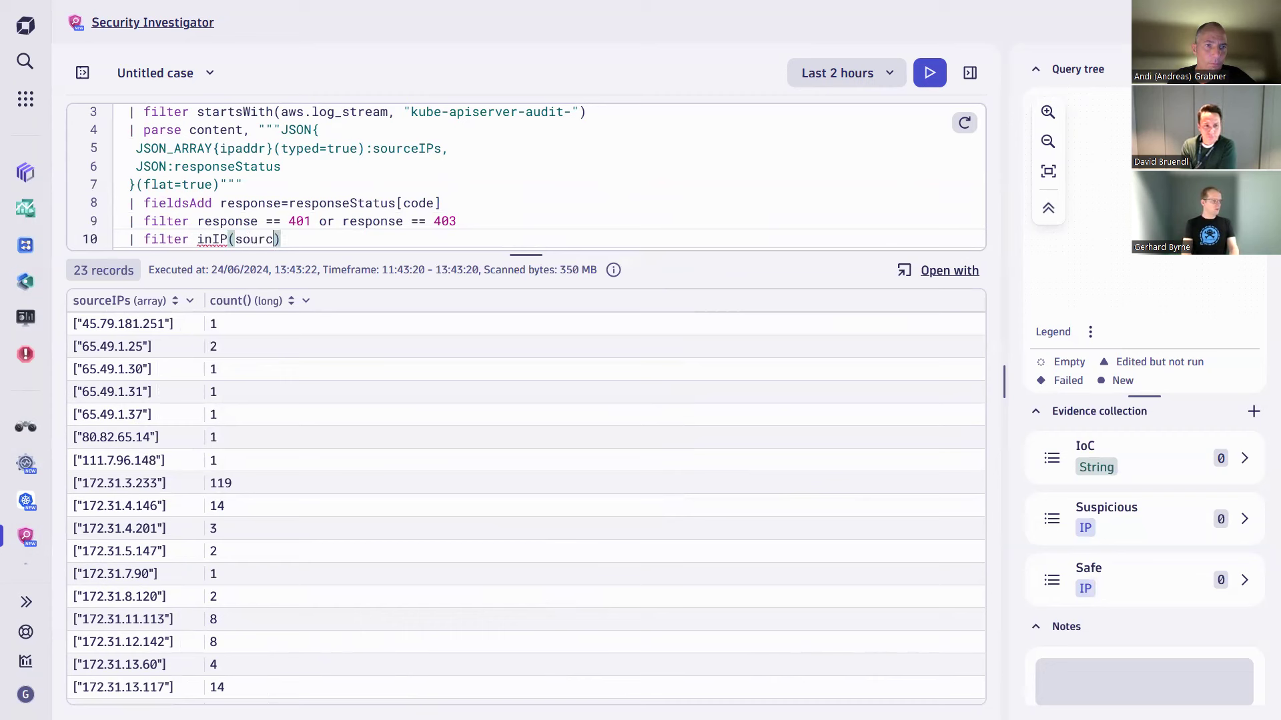
text( {")
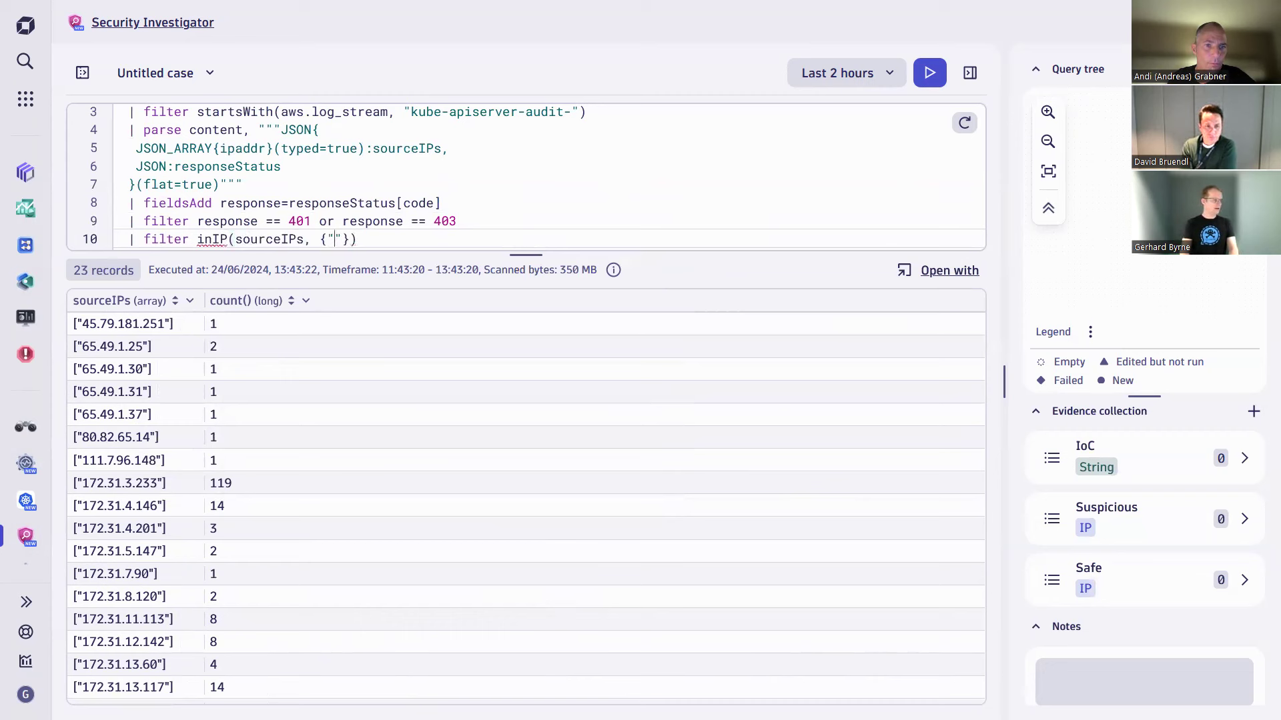
text(172)
text(.31.3.233)
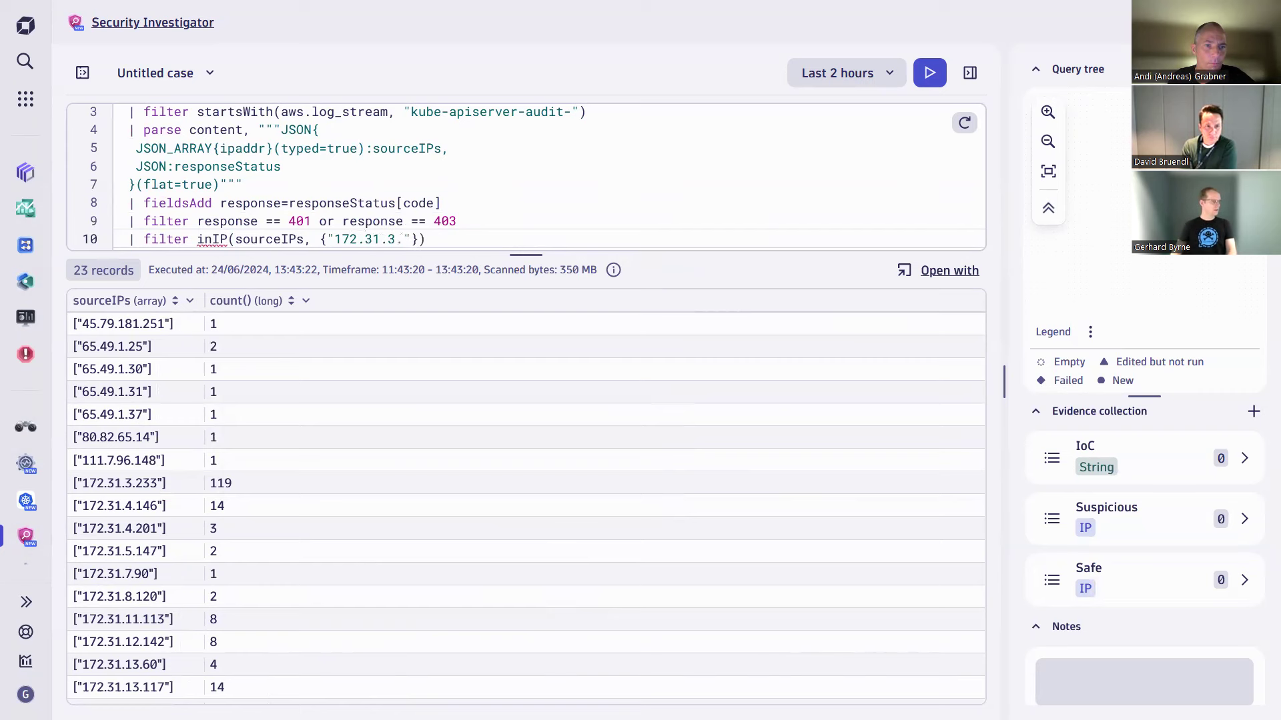
key(ctrl+Return)
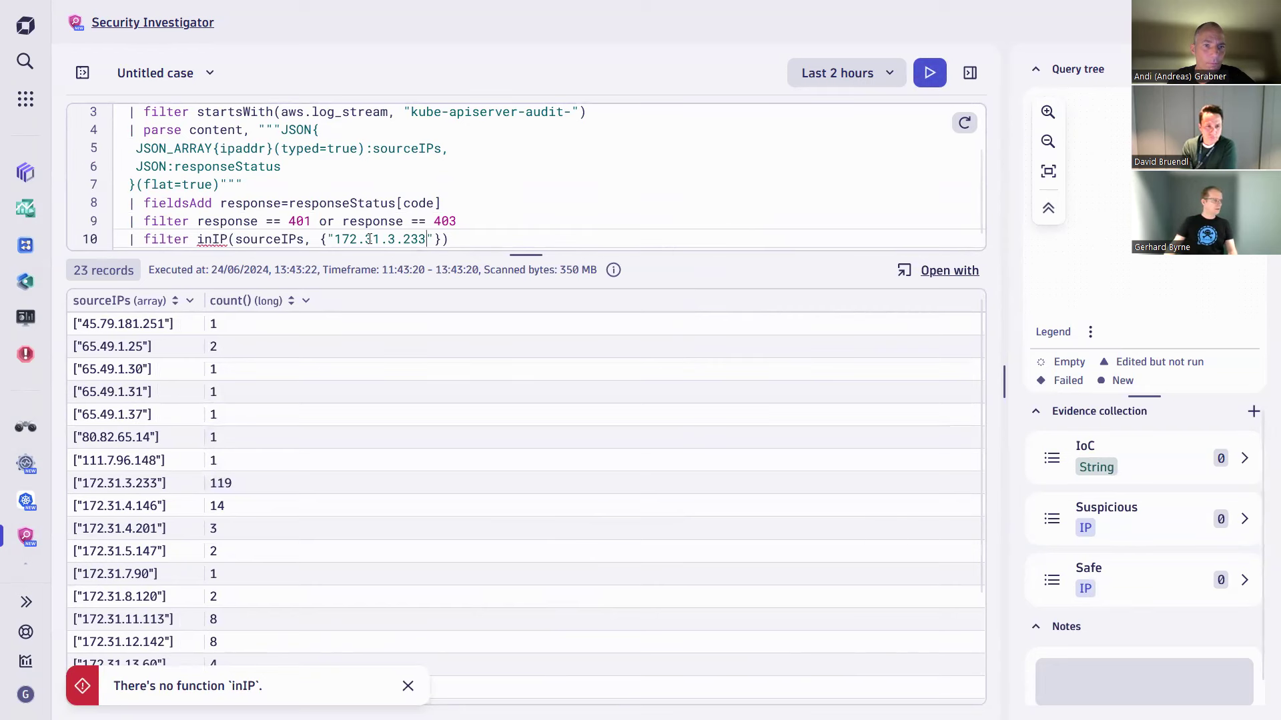
Step: Change the filter function name to ipIN, run the query and look through the matching log records
double_click(211, 240)
text(ipIN)
key(ctrl+Return)
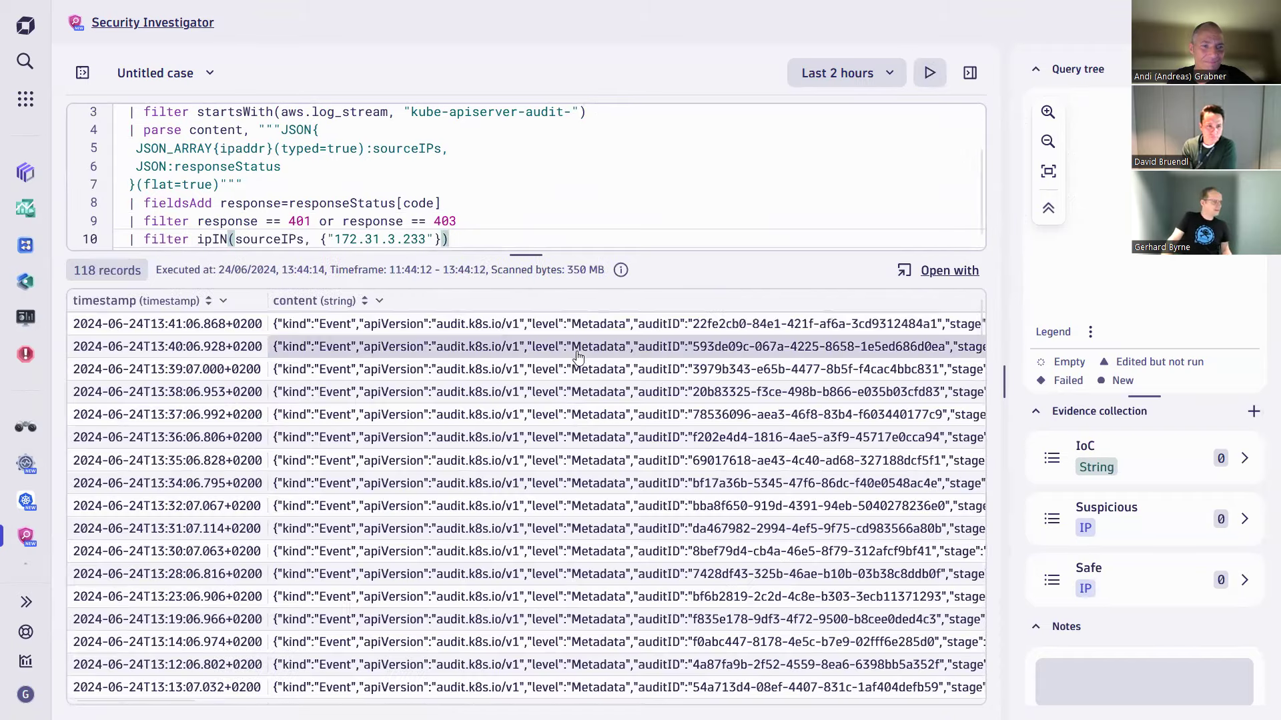
scroll(587, 461, down, 3)
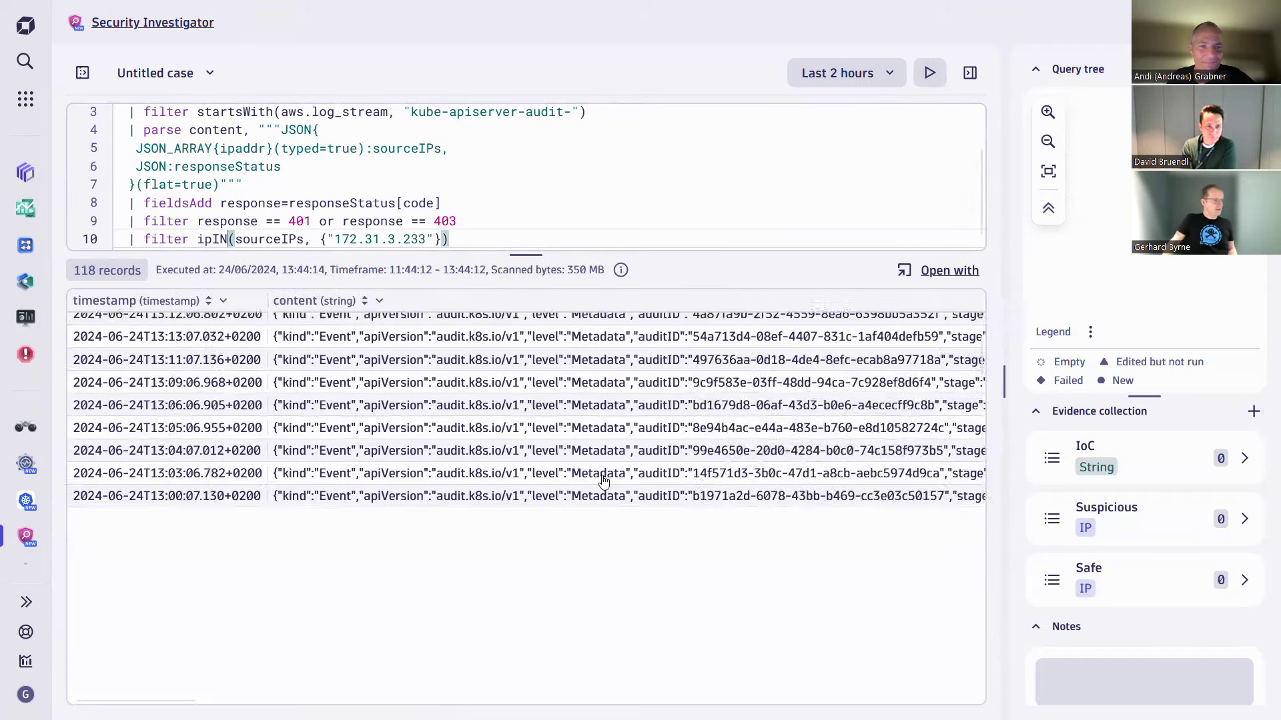
Step: Remove the fieldsAdd response line and the 401/403 response filter from the query and run it
click(569, 220)
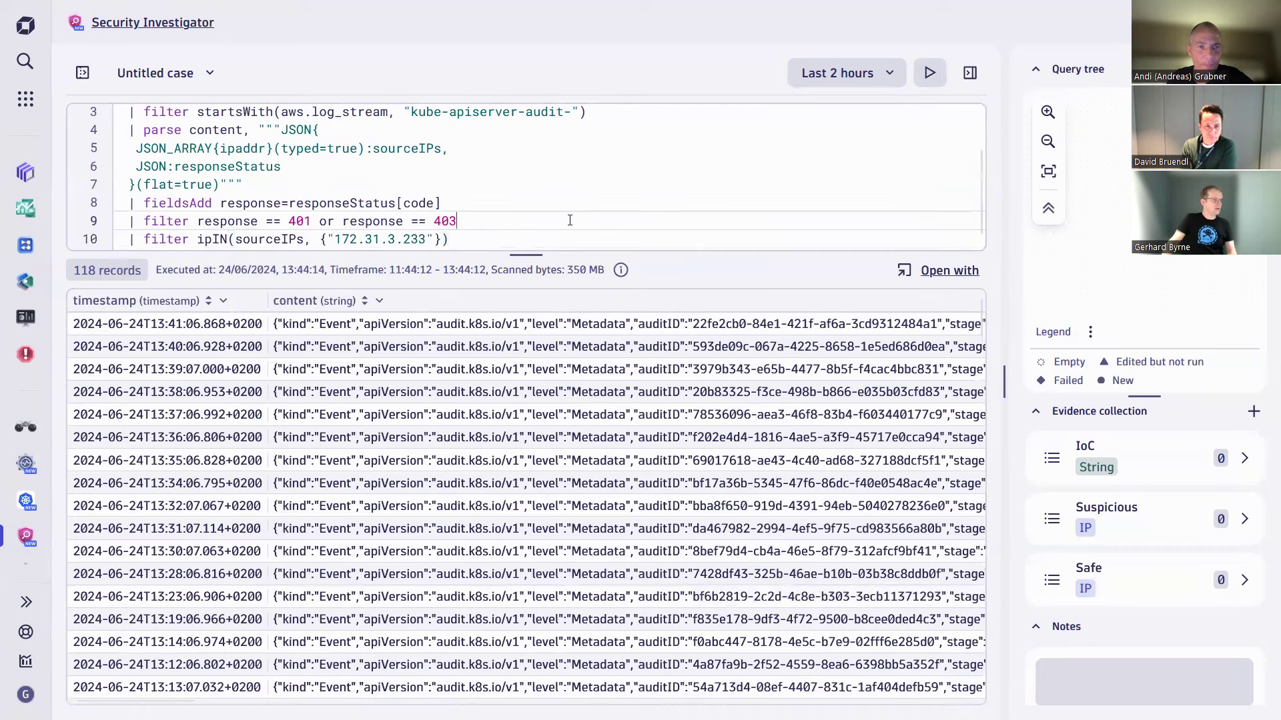
key(shift+Home)
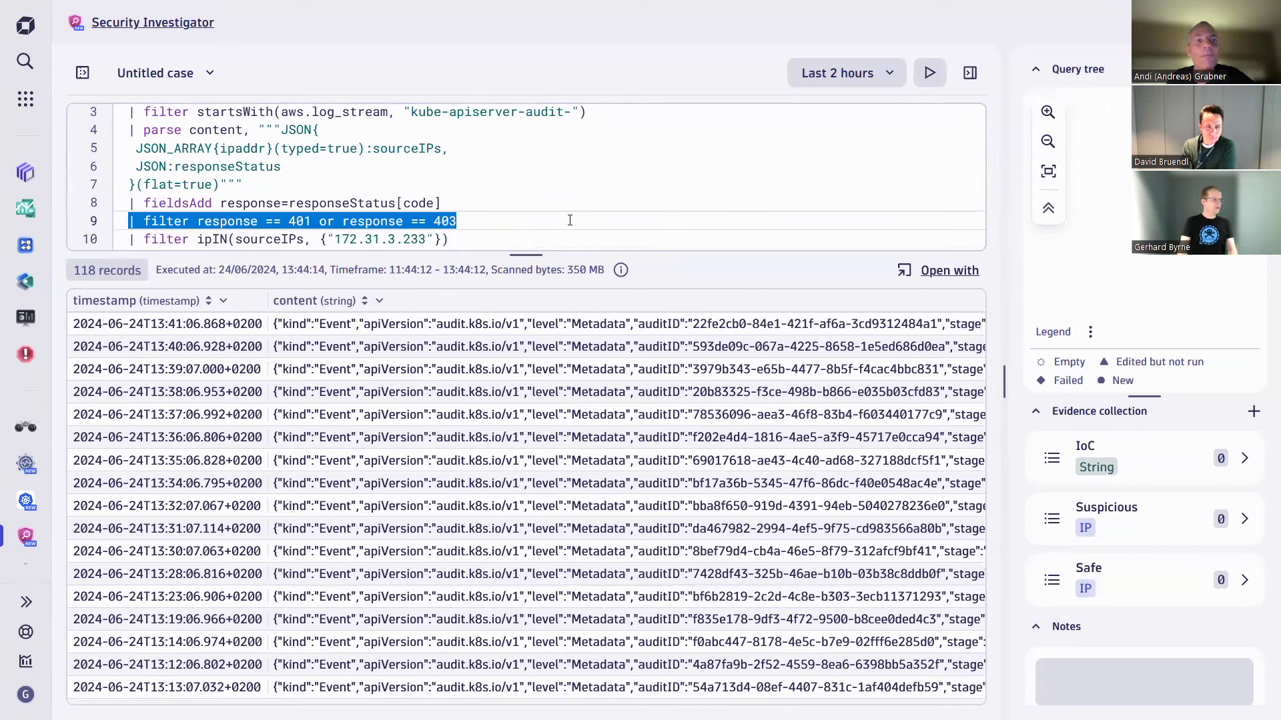
key(shift+Up)
key(BackSpace)
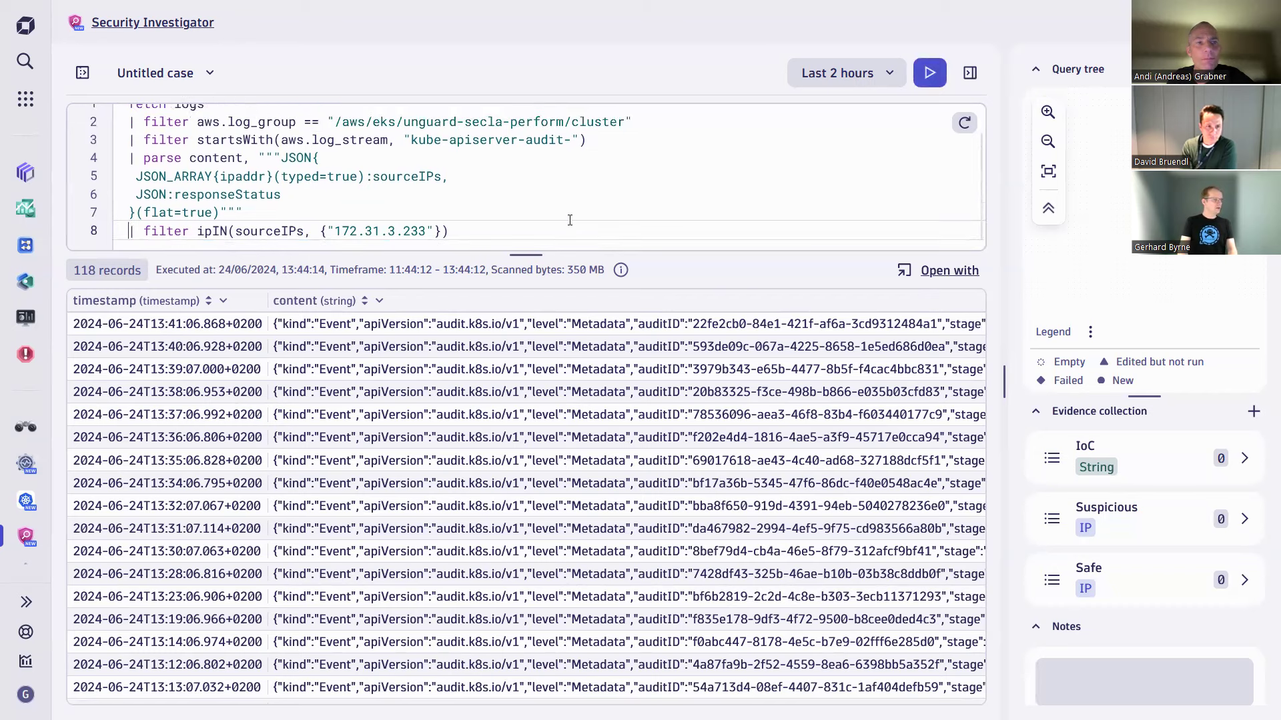
key(ctrl+Return)
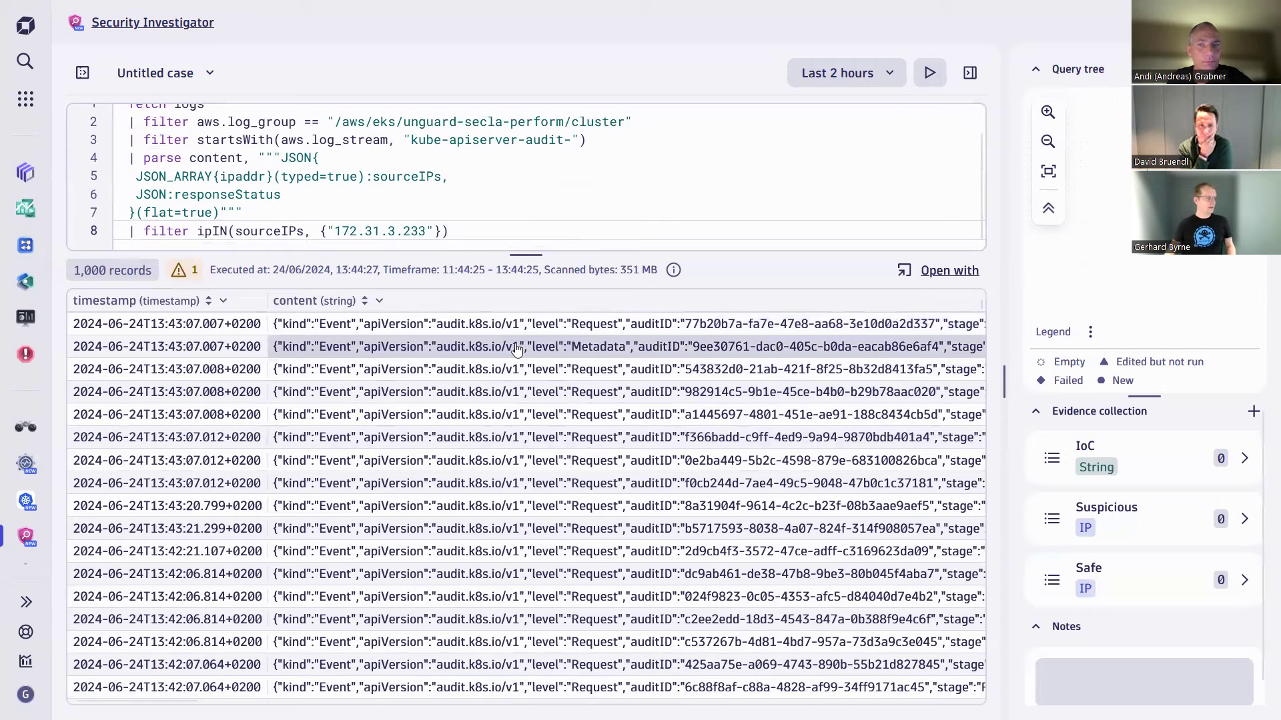
Step: Extract fields from the second record's content using the Dynatrace k8s audit pattern and insert that pattern into the query
click(517, 349)
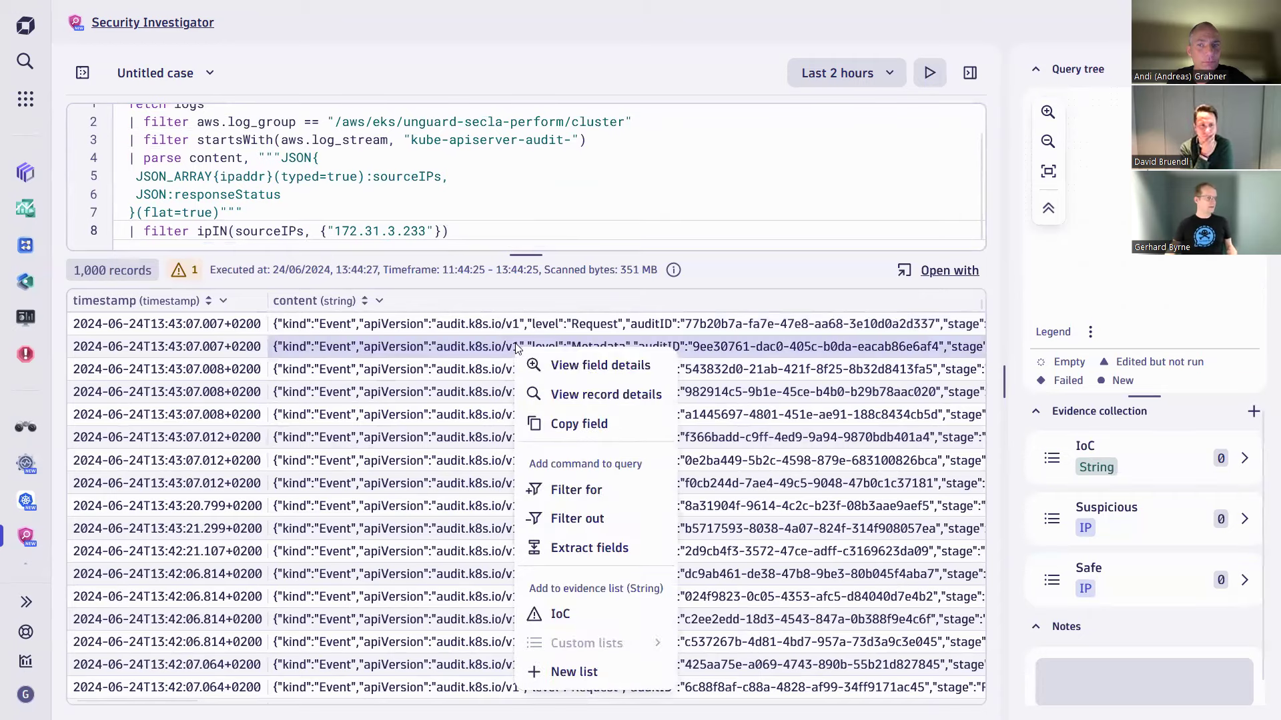
click(620, 548)
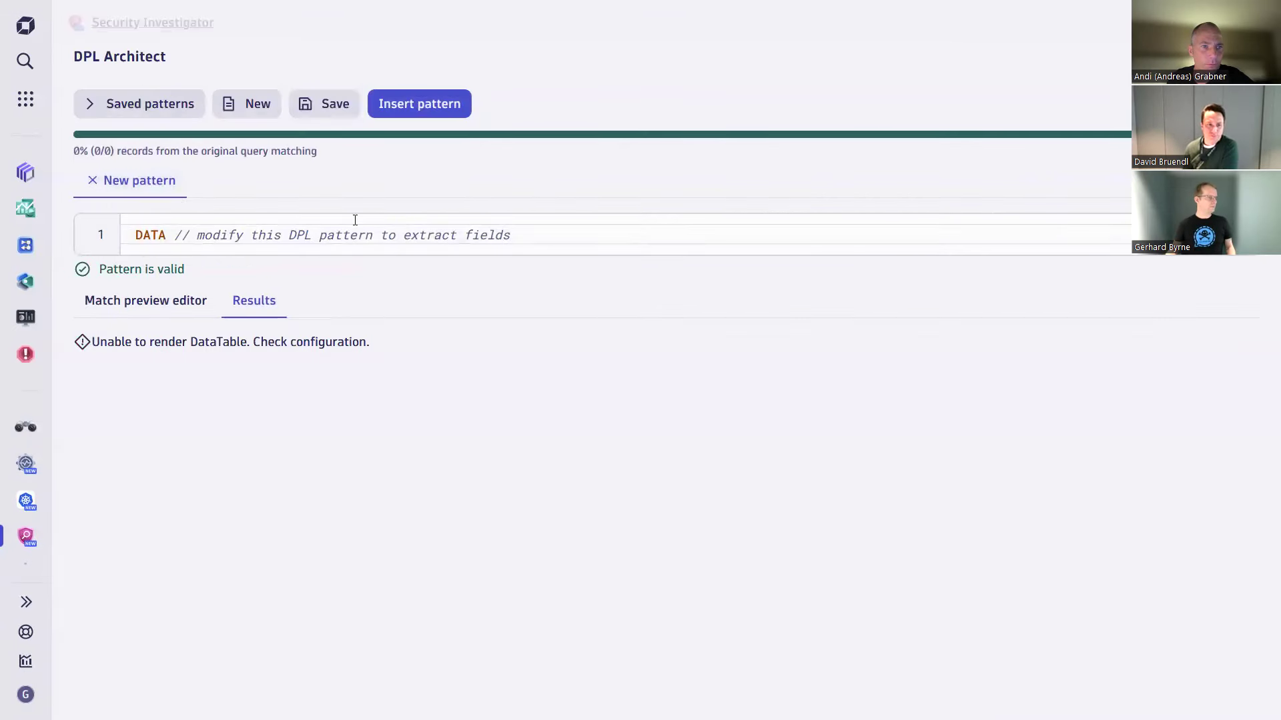
click(95, 110)
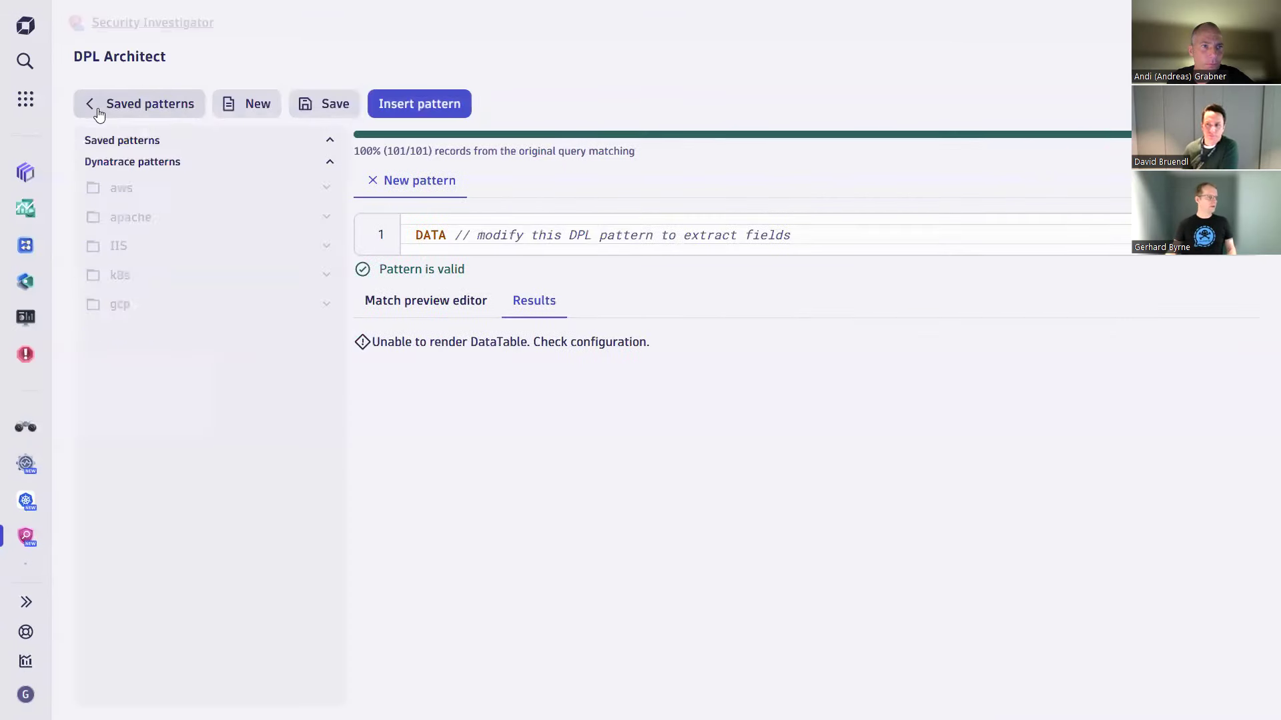
click(154, 279)
click(150, 338)
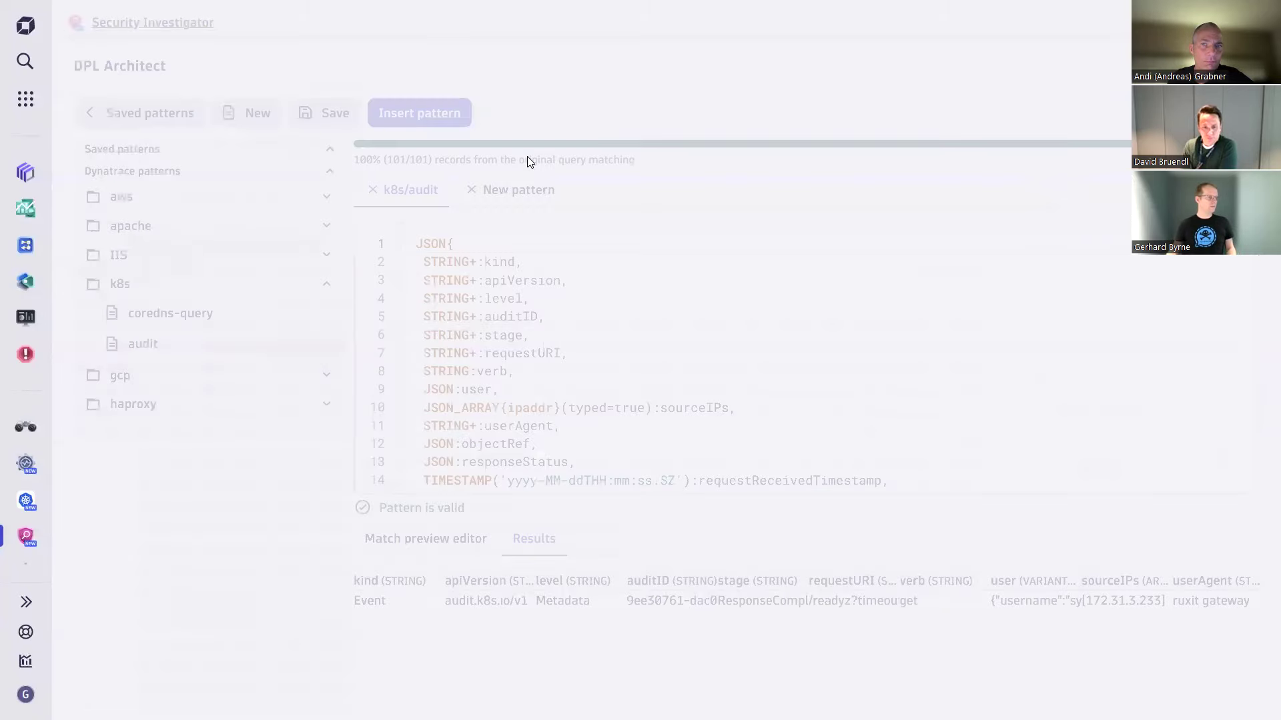
scroll(315, 189, down, 2)
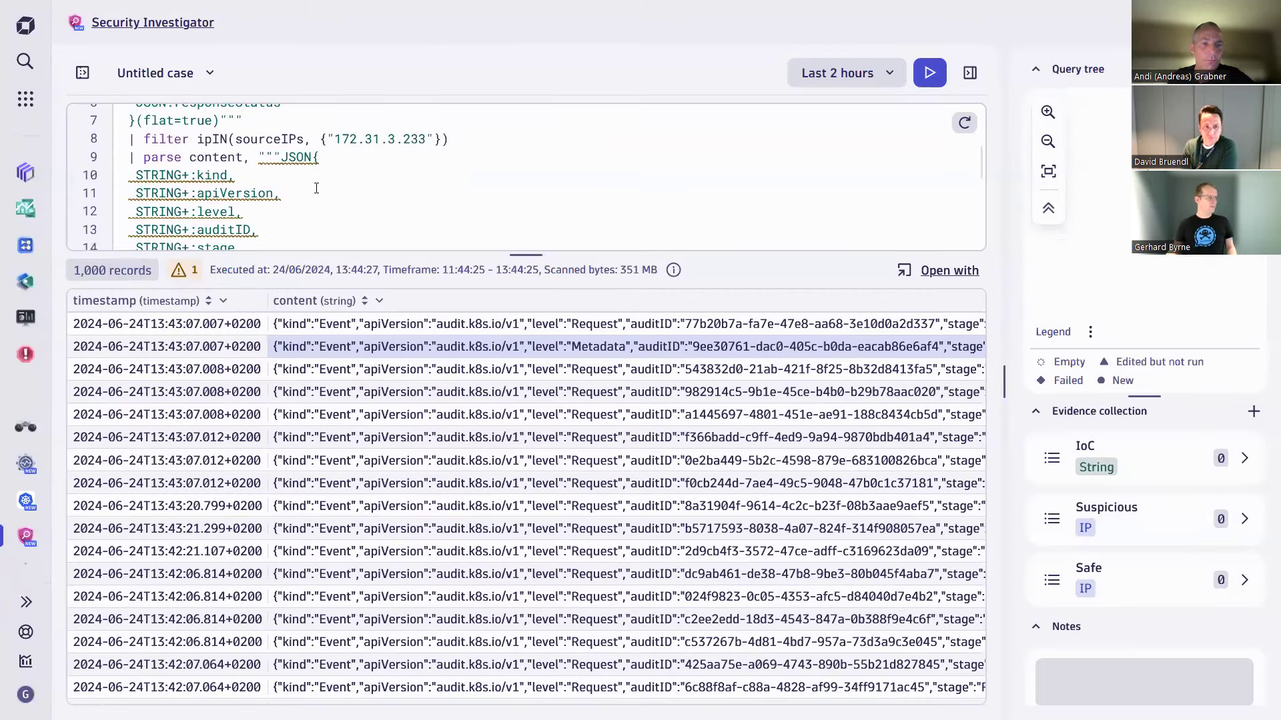
Step: Remove the original parse command for sourceIPs and responseStatus and move the ipIN filter below the full audit parse command
scroll(294, 214, up, 3)
drag(271, 234, 128, 179)
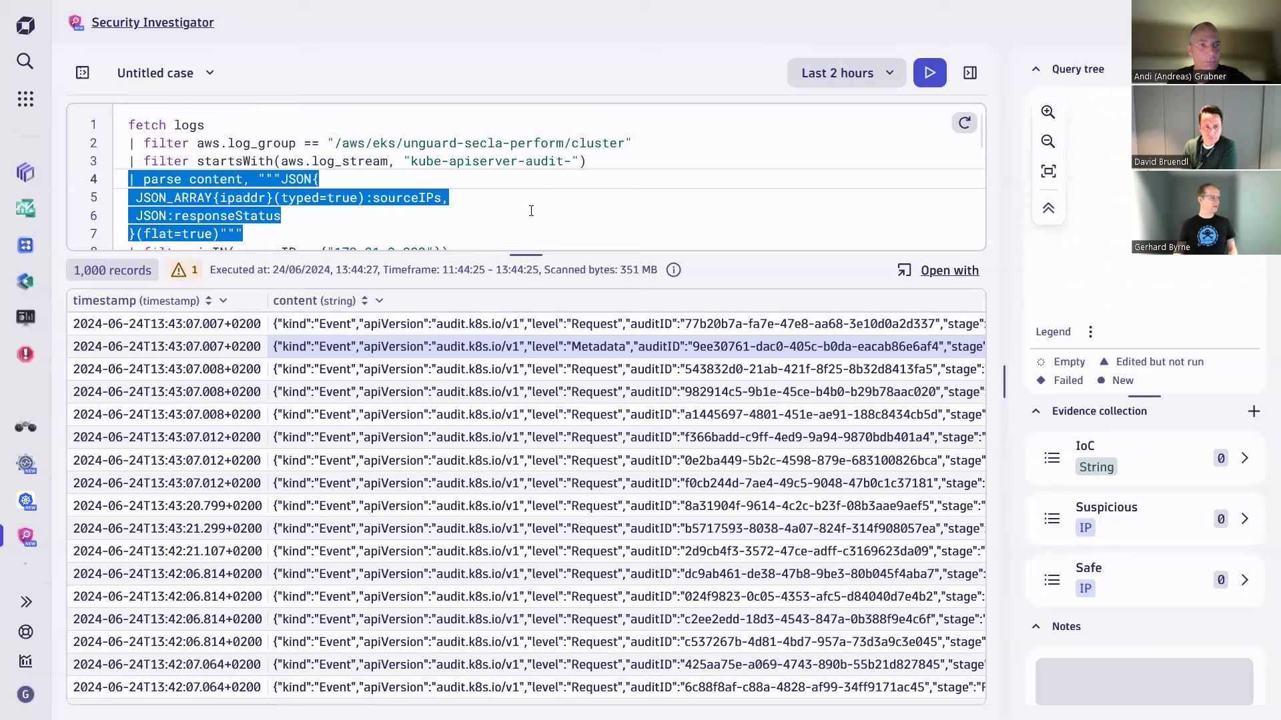
key(ctrl+x)
key(Delete)
key(shift+End)
key(ctrl+x)
key(Delete)
key(ctrl+End)
key(ctrl+v)
Step: Append "| fields requestURI, userAgent, responseStatus" to the query, run it and review the returned requests
key(Return)
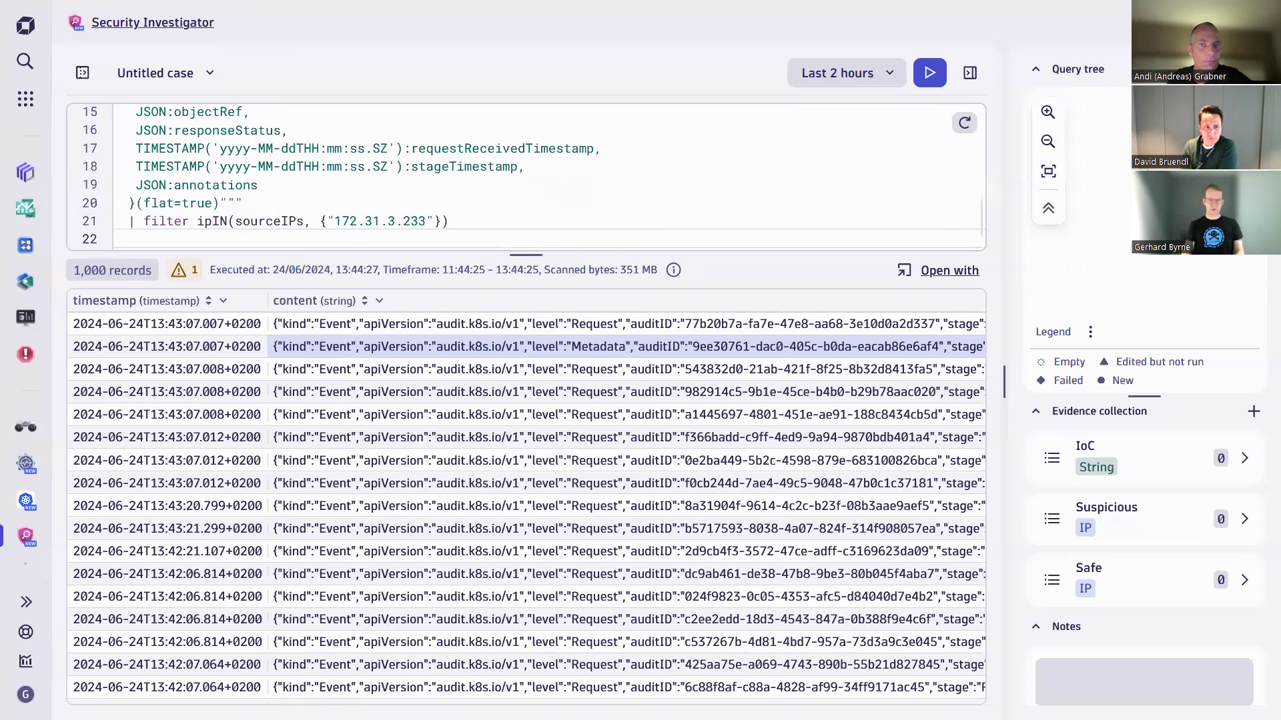
text(| fields )
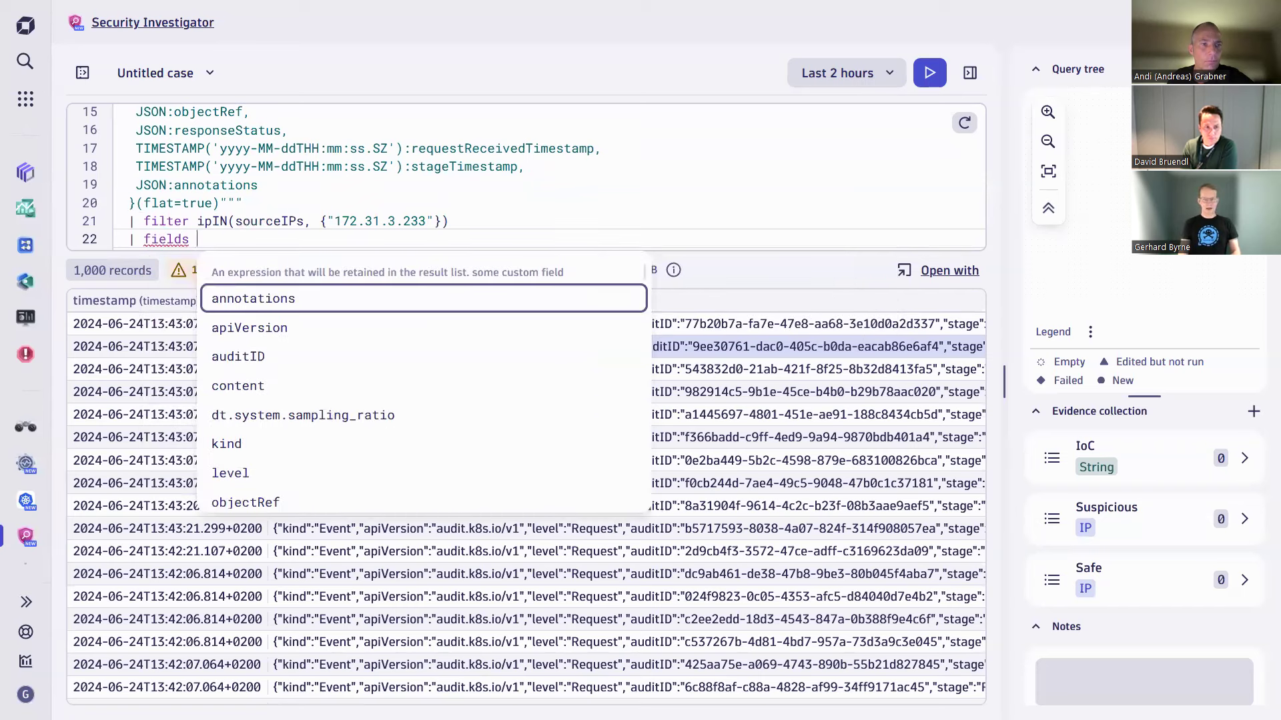
text(reque)
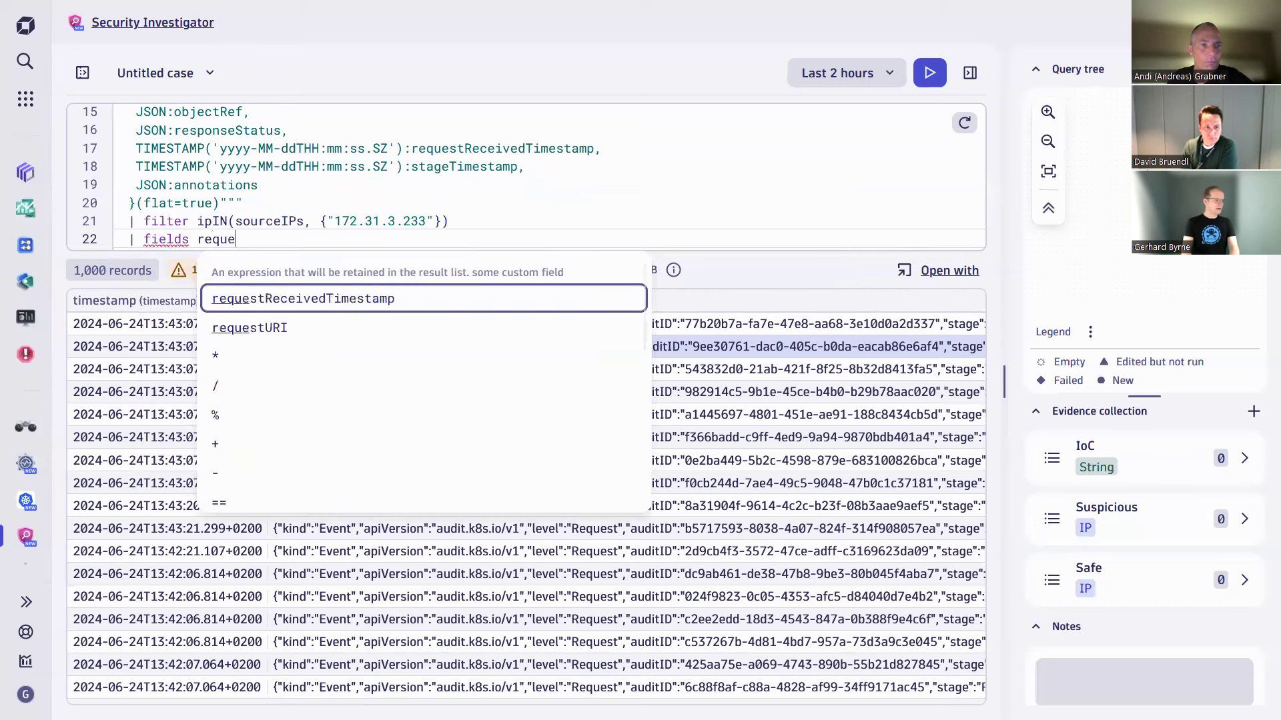
key(Down)
key(Return)
text(, user)
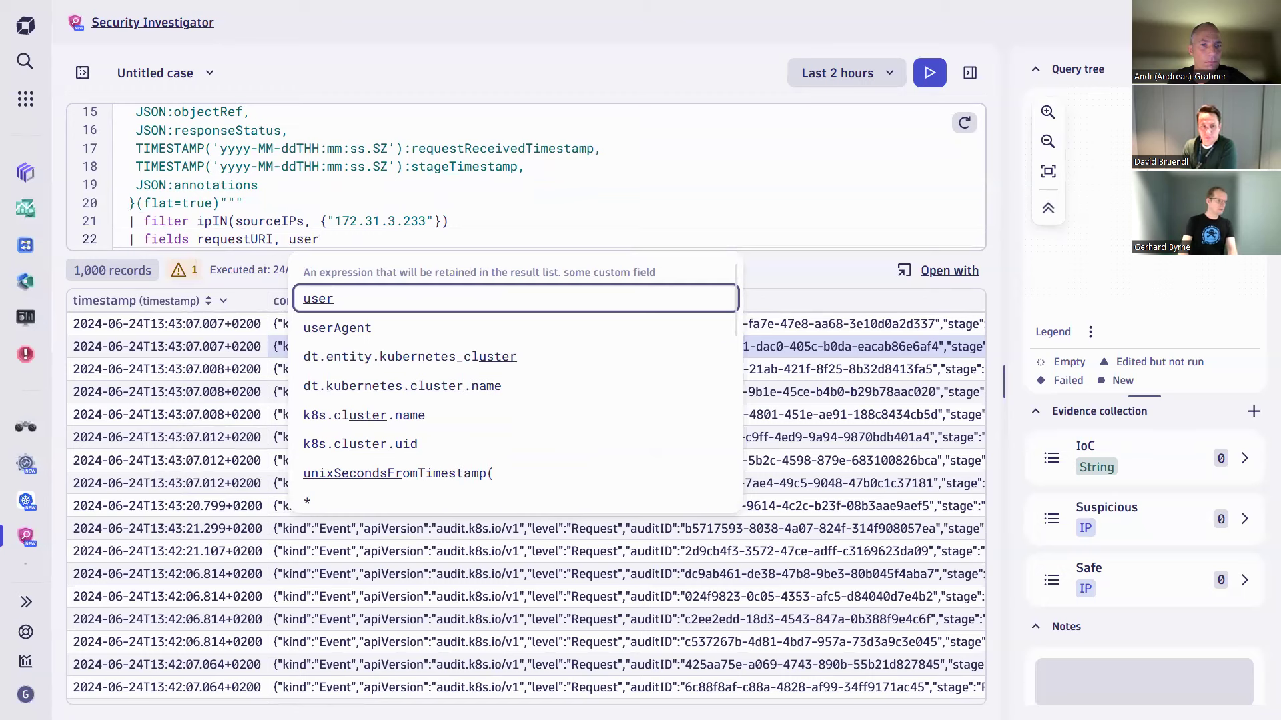
key(Down)
key(Return)
text(, resp)
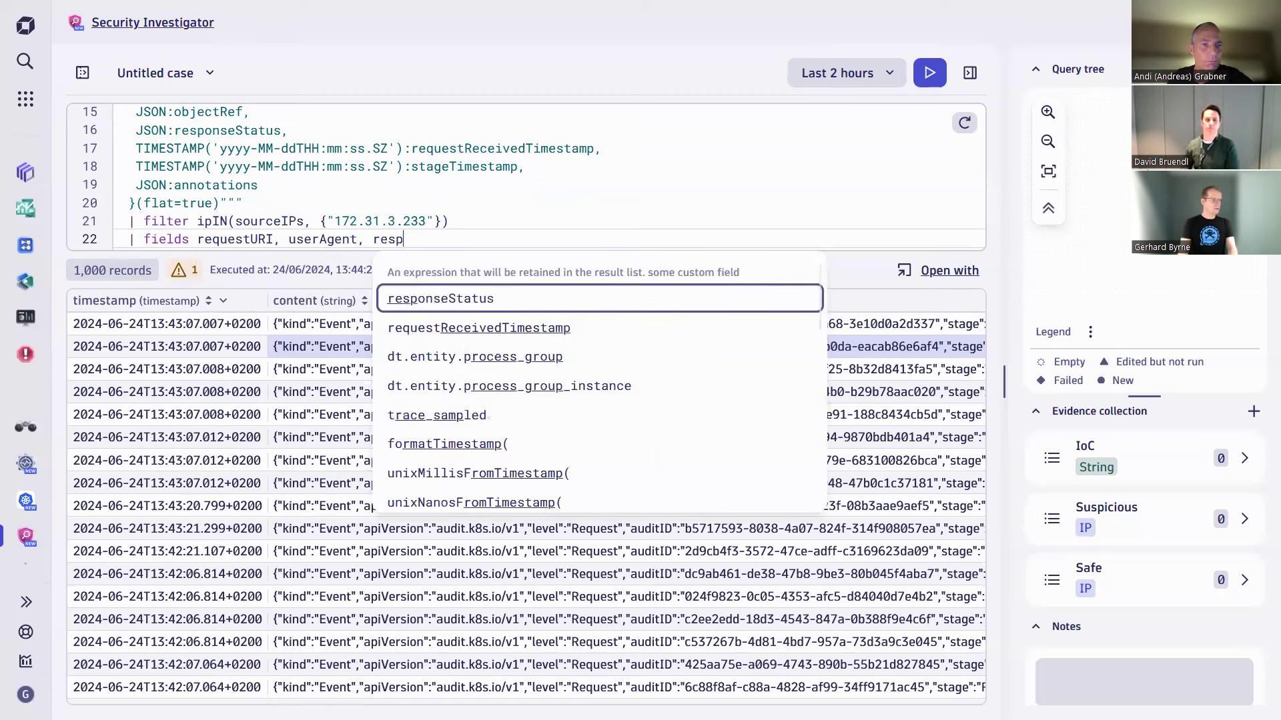
key(Return)
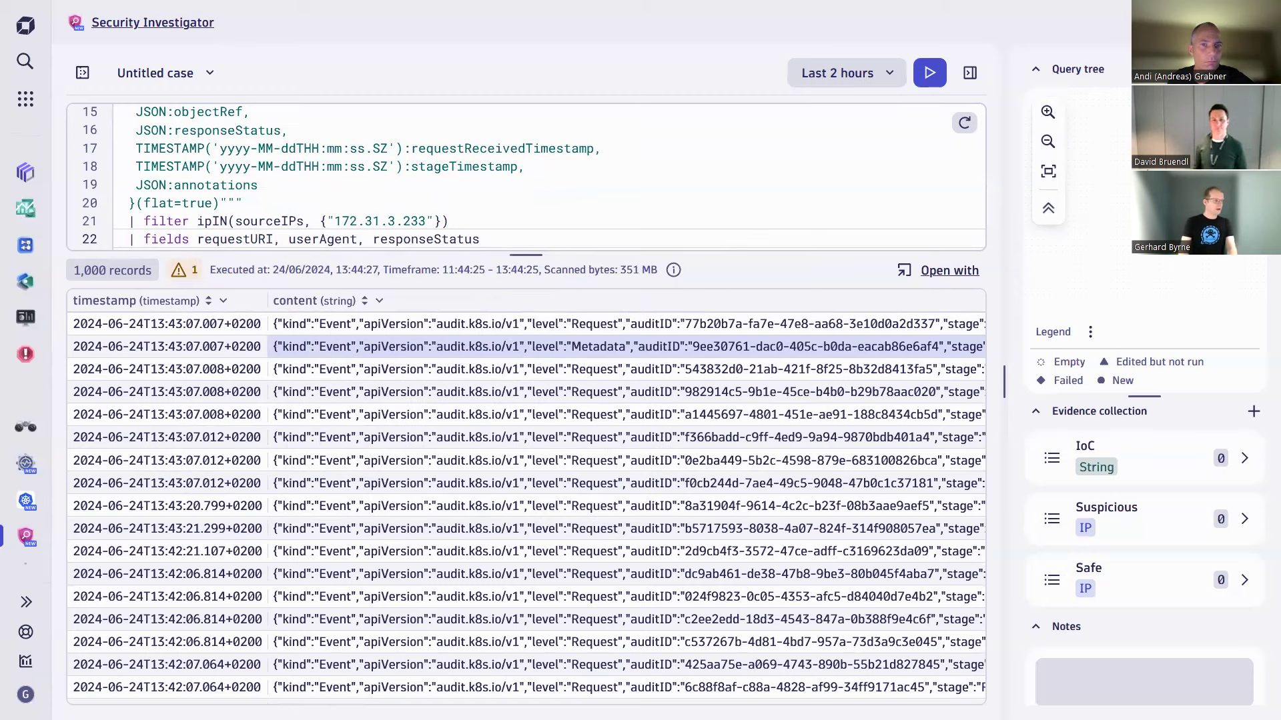
key(ctrl+Return)
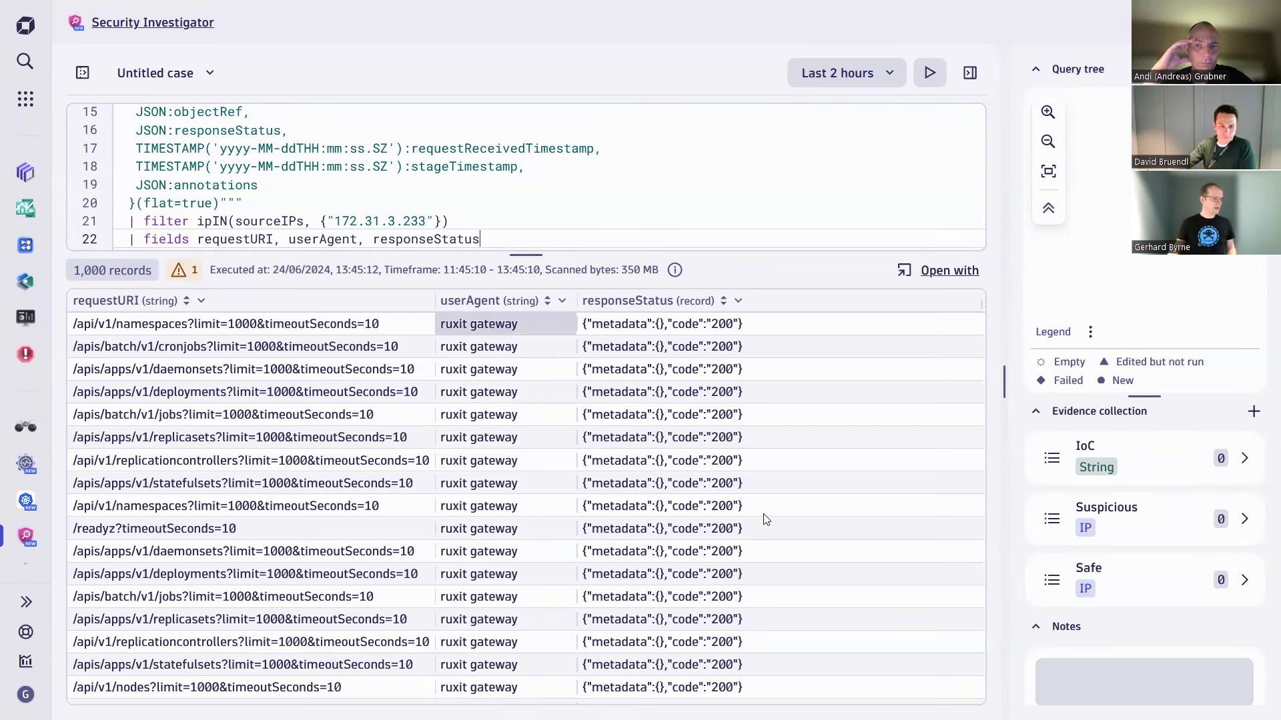
scroll(654, 507, down, 10)
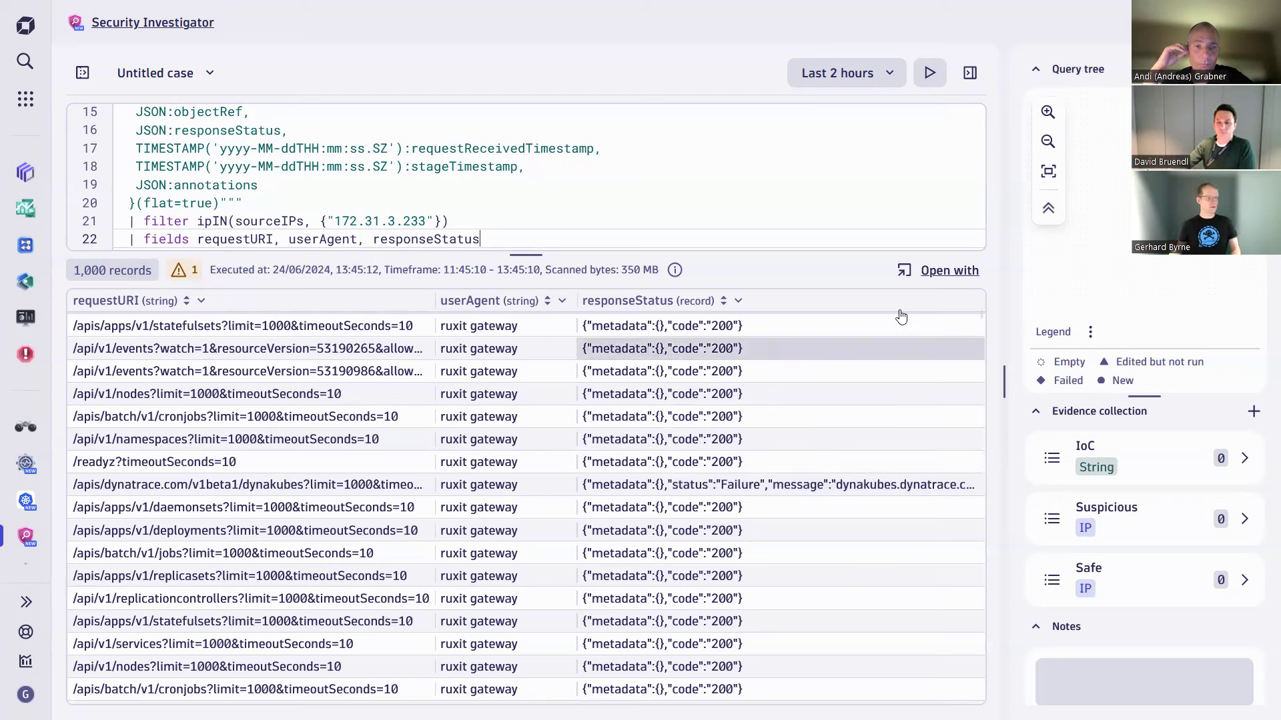
Step: Go back to the earlier source IP summary query in the query tree and copy the address 111.7.96.148 from its field details
click(1144, 176)
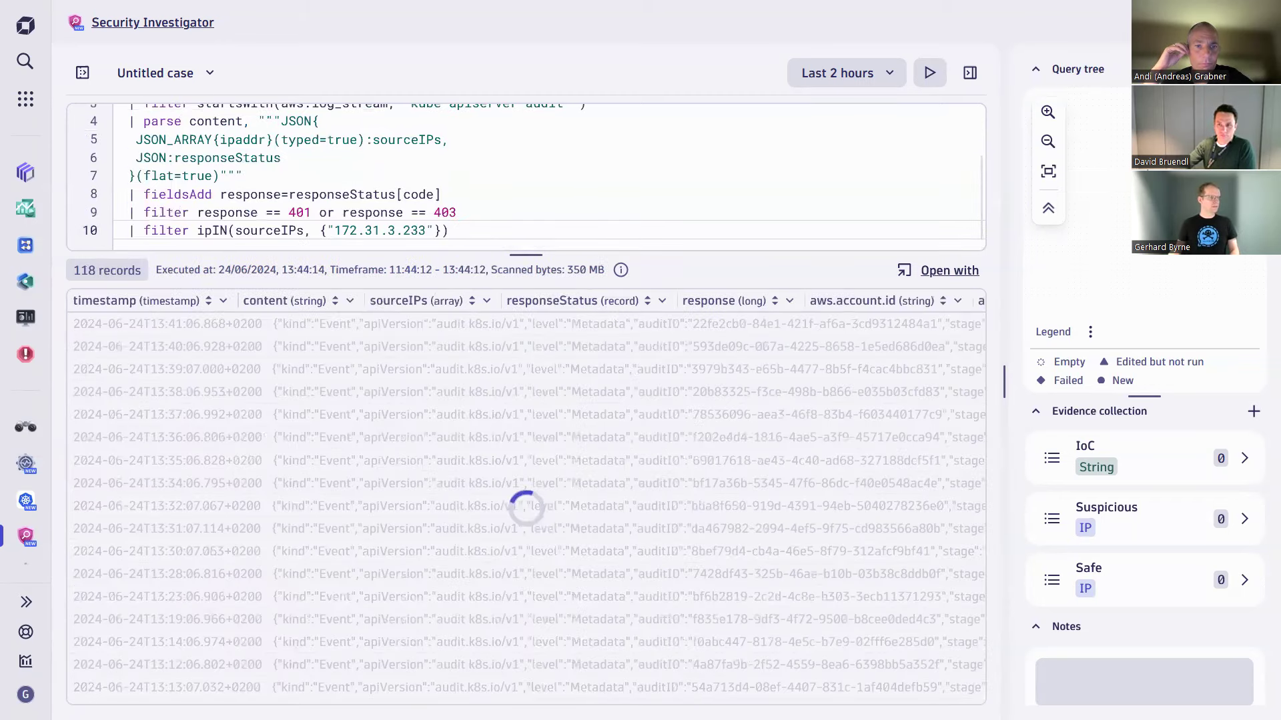
click(1145, 151)
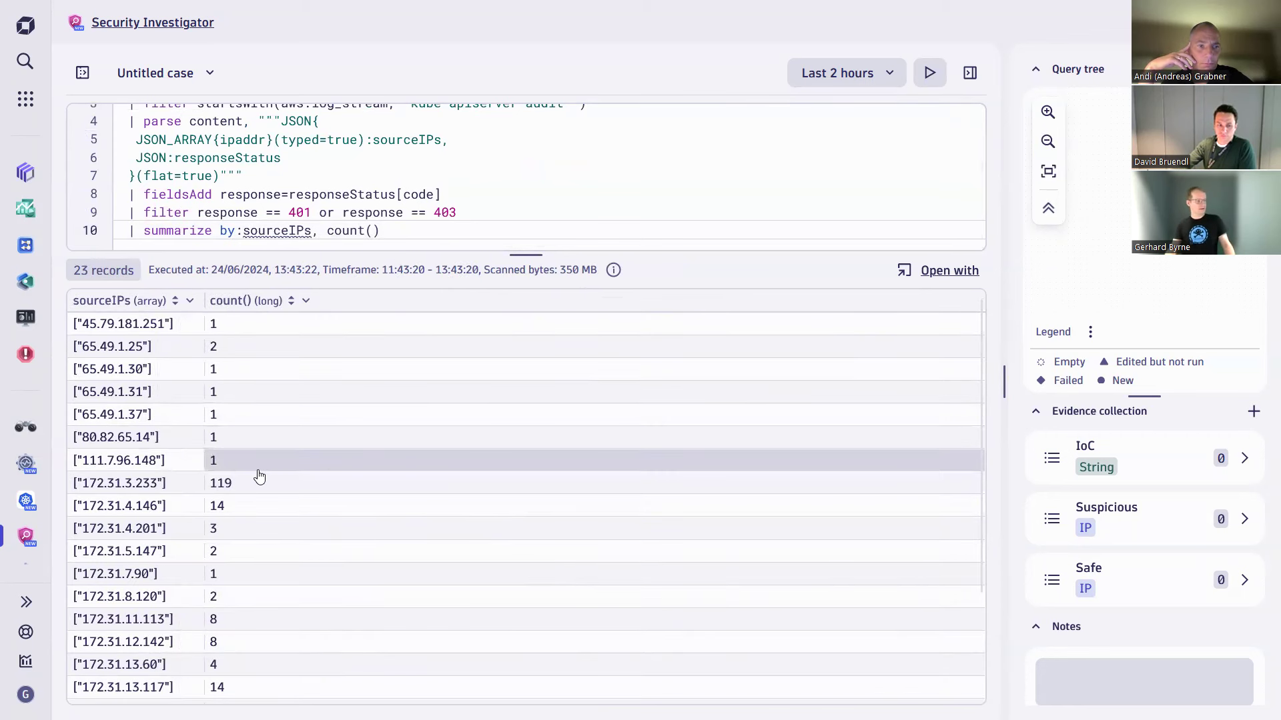
double_click(102, 466)
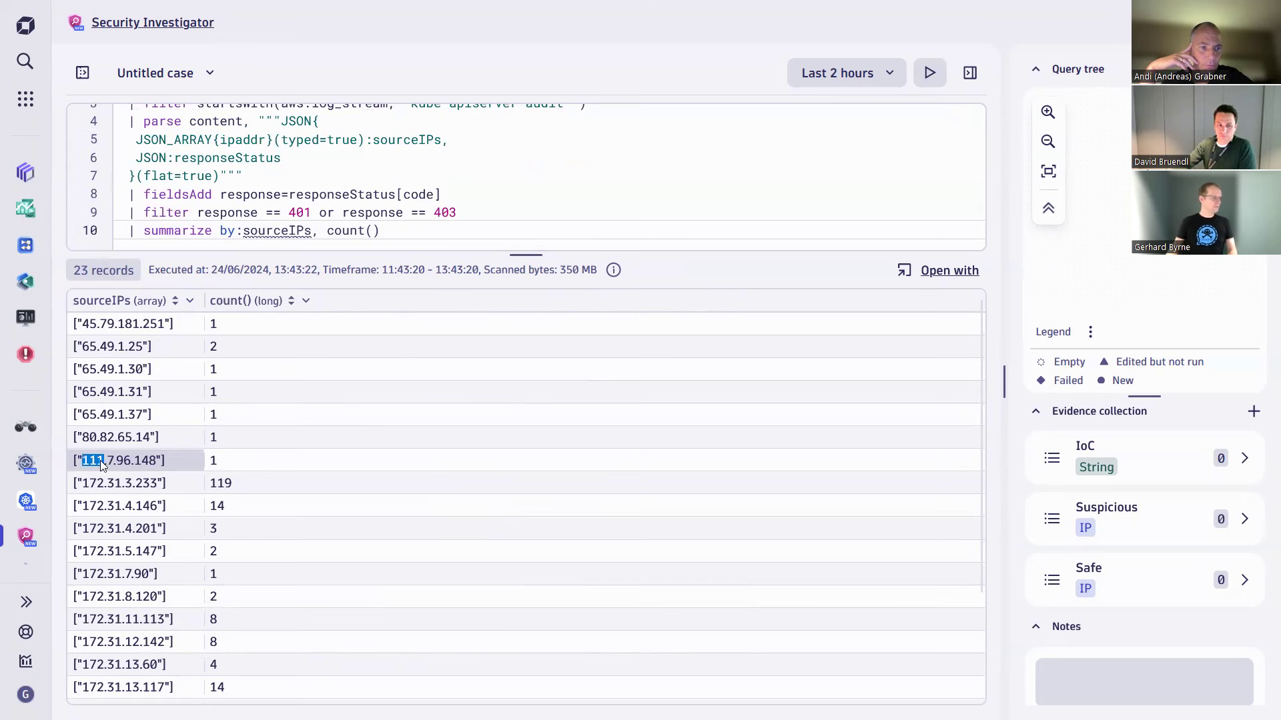
click(270, 114)
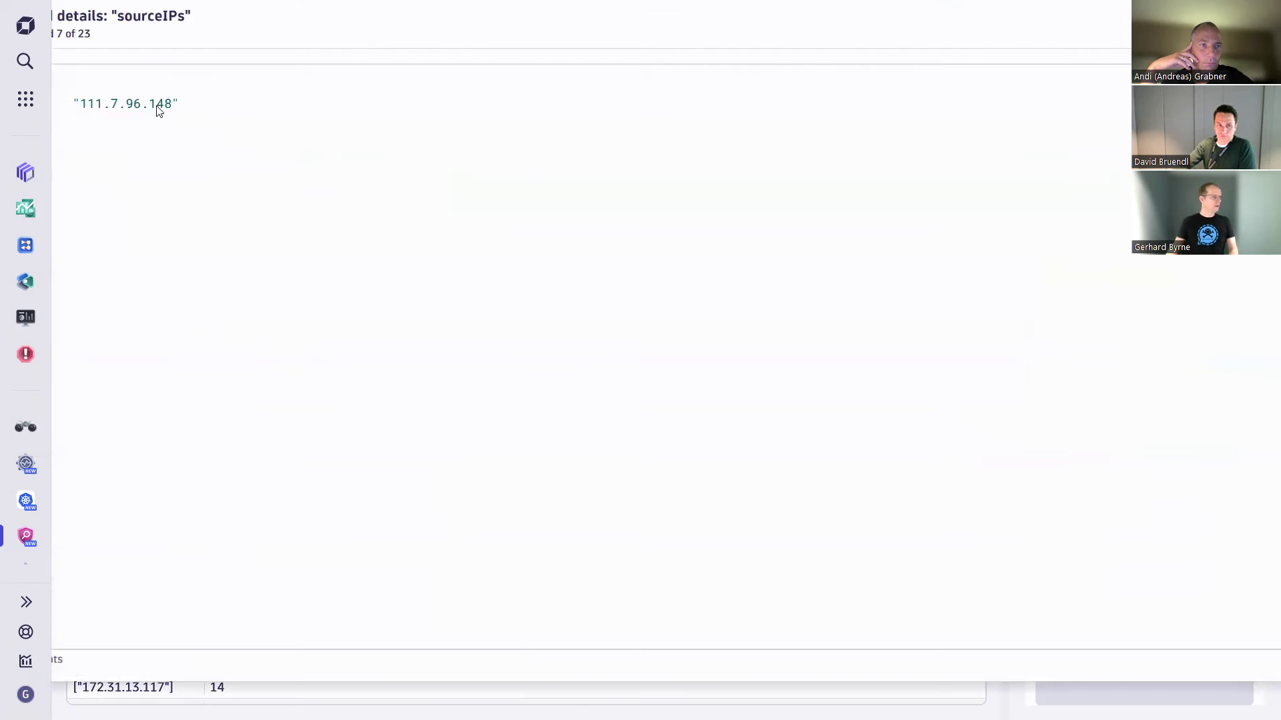
drag(80, 104, 167, 105)
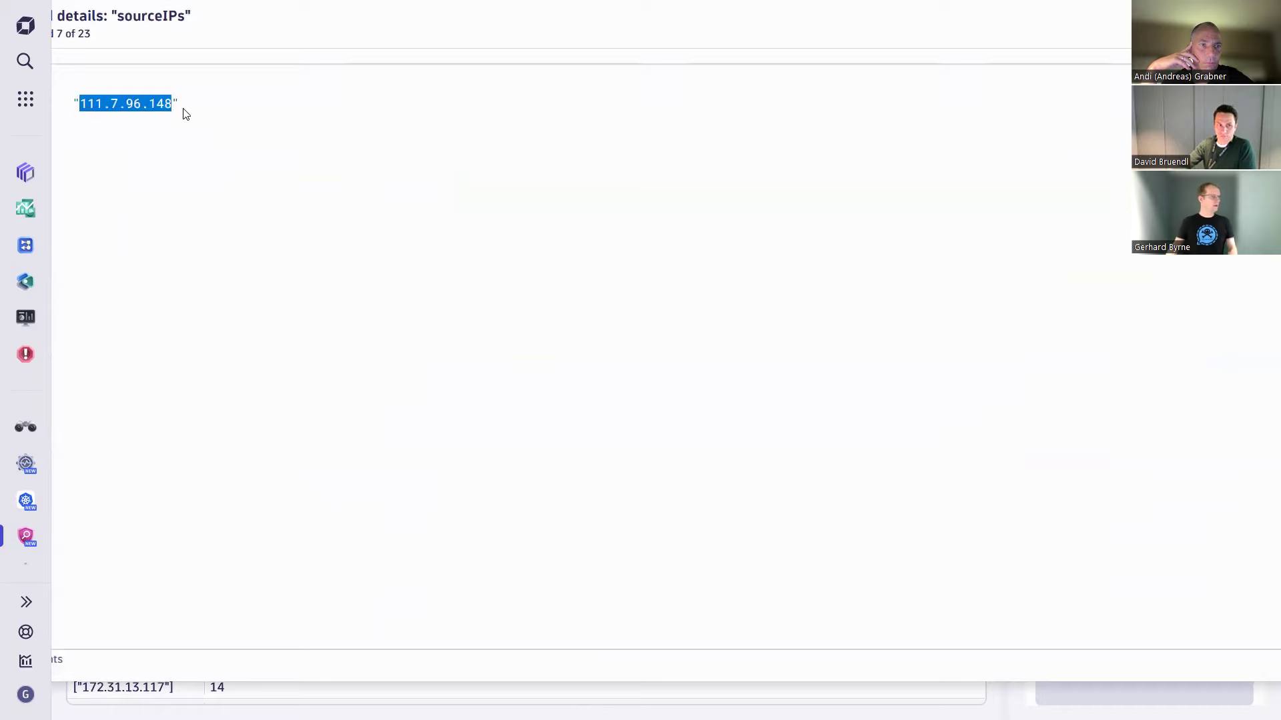
key(Escape)
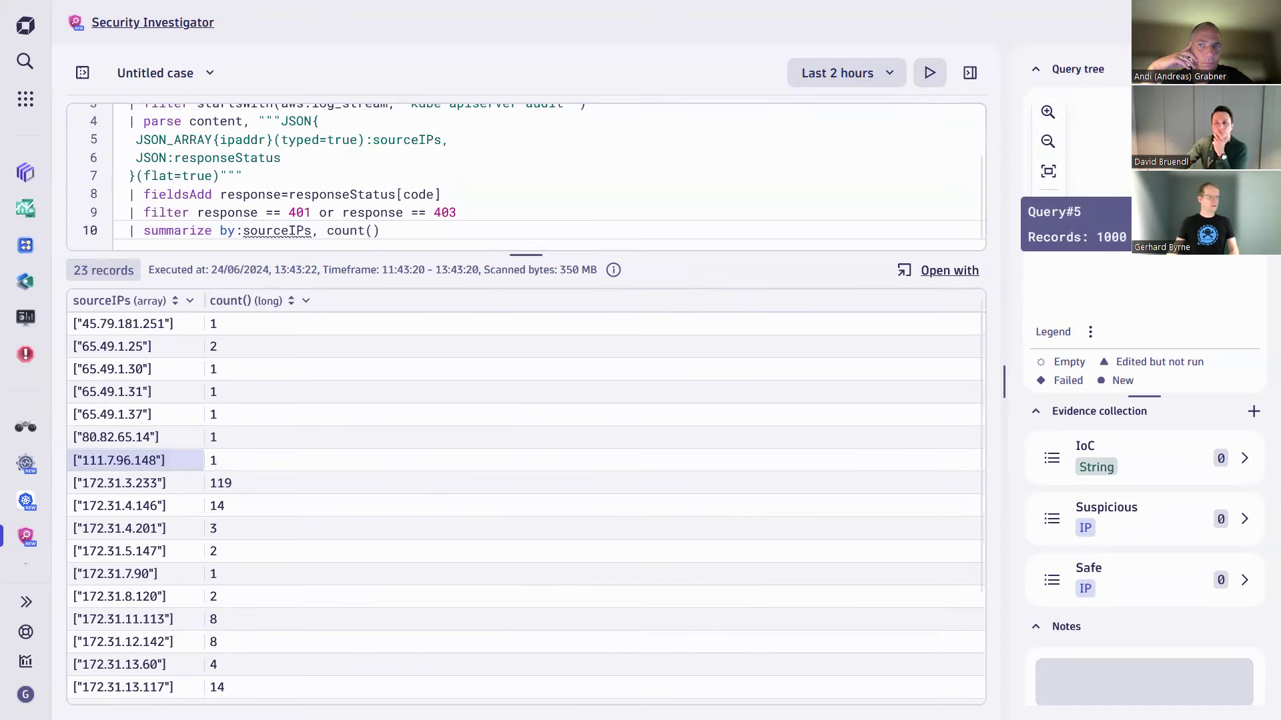
Step: Return to the latest query, replace the filtered IP with 111.7.96.148, run it and examine the record's responseStatus
click(1156, 190)
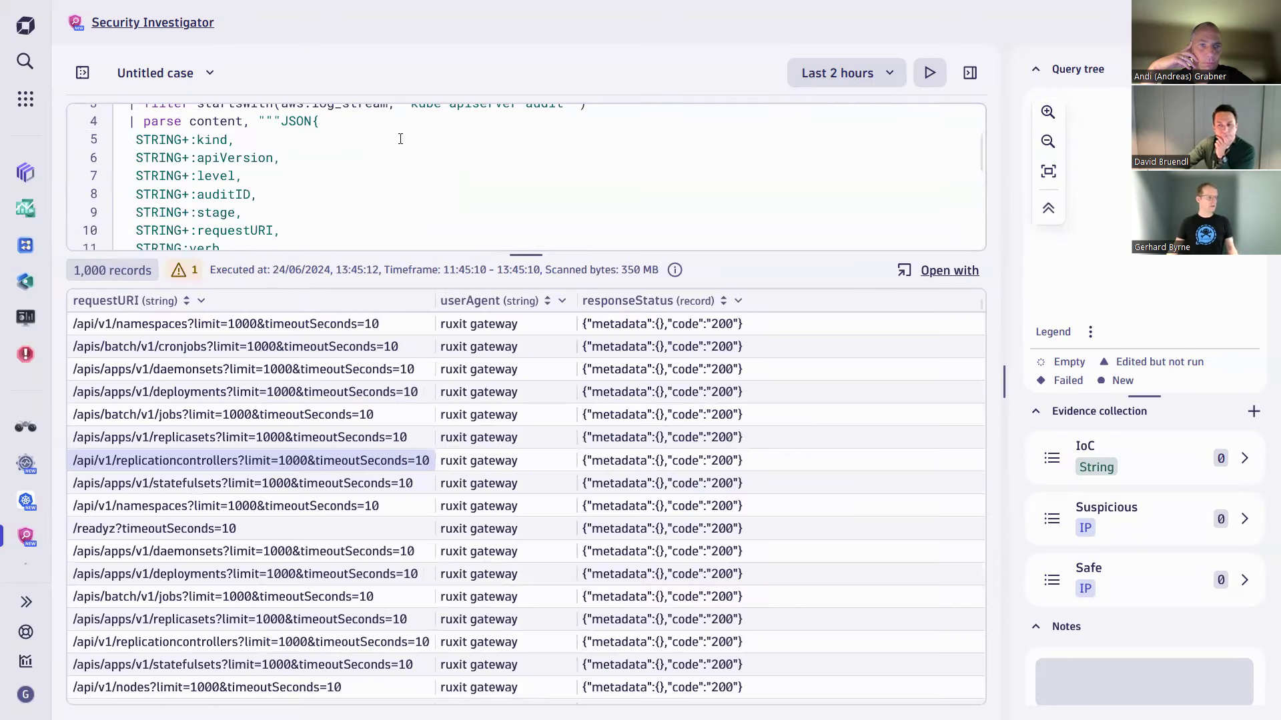
scroll(415, 210, down, 4)
drag(335, 212, 421, 212)
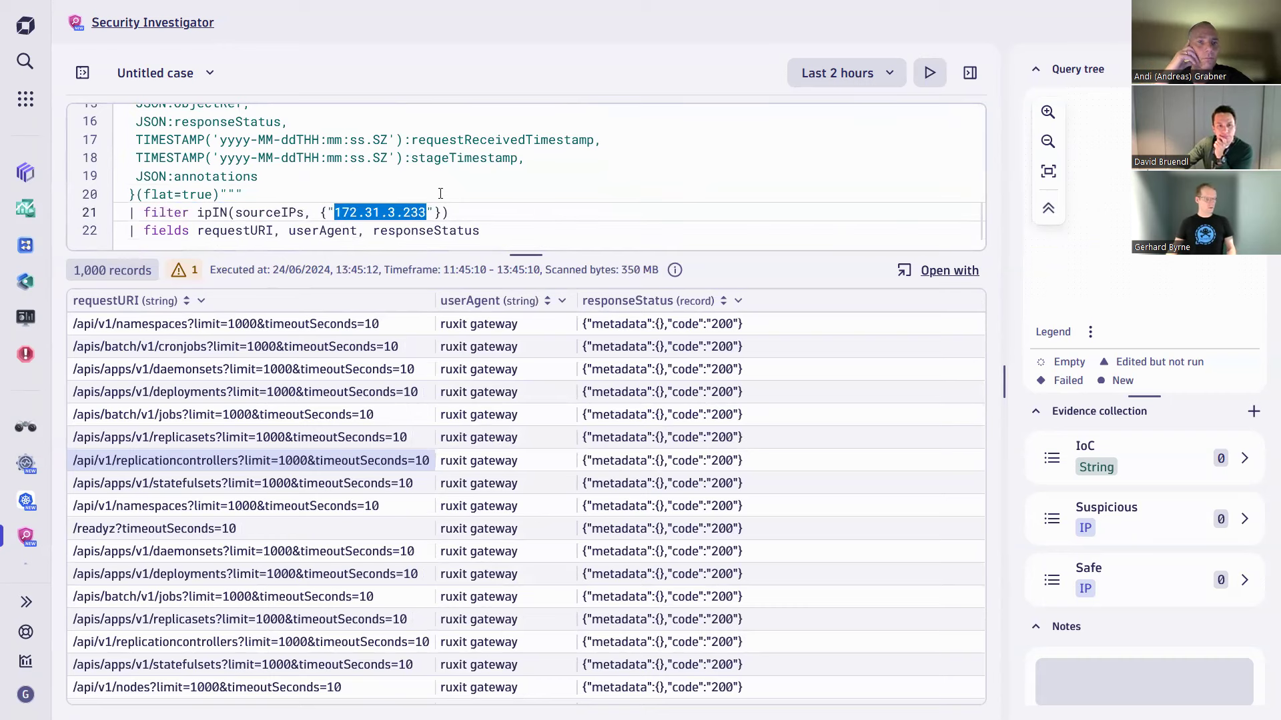
key(ctrl+v)
key(ctrl+Return)
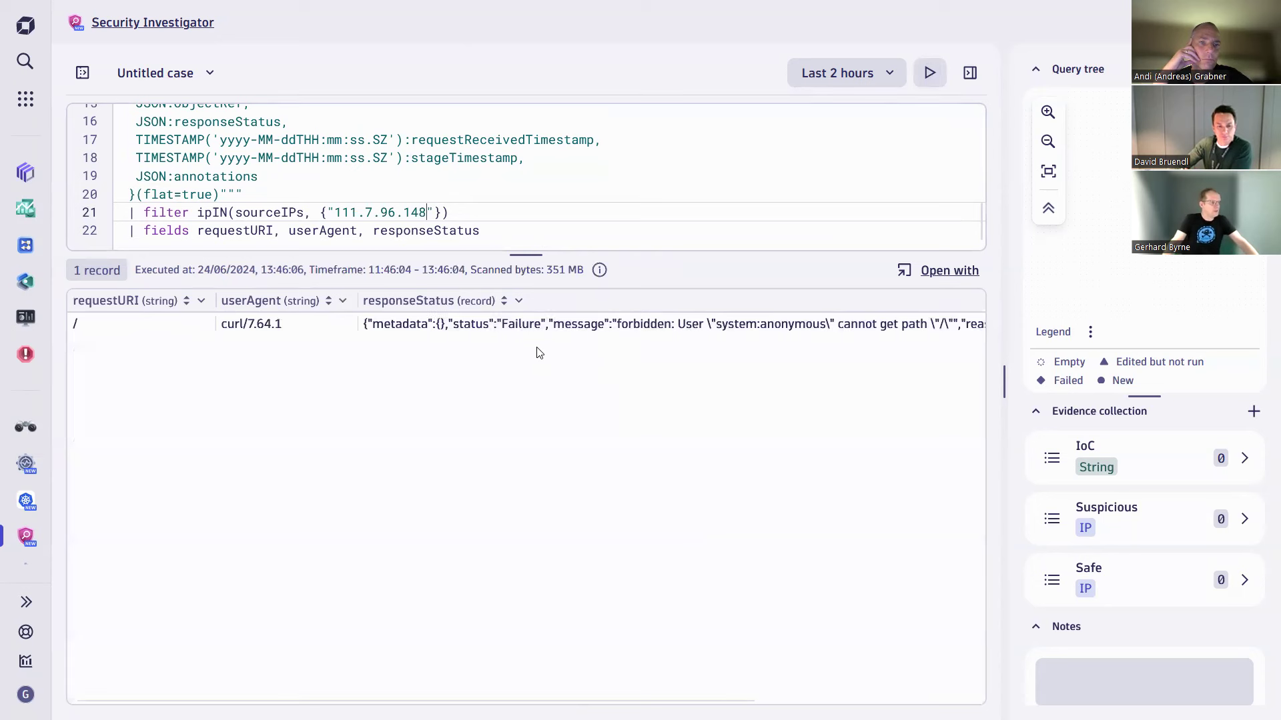
double_click(551, 323)
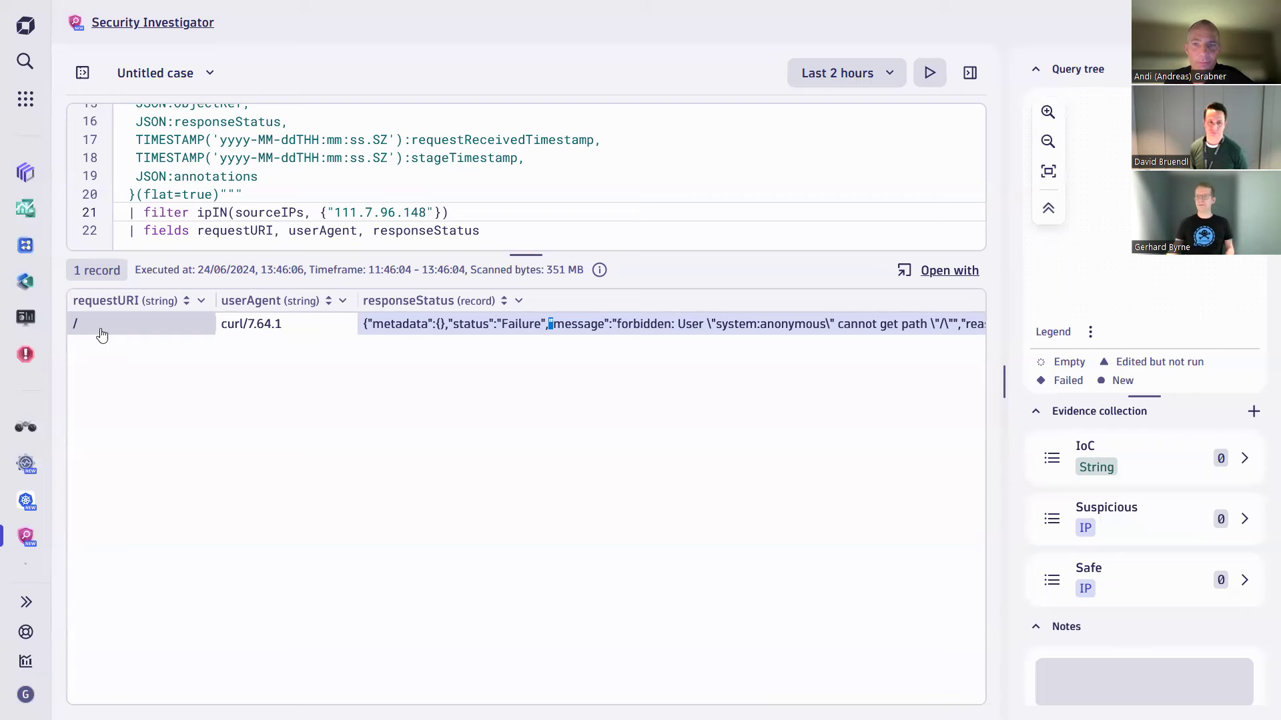
Step: Exit the browser's full-screen mode, switch to the slide presentation and advance to the "More use cases" slide
key(F11)
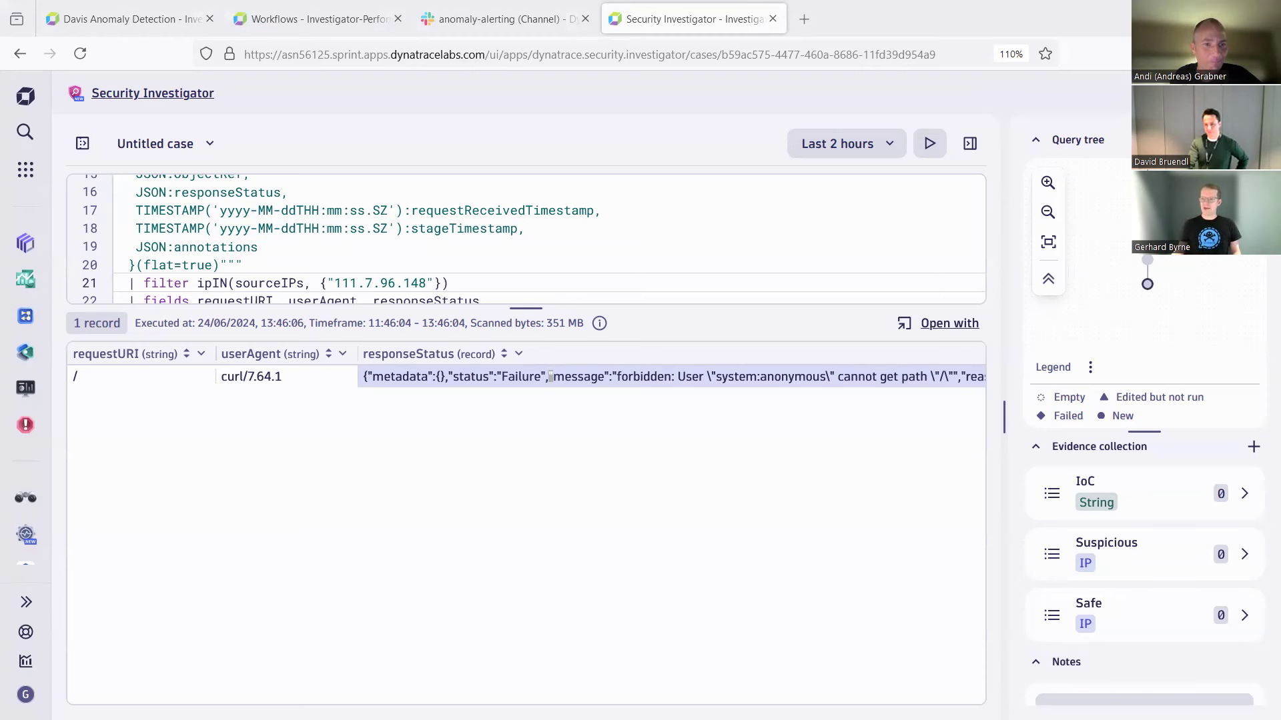
key(alt+Tab)
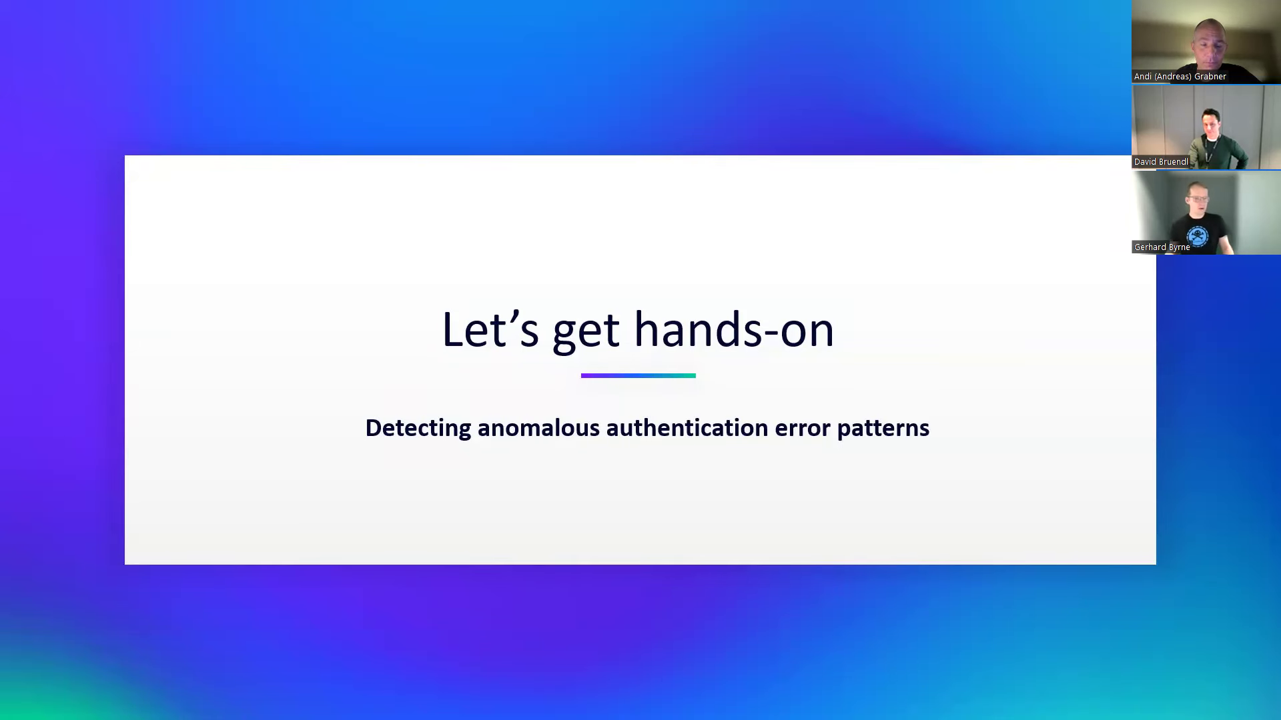
key(Right)
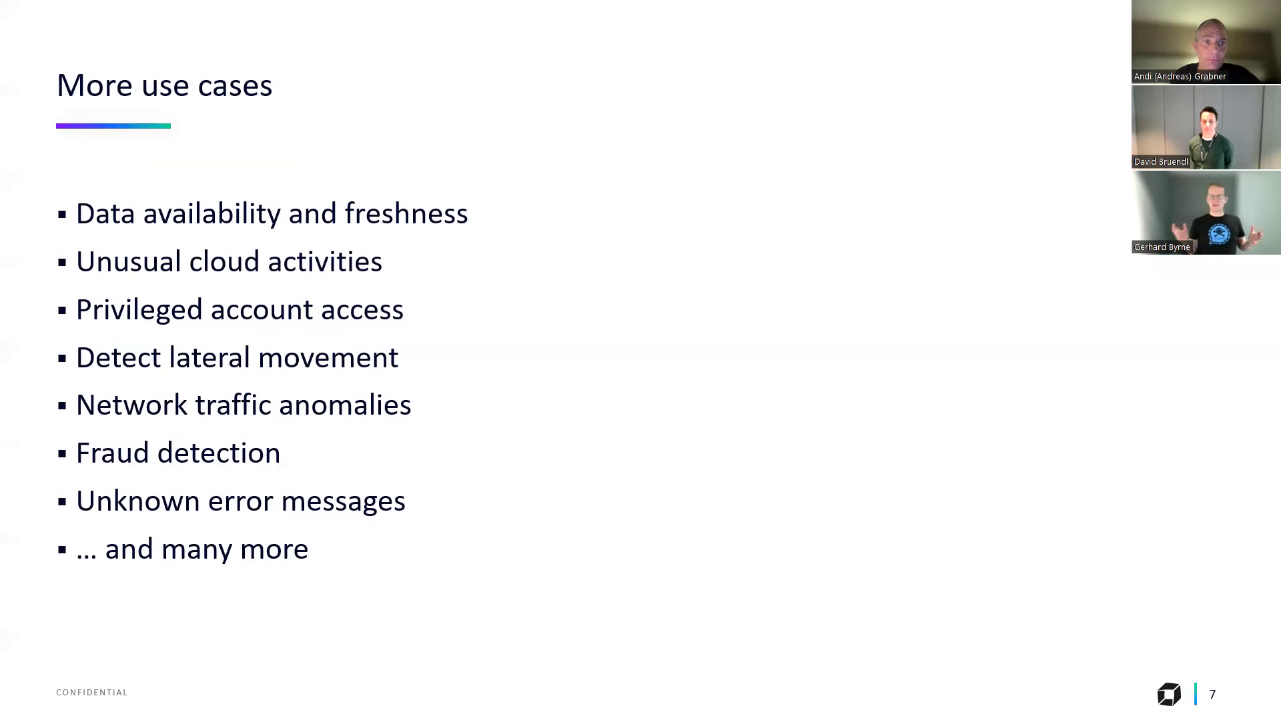